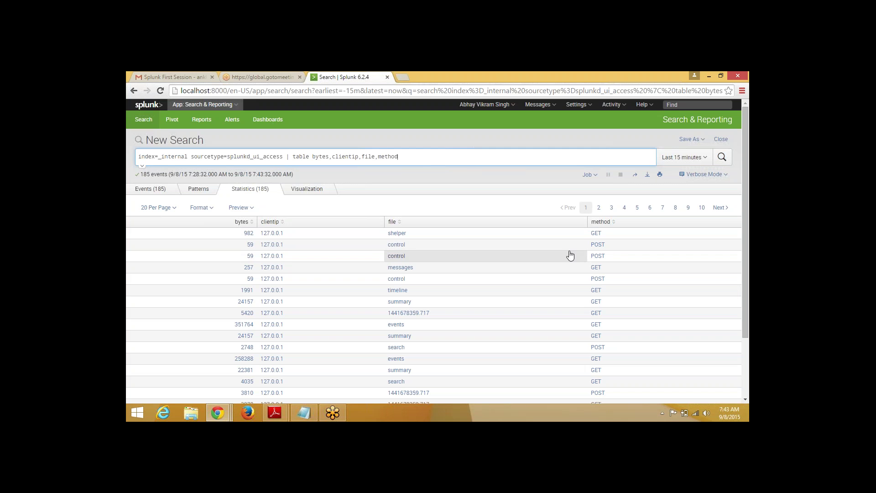
Compare the repeated control POST rows in the results table and check the search's event count
{"action": "left_click_drag", "start_coordinate": [616, 249], "coordinate": [235, 245]}
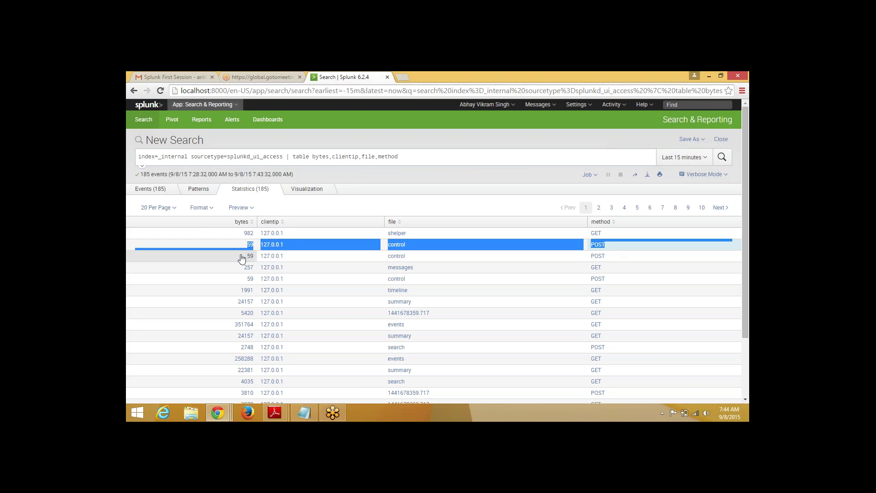
{"action": "left_click", "coordinate": [242, 258]}
{"action": "left_click_drag", "start_coordinate": [242, 259], "coordinate": [615, 261]}
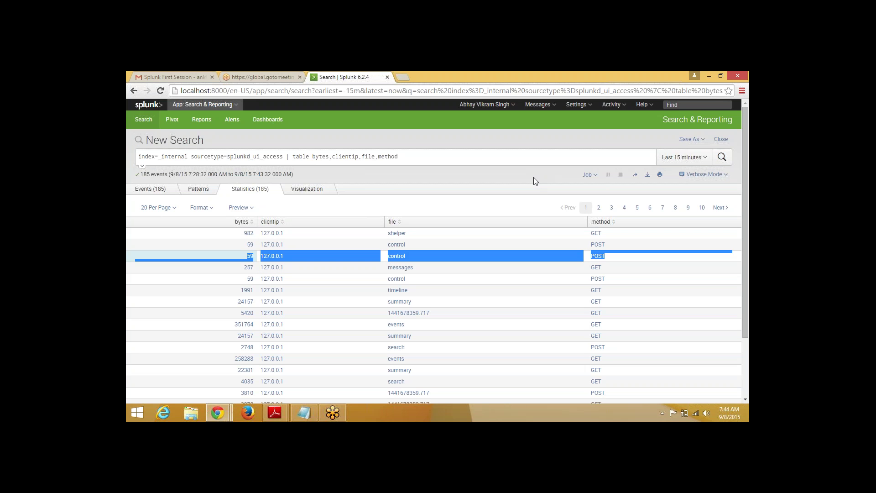
{"action": "left_click", "coordinate": [393, 179]}
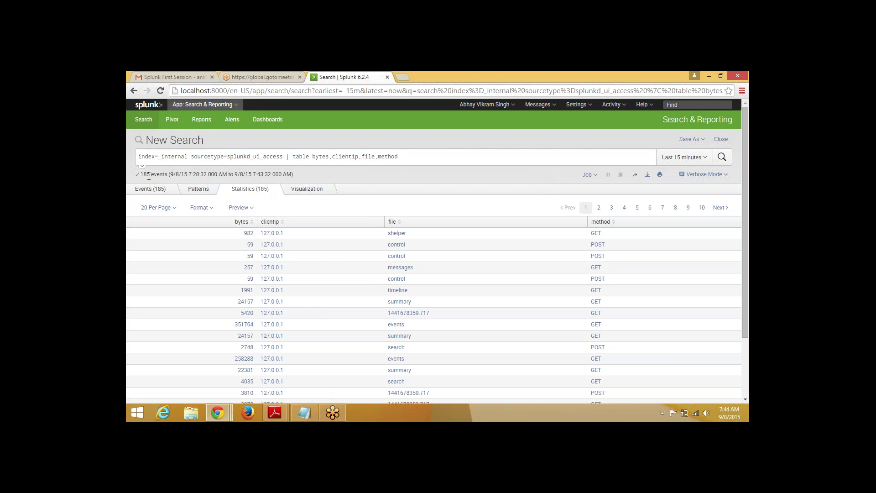
{"action": "left_click_drag", "start_coordinate": [150, 176], "coordinate": [139, 177]}
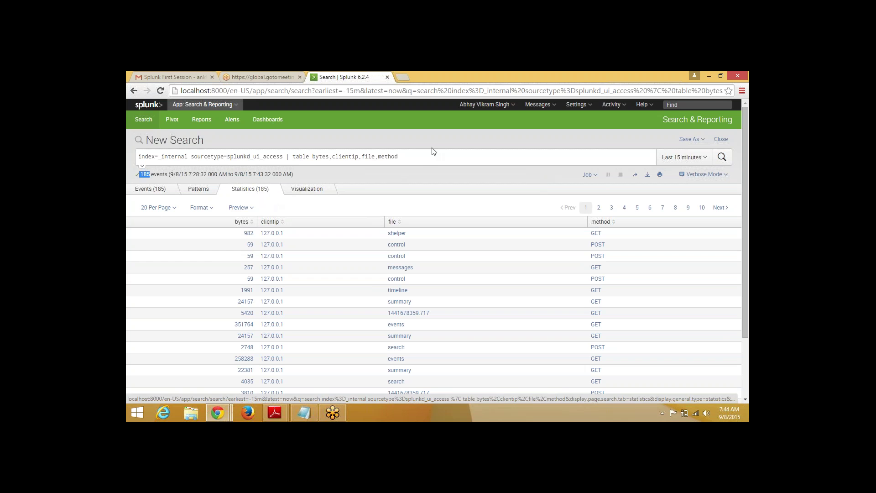
Append "| dedup bytes,clientip,file,method" to the search query and run it
{"action": "left_click", "coordinate": [427, 164]}
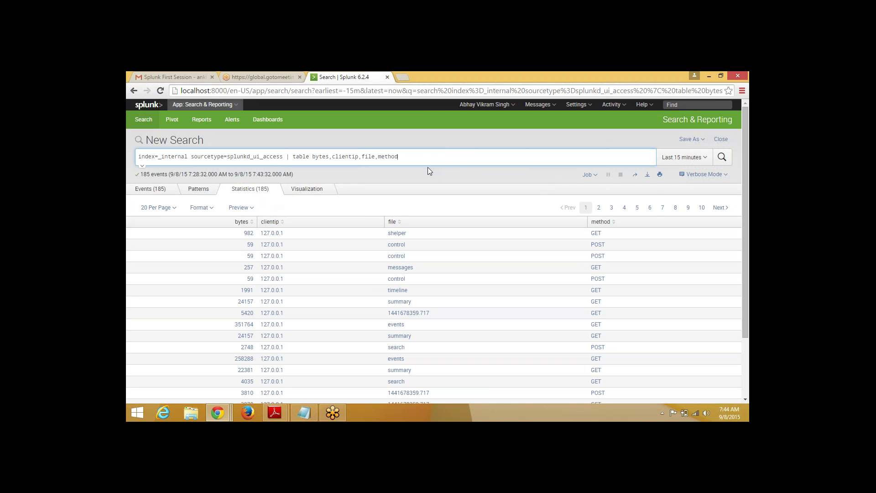
{"action": "type", "text": "| dedp"}
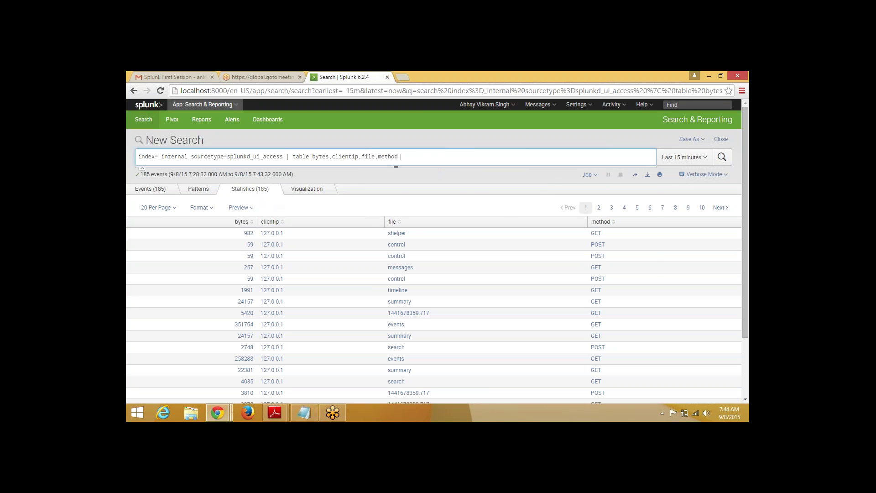
{"action": "key", "text": "BackSpace"}
{"action": "key", "text": "BackSpace"}
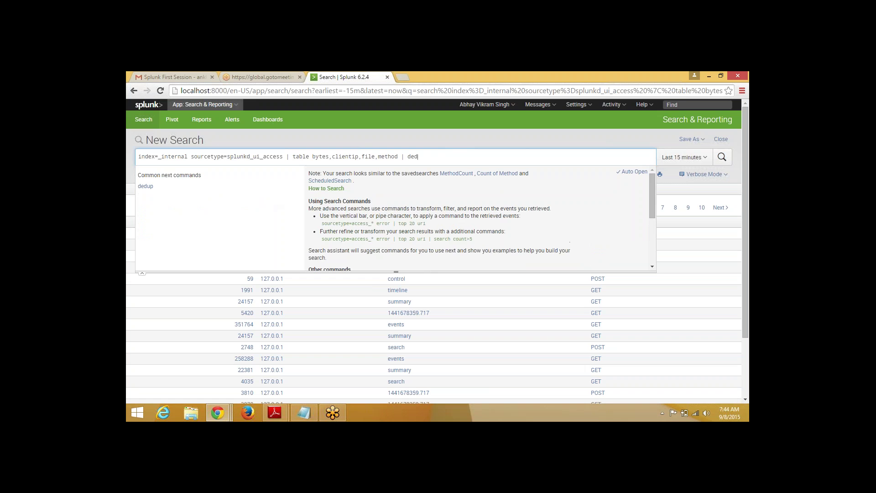
{"action": "type", "text": "up"}
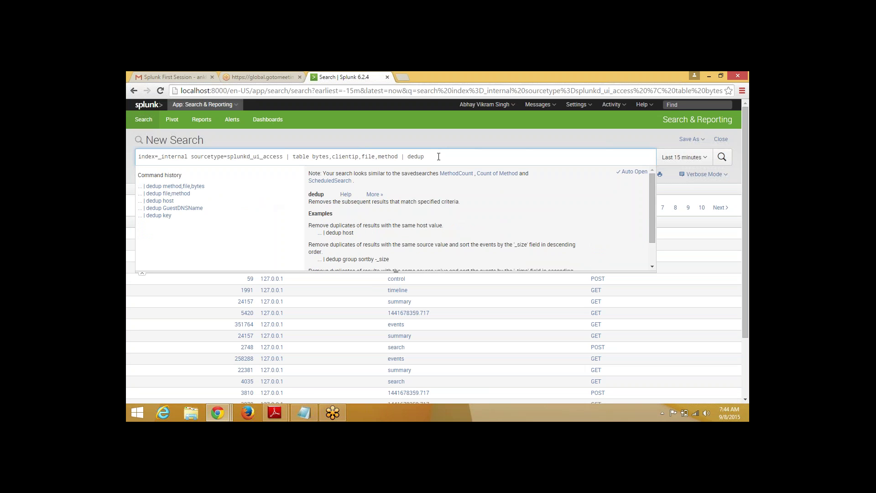
{"action": "type", "text": " bytes,clie"}
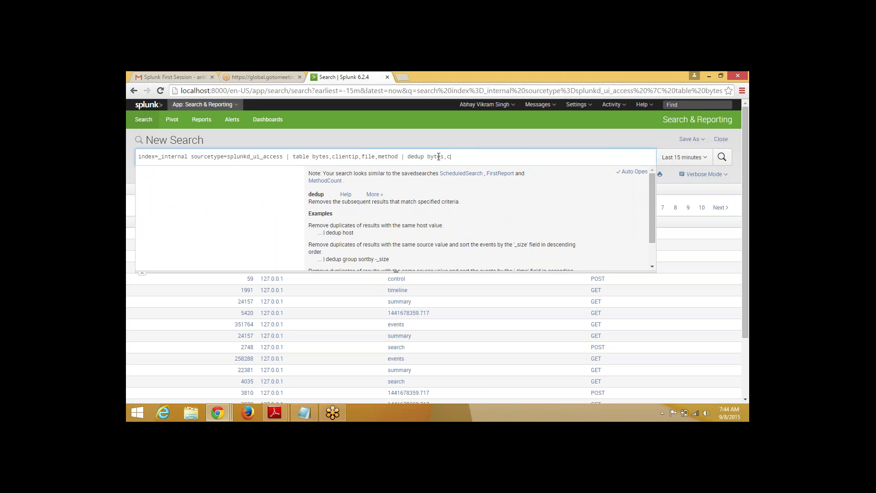
{"action": "type", "text": "ntip,file,,"}
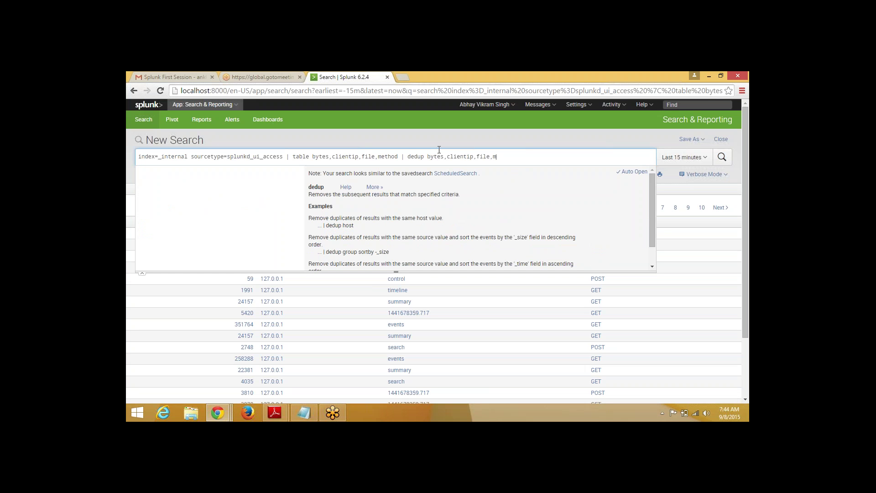
{"action": "type", "text": "ethod"}
{"action": "key", "text": "Return"}
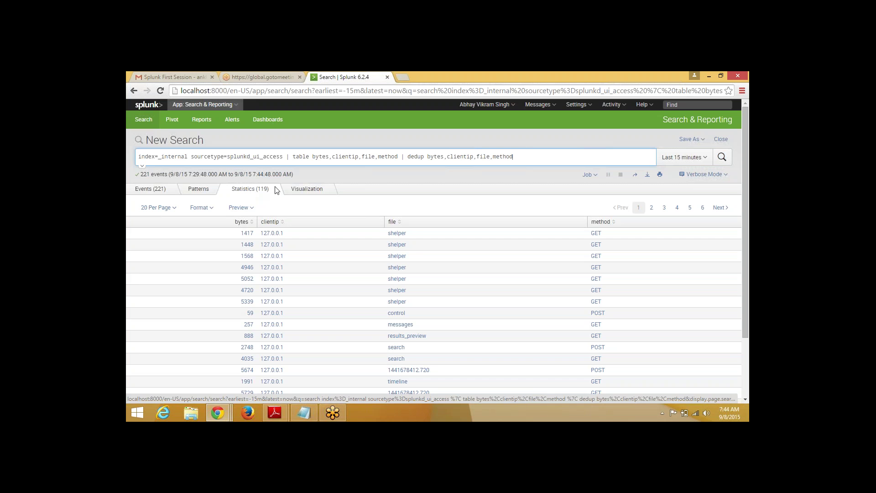
Review the query's parts in order: the dedup command and its fields, the pipes, the base search, and the table command
{"action": "double_click", "coordinate": [413, 156]}
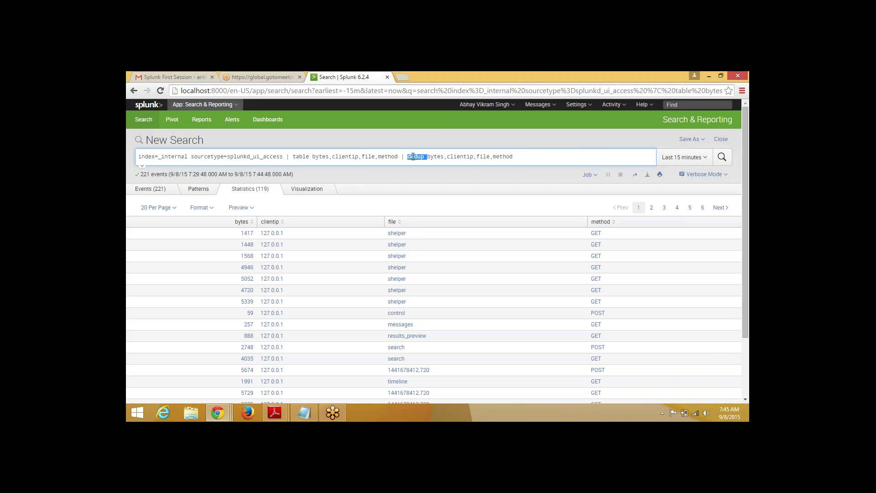
{"action": "left_click", "coordinate": [428, 157]}
{"action": "left_click_drag", "start_coordinate": [428, 156], "coordinate": [520, 163]}
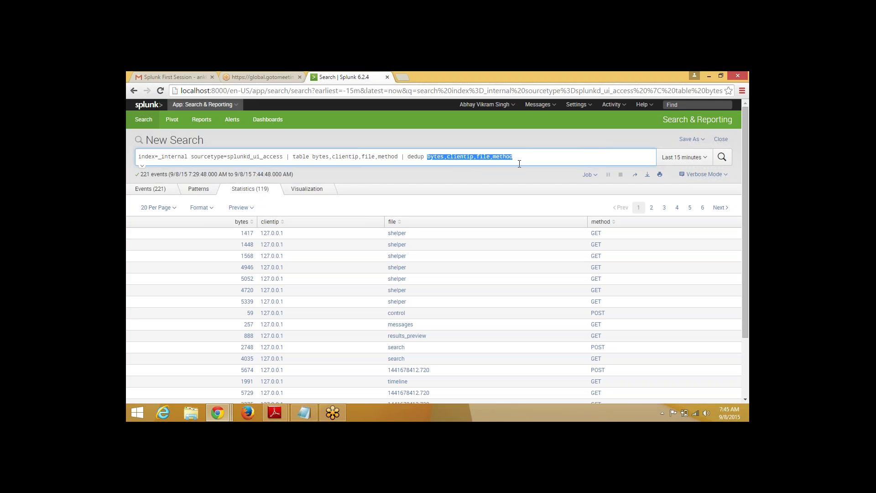
{"action": "left_click", "coordinate": [516, 182]}
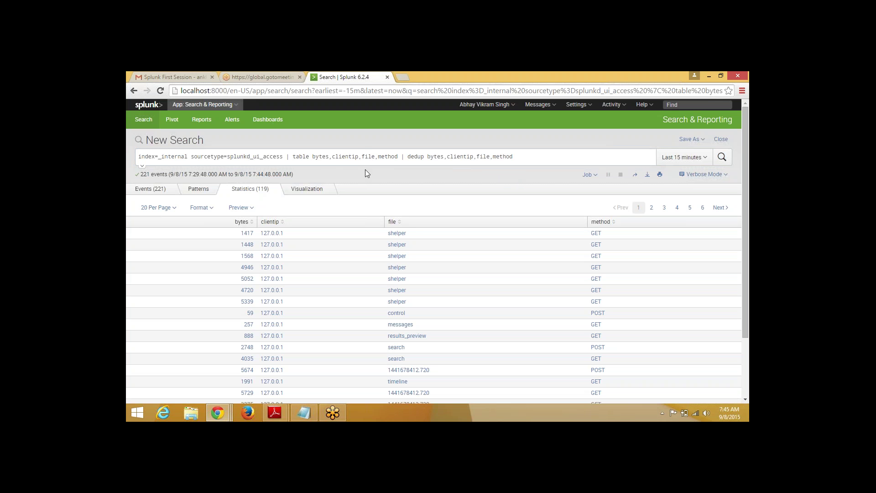
{"action": "double_click", "coordinate": [287, 156]}
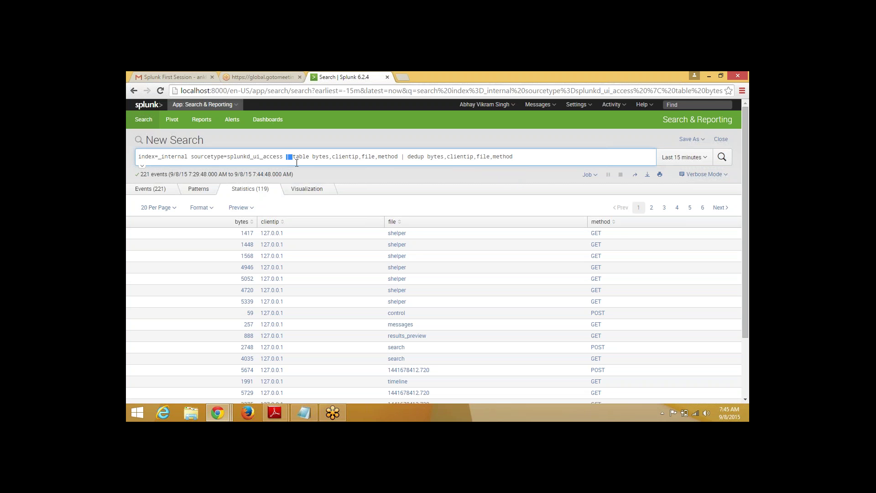
{"action": "left_click", "coordinate": [296, 163]}
{"action": "left_click_drag", "start_coordinate": [284, 157], "coordinate": [131, 157]}
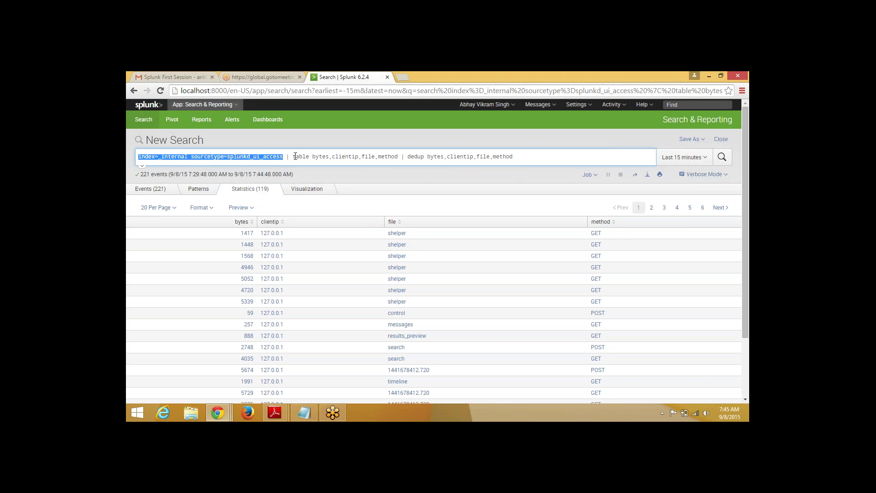
{"action": "left_click_drag", "start_coordinate": [295, 156], "coordinate": [398, 165]}
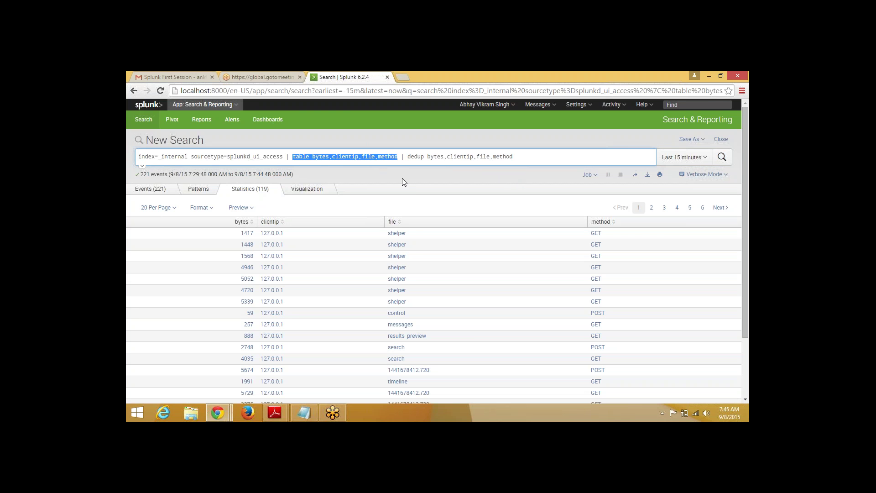
{"action": "left_click", "coordinate": [402, 179]}
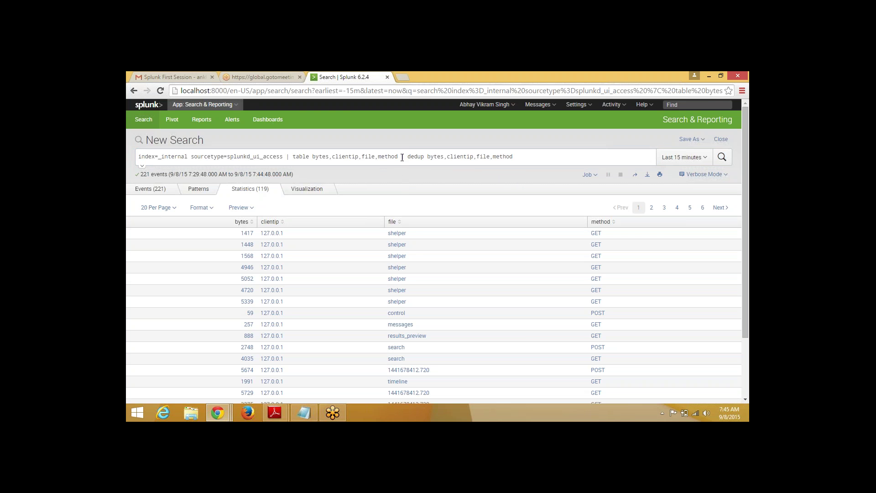
{"action": "double_click", "coordinate": [402, 157]}
{"action": "left_click_drag", "start_coordinate": [399, 157], "coordinate": [130, 161]}
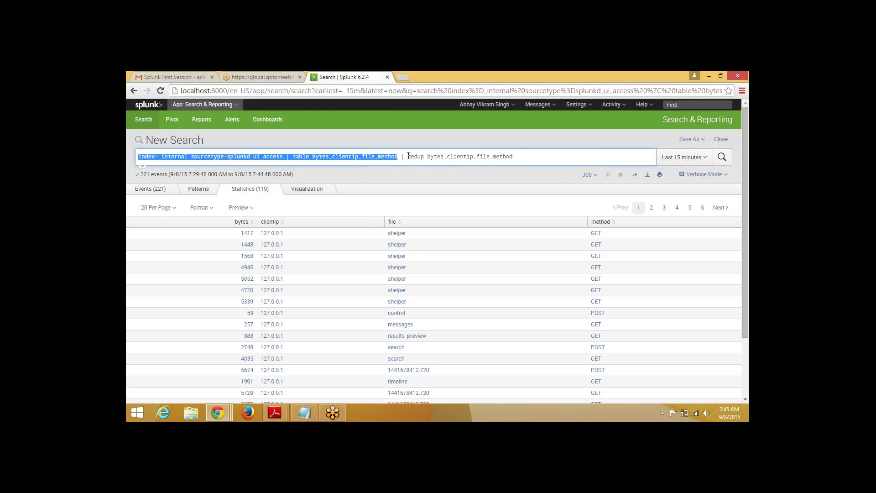
{"action": "left_click_drag", "start_coordinate": [408, 157], "coordinate": [514, 160]}
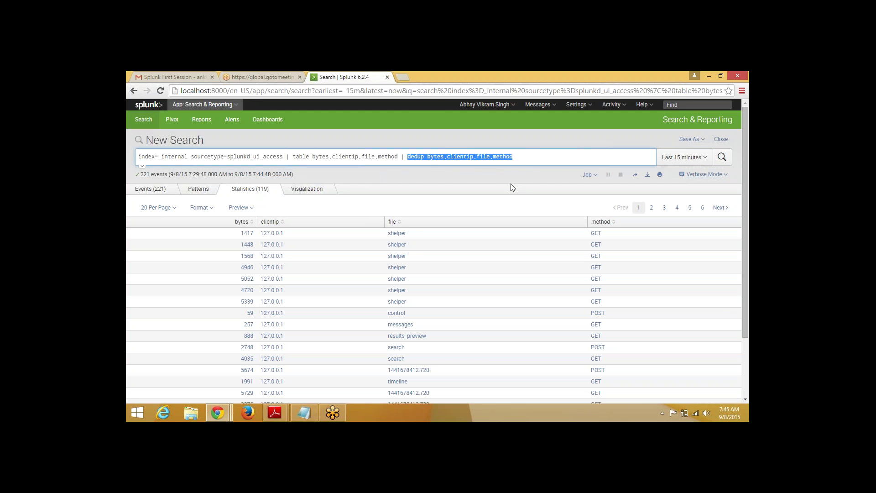
{"action": "left_click", "coordinate": [409, 166]}
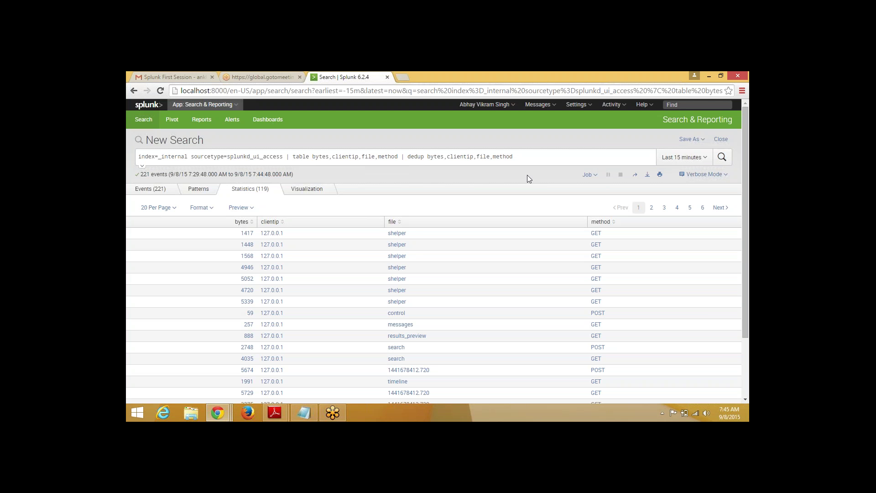
Append "| head" after the dedup command and run the search
{"action": "left_click", "coordinate": [553, 160]}
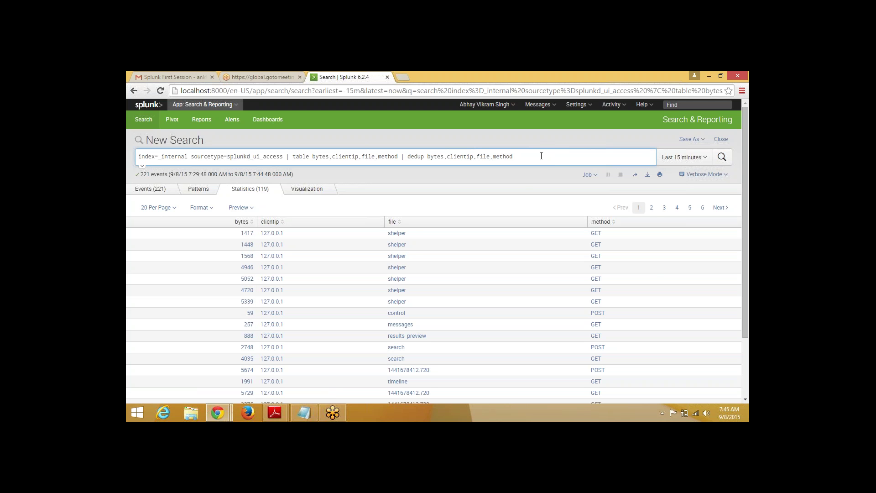
{"action": "type", "text": "| head"}
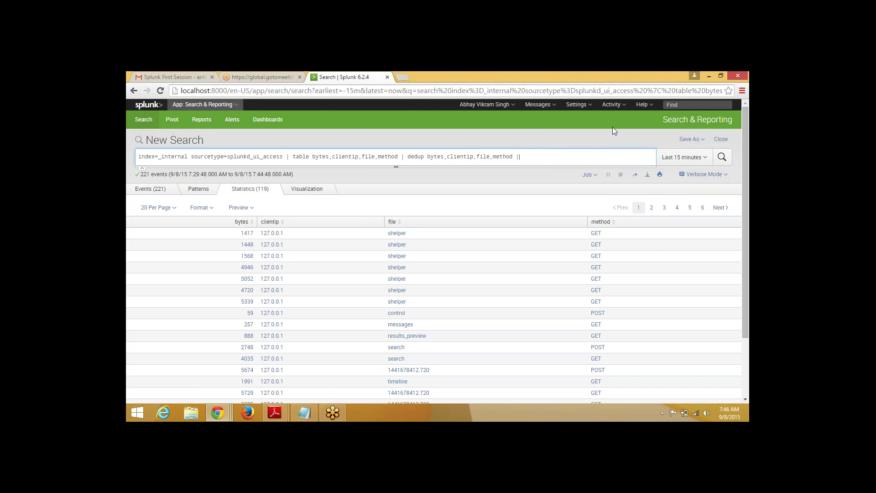
{"action": "key", "text": "Return"}
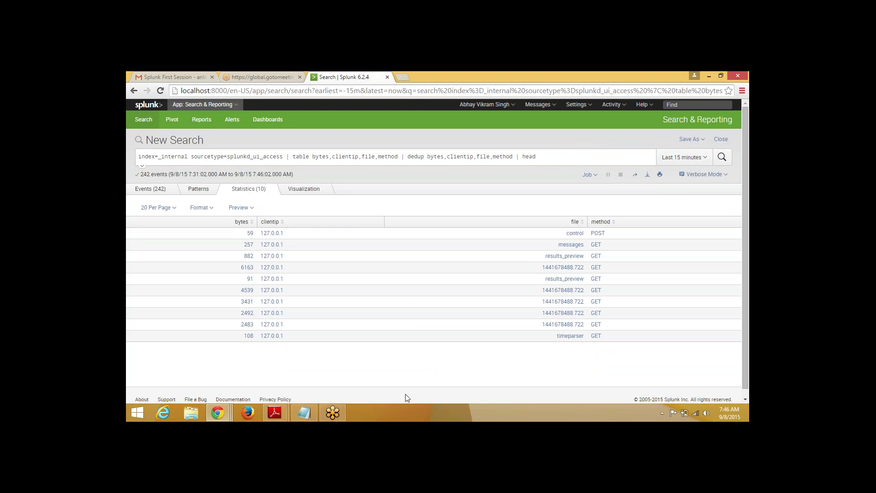
Run the search with the head limit set to 5, and again with the limit set to 50
{"action": "left_click", "coordinate": [545, 156]}
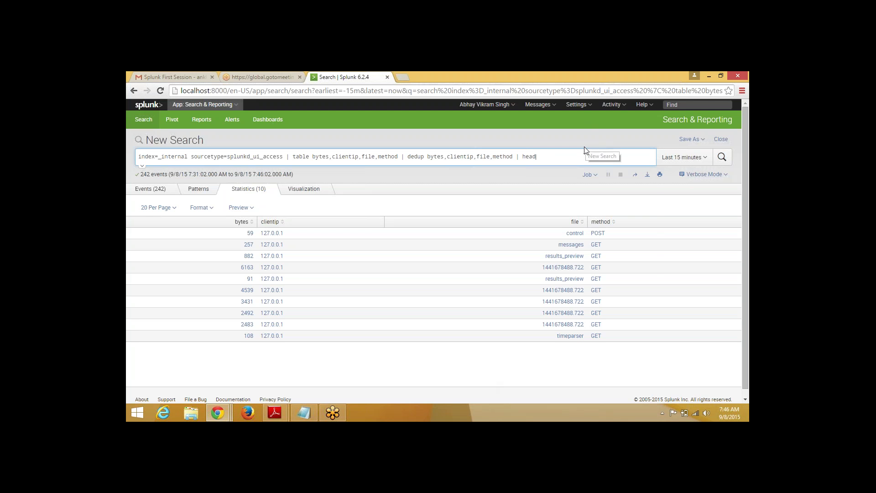
{"action": "type", "text": "|"}
{"action": "type", "text": "5"}
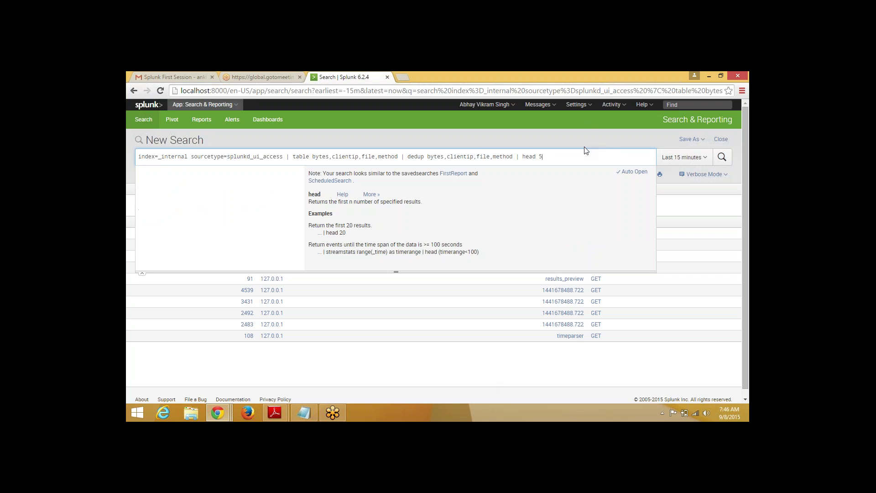
{"action": "key", "text": "Return"}
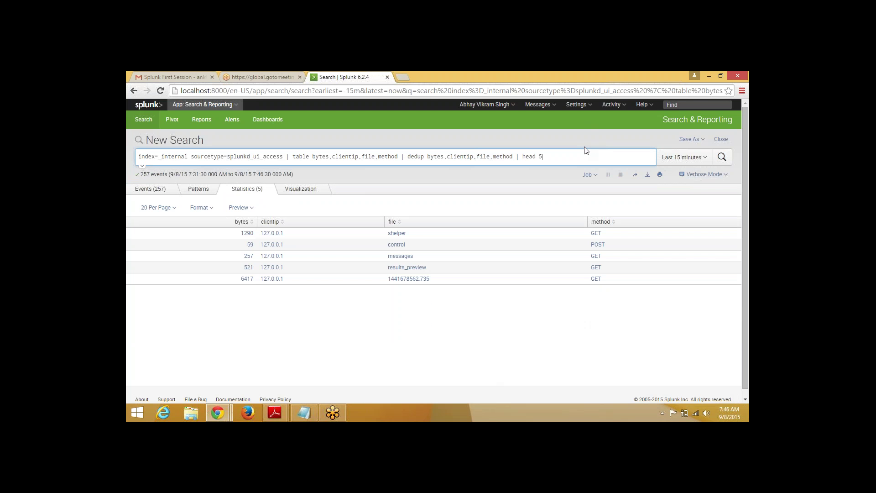
{"action": "type", "text": "0"}
{"action": "key", "text": "Return"}
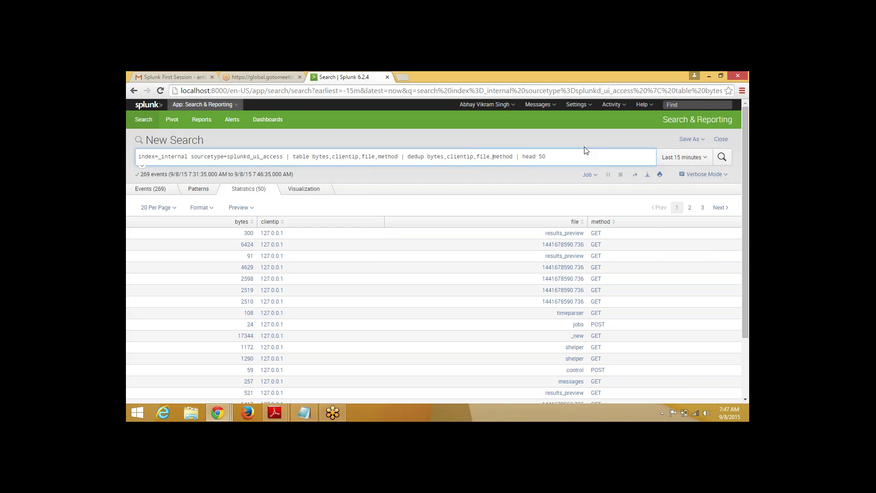
Remove bytes, clientip and file from the dedup command, keeping only method, and rerun the search
{"action": "key", "text": "BackSpace"}
{"action": "key", "text": "BackSpace"}
{"action": "key", "text": "BackSpace"}
{"action": "key", "text": "BackSpace"}
{"action": "key", "text": "BackSpace"}
{"action": "key", "text": "BackSpace"}
{"action": "key", "text": "BackSpace"}
{"action": "key", "text": "BackSpace"}
{"action": "key", "text": "BackSpace"}
{"action": "key", "text": "BackSpace"}
{"action": "key", "text": "BackSpace"}
{"action": "key", "text": "BackSpace"}
{"action": "key", "text": "BackSpace"}
{"action": "key", "text": "BackSpace"}
{"action": "key", "text": "BackSpace"}
{"action": "key", "text": "BackSpace"}
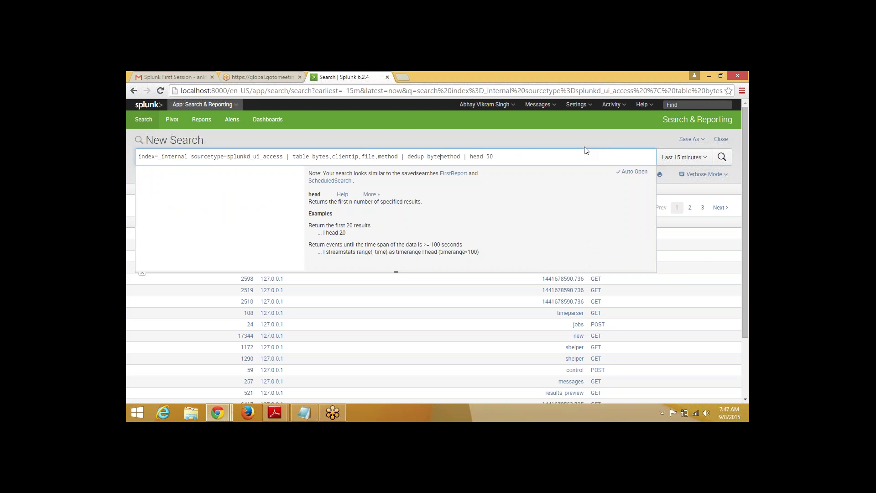
{"action": "key", "text": "BackSpace"}
{"action": "key", "text": "BackSpace"}
{"action": "key", "text": "BackSpace"}
{"action": "key", "text": "BackSpace"}
{"action": "key", "text": "Return"}
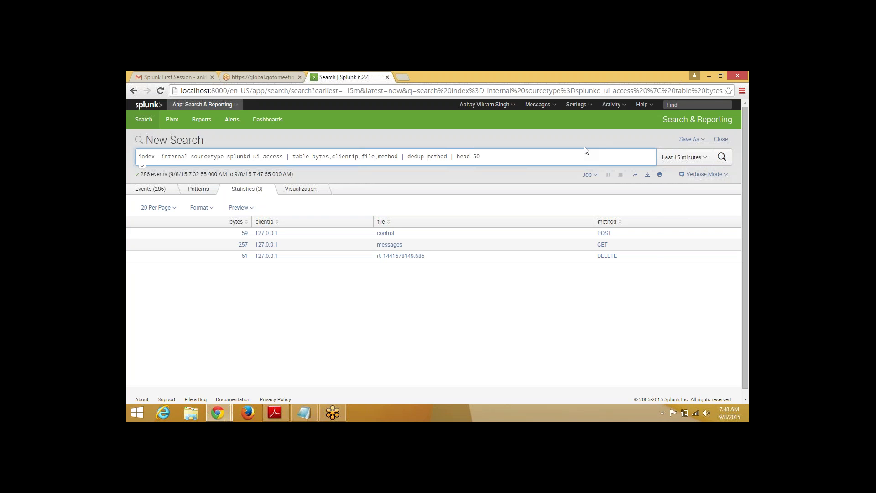
Restore bytes,clientip,file before method in the dedup command and rerun the search
{"action": "type", "text": "bytes,clientip,file,"}
{"action": "key", "text": "Return"}
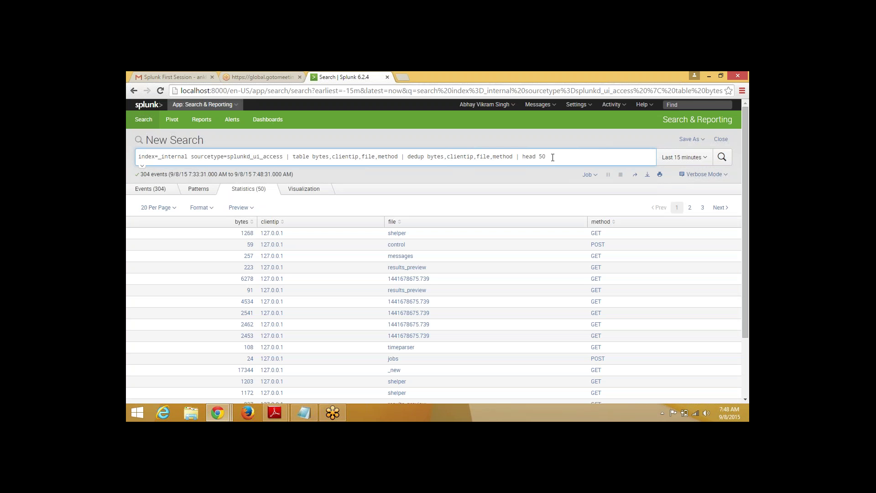
Replace "head 50" at the end of the query with "tail" and run the search
{"action": "key", "text": "BackSpace"}
{"action": "key", "text": "BackSpace"}
{"action": "key", "text": "BackSpace"}
{"action": "key", "text": "BackSpace"}
{"action": "key", "text": "BackSpace"}
{"action": "key", "text": "BackSpace"}
{"action": "key", "text": "BackSpace"}
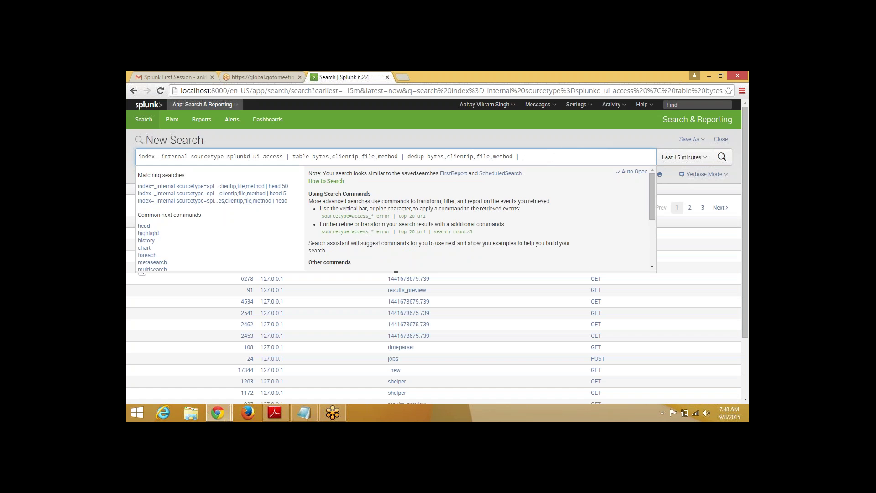
{"action": "type", "text": "tail"}
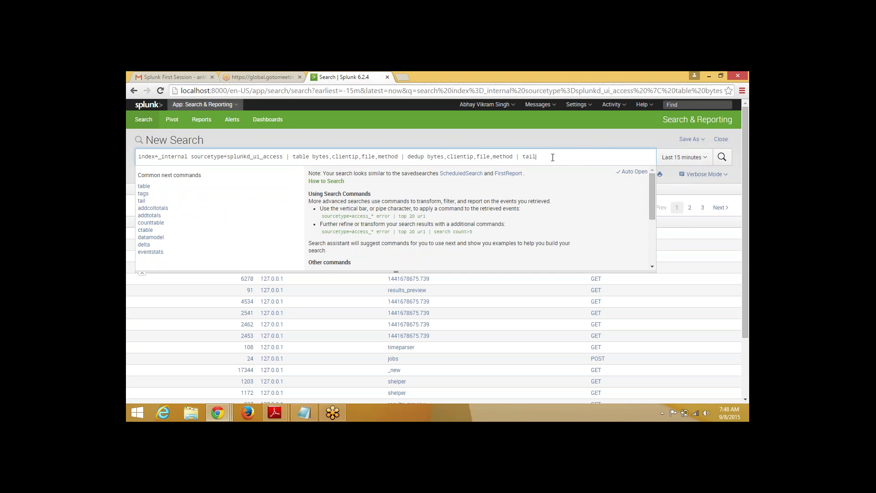
{"action": "key", "text": "Return"}
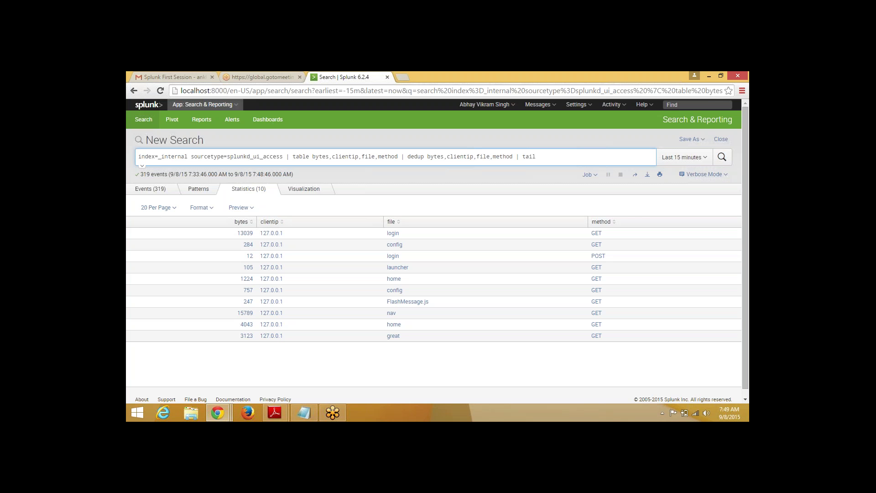
Run the search with the tail limit set to 5, and again with the limit set to 50
{"action": "type", "text": "5"}
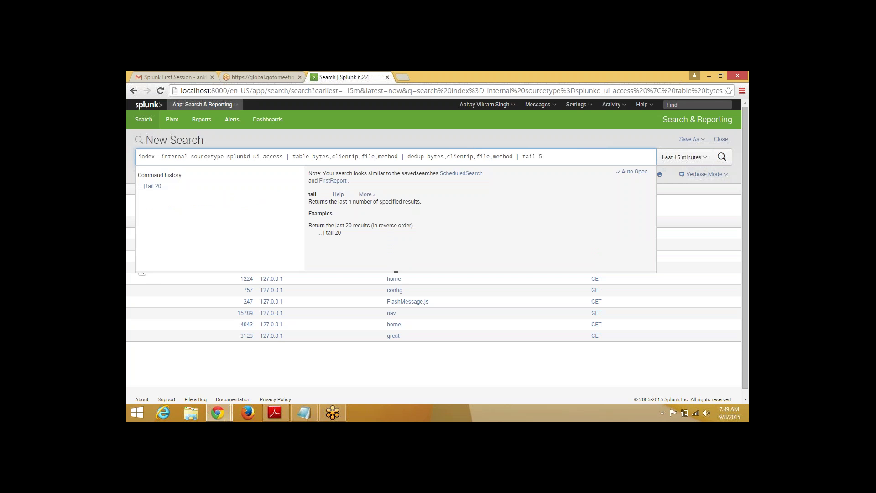
{"action": "key", "text": "Return"}
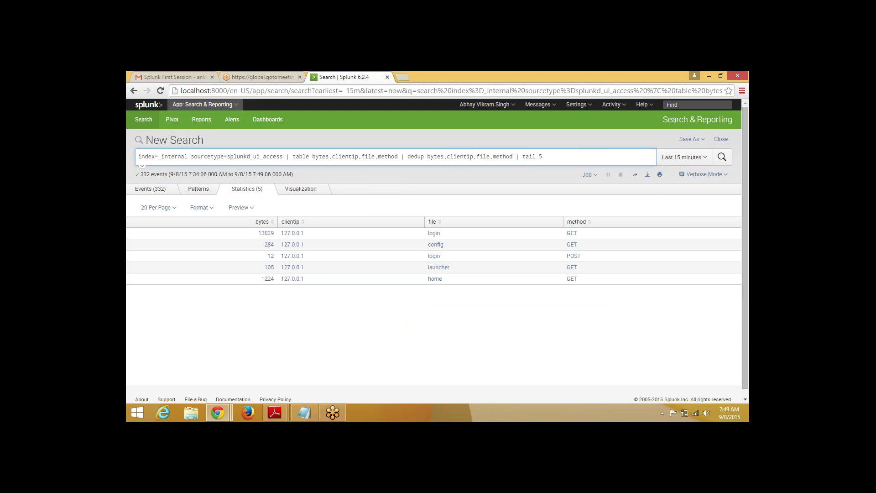
{"action": "type", "text": "0"}
{"action": "key", "text": "Return"}
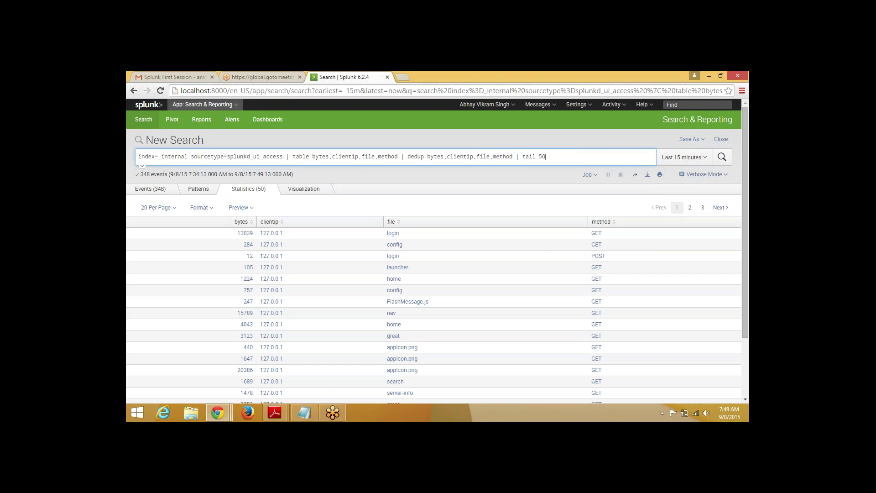
Replace "tail 50" with "head" and run the search, and rerun it with the head limit set to 20
{"action": "key", "text": "BackSpace"}
{"action": "key", "text": "BackSpace"}
{"action": "key", "text": "BackSpace"}
{"action": "key", "text": "BackSpace"}
{"action": "key", "text": "BackSpace"}
{"action": "key", "text": "BackSpace"}
{"action": "key", "text": "BackSpace"}
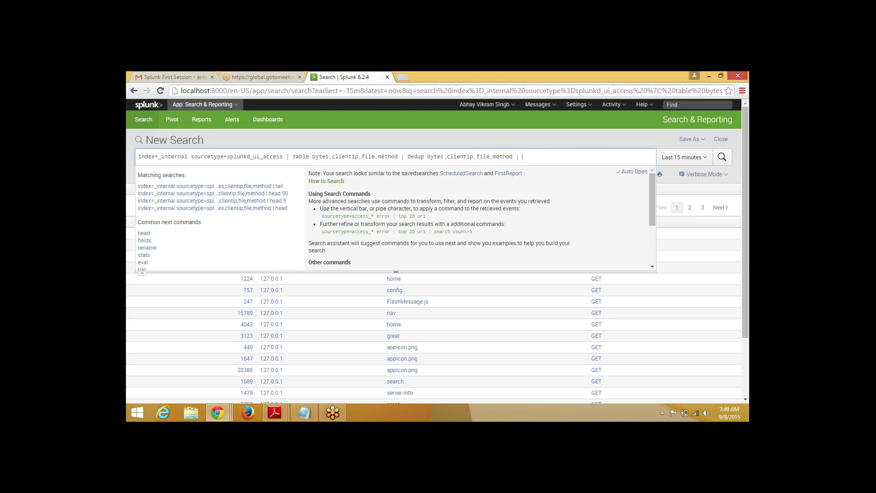
{"action": "type", "text": "head 1"}
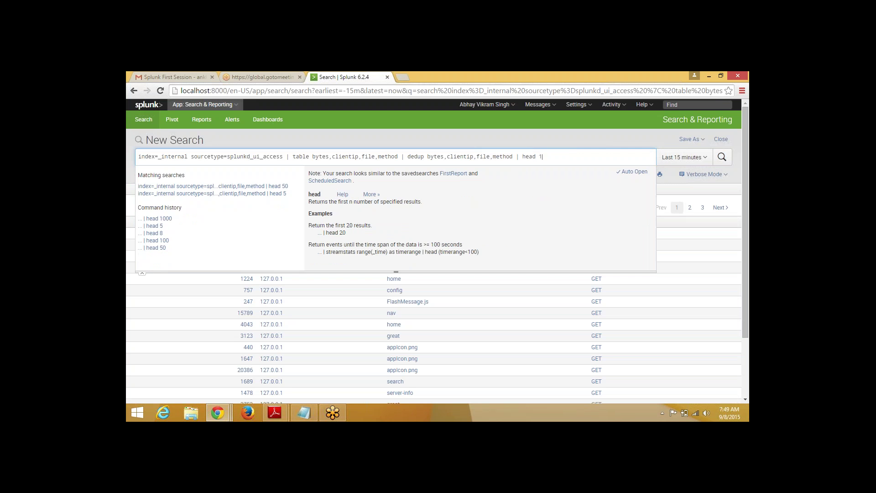
{"action": "type", "text": "0"}
{"action": "key", "text": "BackSpace"}
{"action": "key", "text": "BackSpace"}
{"action": "key", "text": "BackSpace"}
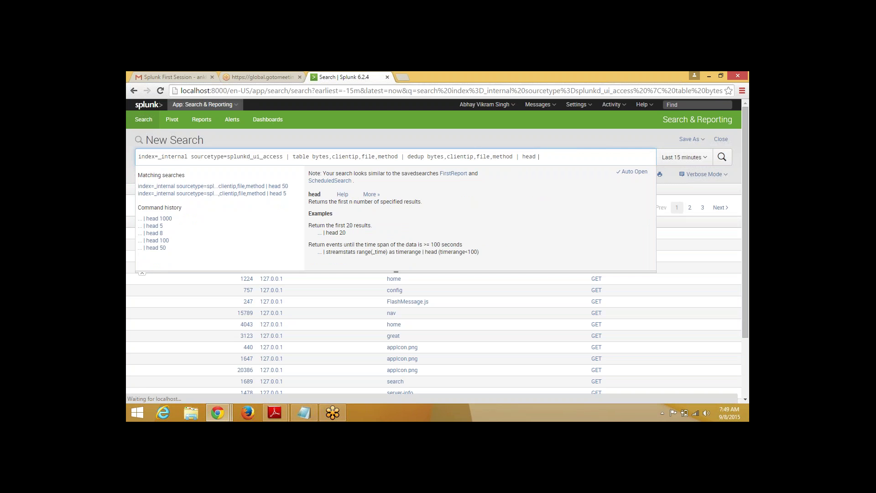
{"action": "key", "text": "Return"}
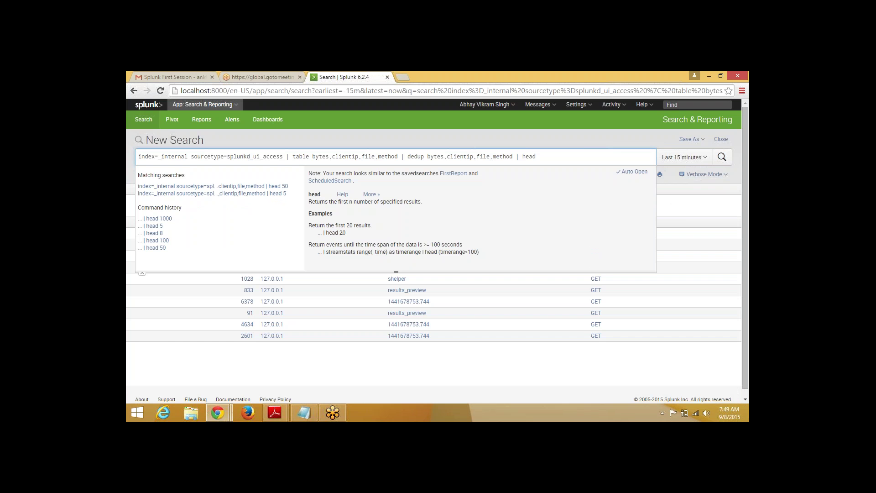
{"action": "type", "text": "20"}
{"action": "key", "text": "Return"}
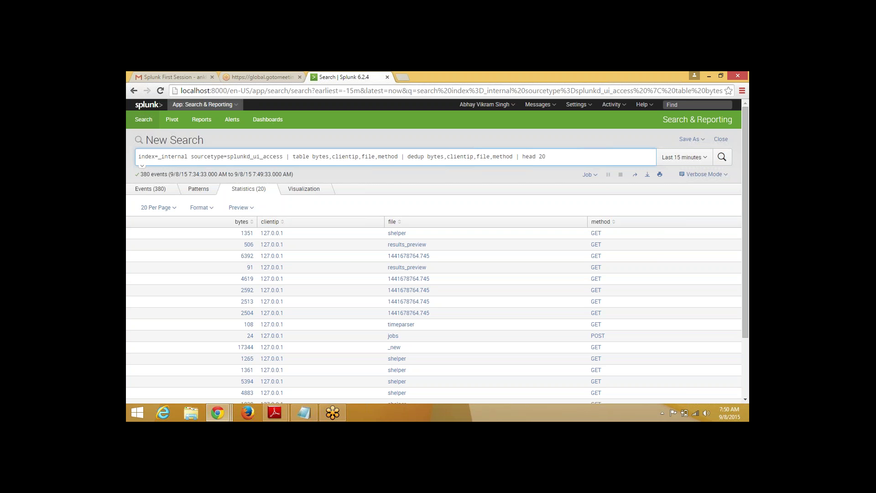
Append "| fields - clientip" to the query to drop the clientip column and run the search
{"action": "type", "text": "|"}
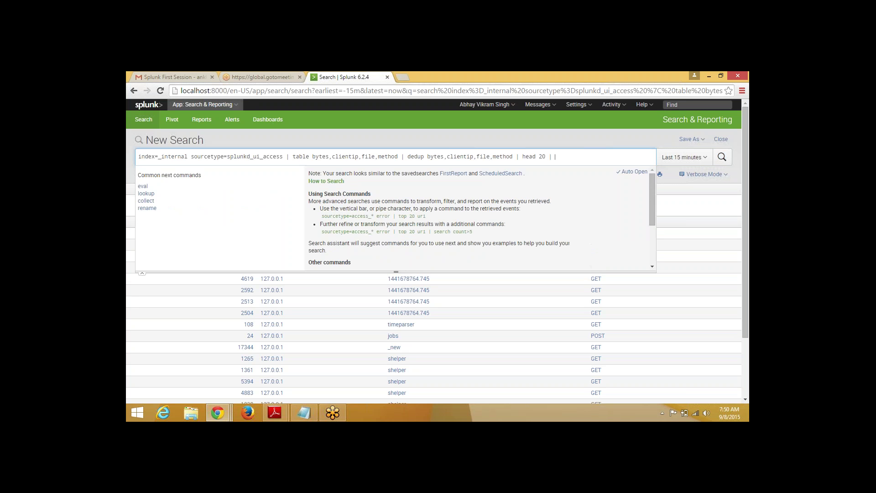
{"action": "type", "text": " field"}
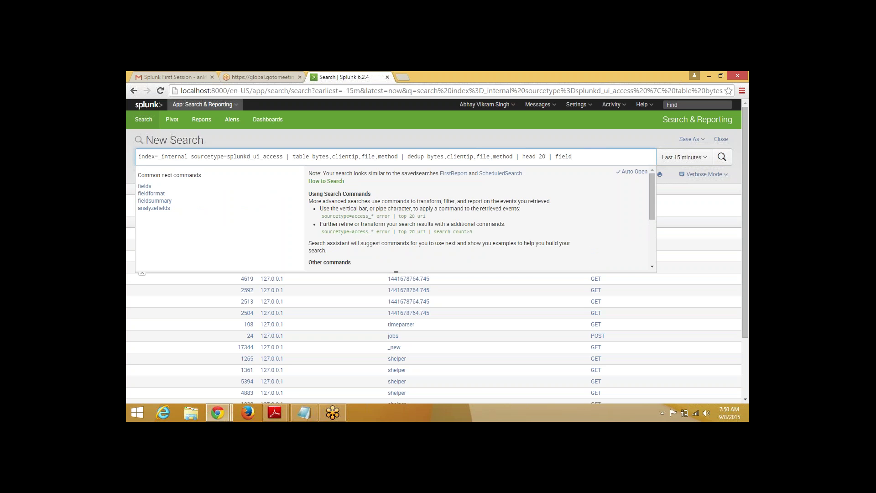
{"action": "type", "text": " - clie"}
{"action": "type", "text": "ntip"}
{"action": "key", "text": "Return"}
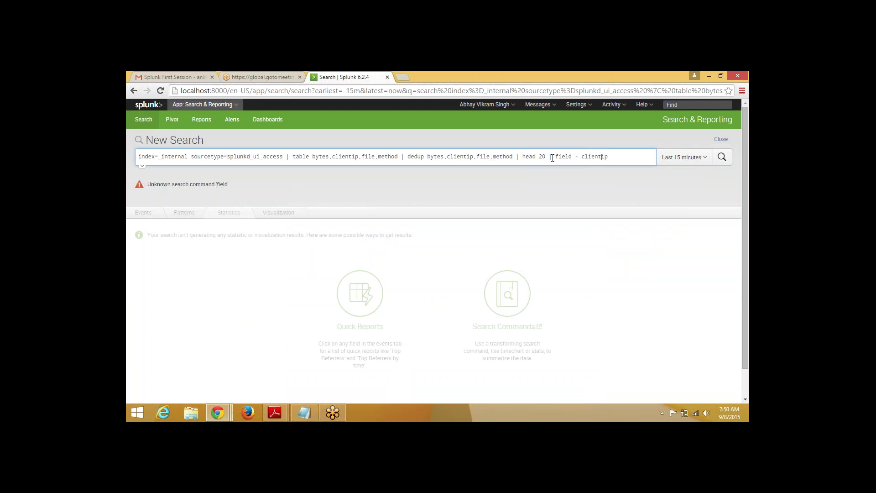
{"action": "type", "text": "s"}
{"action": "key", "text": "Return"}
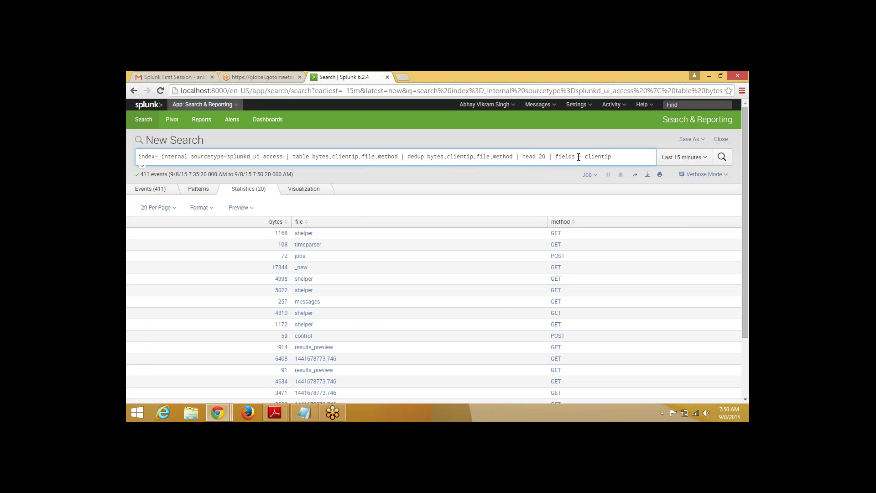
{"action": "left_click_drag", "start_coordinate": [578, 157], "coordinate": [600, 158]}
{"action": "left_click_drag", "start_coordinate": [607, 158], "coordinate": [614, 159]}
{"action": "left_click", "coordinate": [614, 158]}
{"action": "double_click", "coordinate": [602, 157]}
{"action": "left_click", "coordinate": [612, 157]}
{"action": "left_click", "coordinate": [607, 148]}
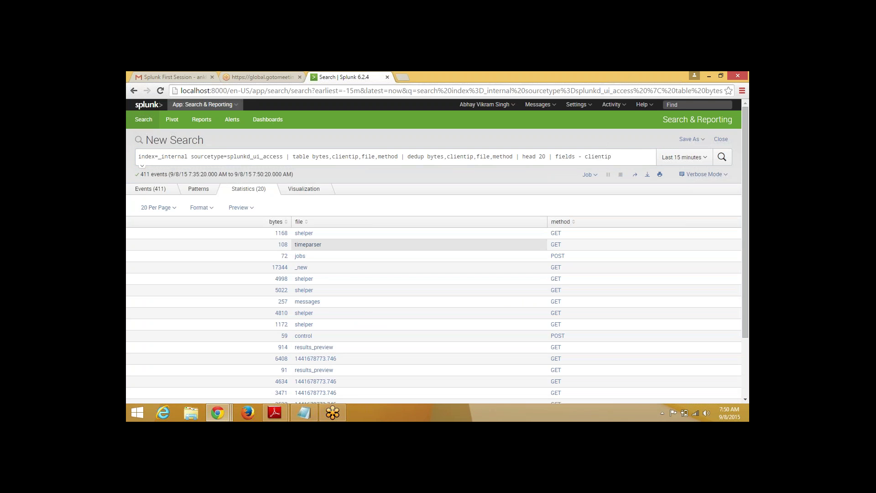
Append | rename file as "ObjectName" to the end of the query and run the search
{"action": "left_click", "coordinate": [632, 158]}
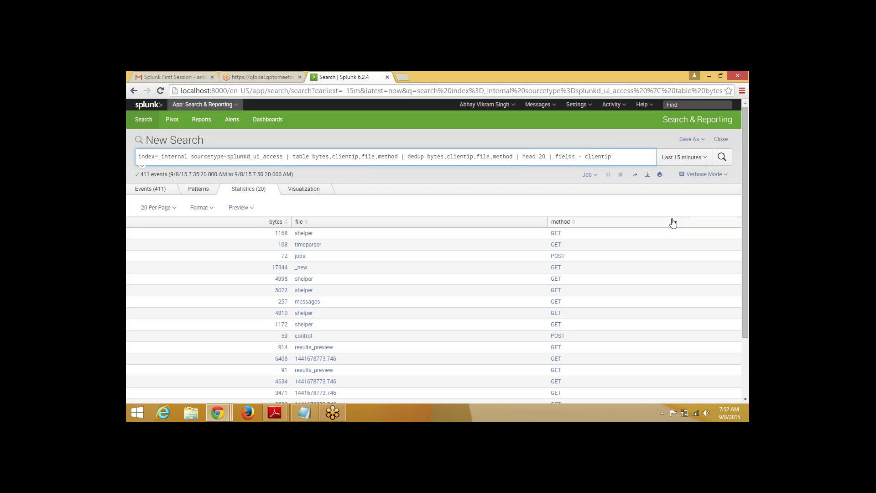
{"action": "type", "text": "| r"}
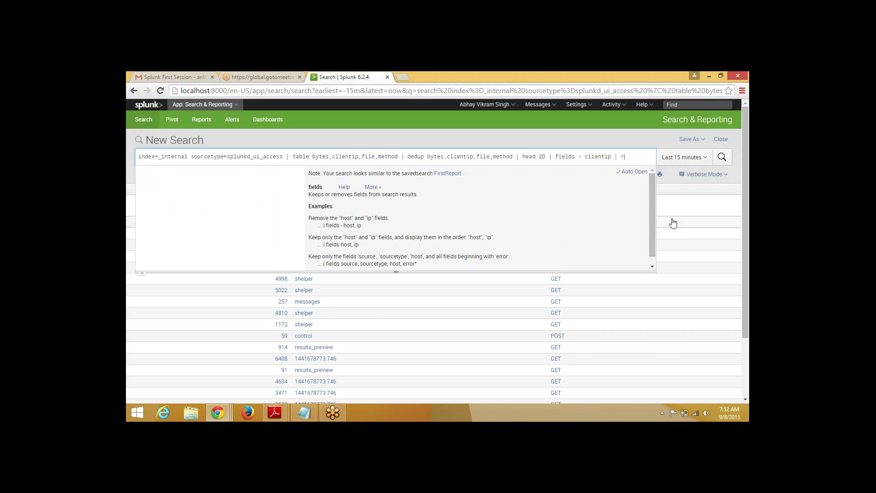
{"action": "type", "text": "ename fi"}
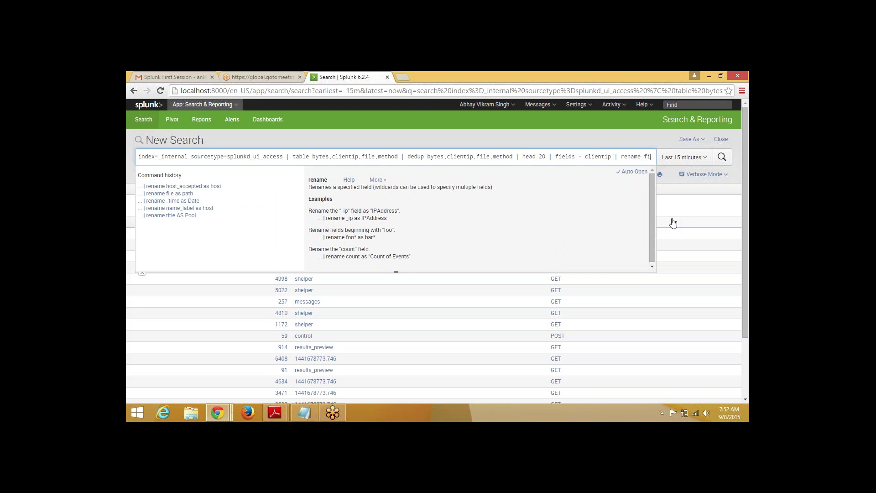
{"action": "type", "text": "le as \""}
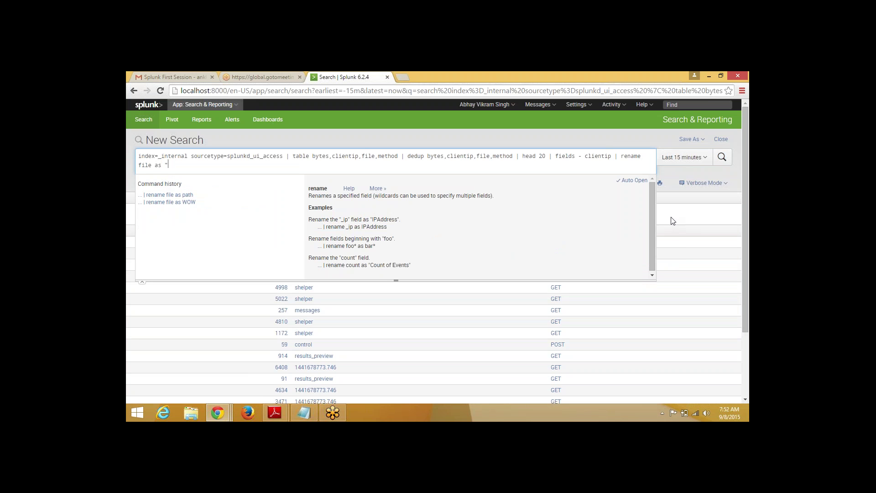
{"action": "type", "text": "ObjectName\""}
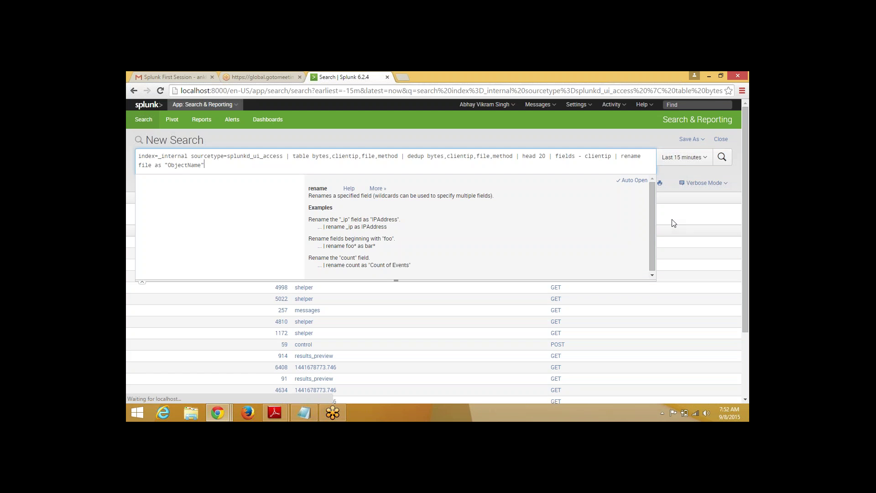
{"action": "key", "text": "Return"}
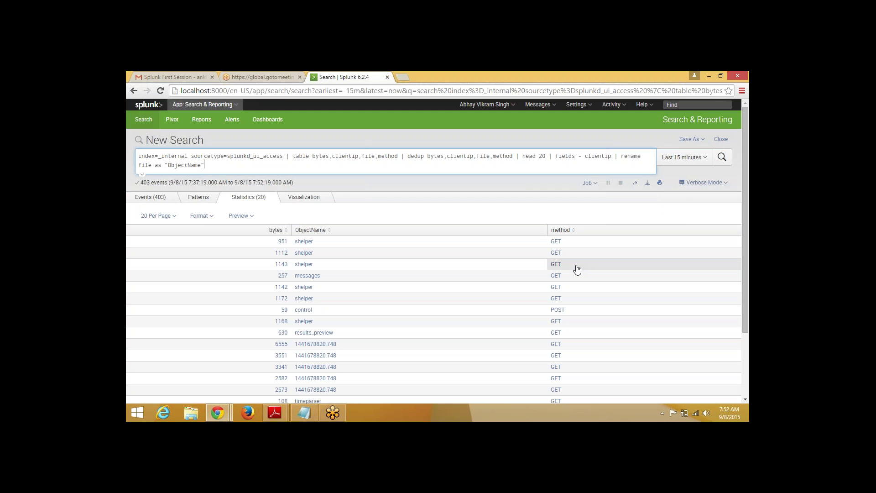
{"action": "left_click", "coordinate": [623, 158]}
{"action": "key", "text": "ctrl+shift+End"}
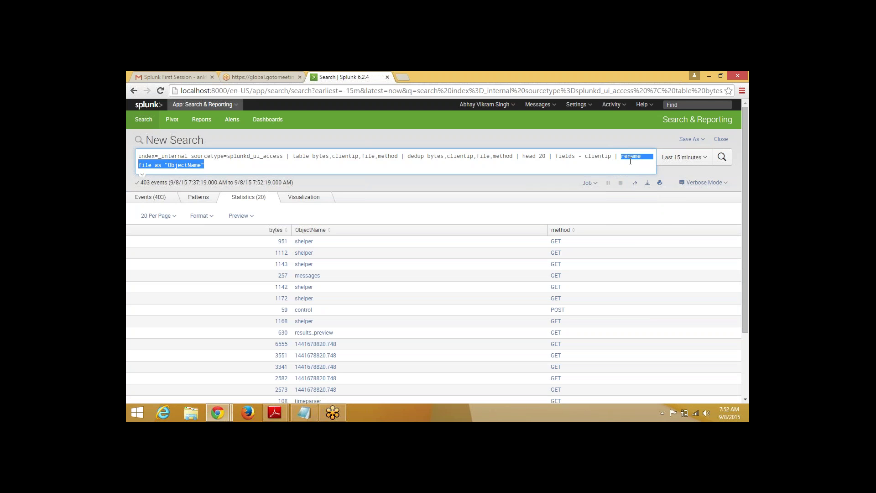
{"action": "left_click", "coordinate": [160, 170]}
{"action": "left_click_drag", "start_coordinate": [152, 165], "coordinate": [136, 165]}
{"action": "left_click_drag", "start_coordinate": [164, 165], "coordinate": [205, 171]}
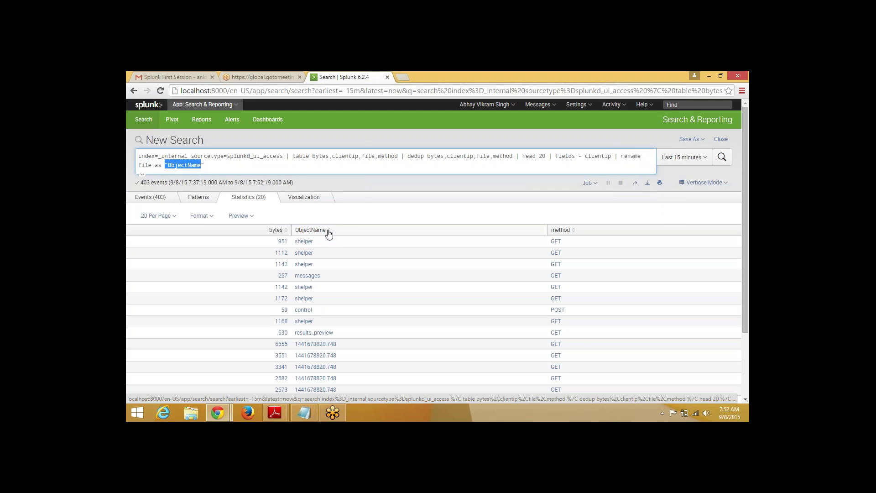
Append | rename bytes as "BYTES" to the end of the query and run the search
{"action": "key", "text": "End"}
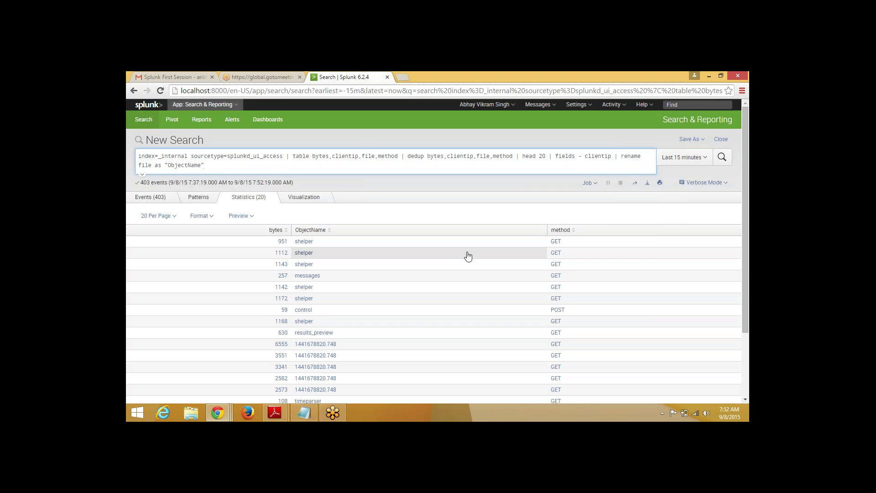
{"action": "type", "text": "| "}
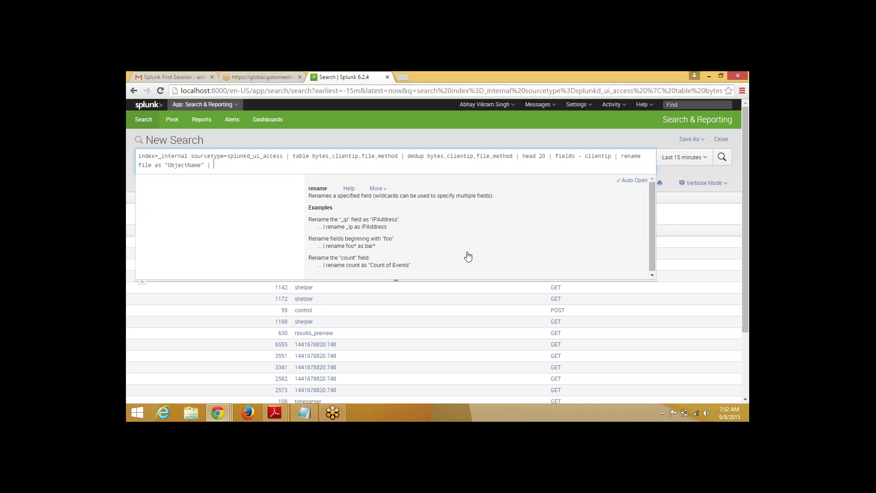
{"action": "type", "text": "rename bytes as \"BYTES\""}
{"action": "key", "text": "Return"}
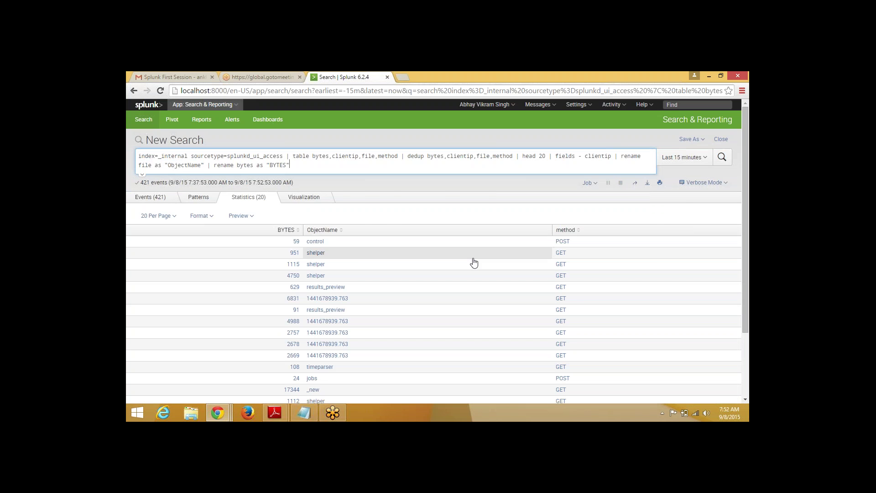
Append | rename method as "METHOD" to the end of the query and run the search
{"action": "type", "text": "| rename "}
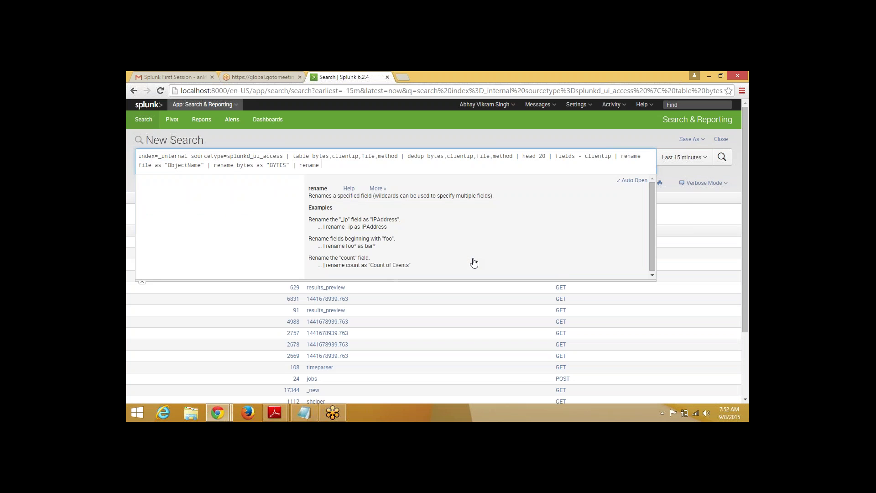
{"action": "type", "text": "method as \""}
{"action": "key", "text": "super+c"}
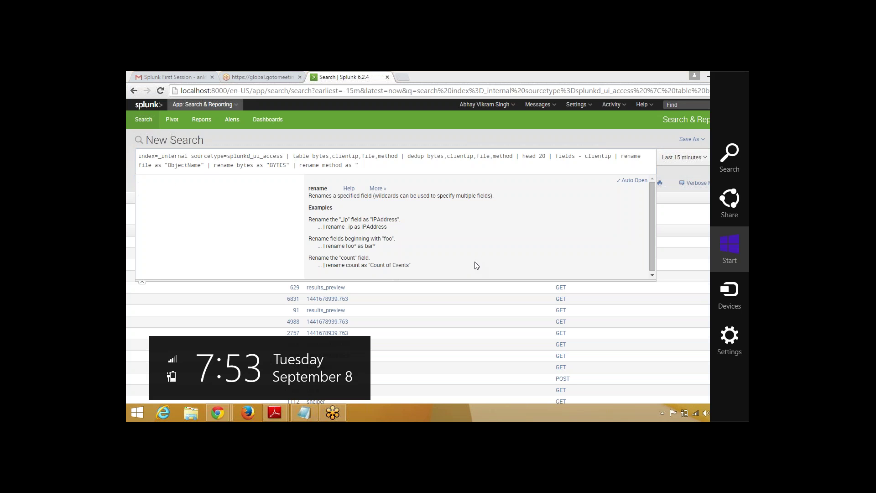
{"action": "left_click", "coordinate": [383, 170]}
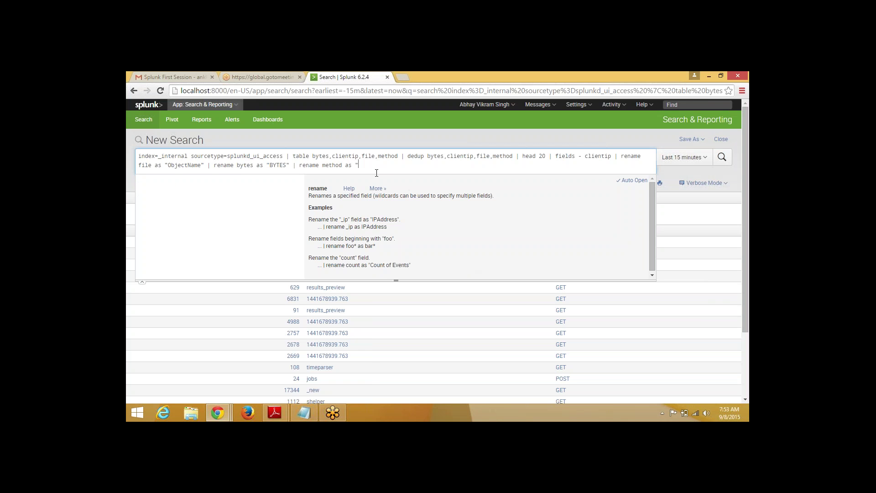
{"action": "type", "text": "METHOD\""}
{"action": "key", "text": "Return"}
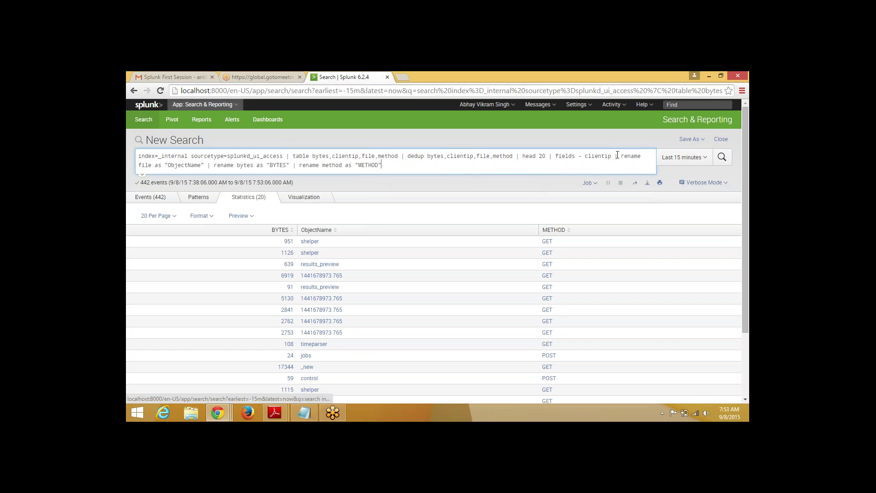
{"action": "left_click_drag", "start_coordinate": [614, 157], "coordinate": [624, 163]}
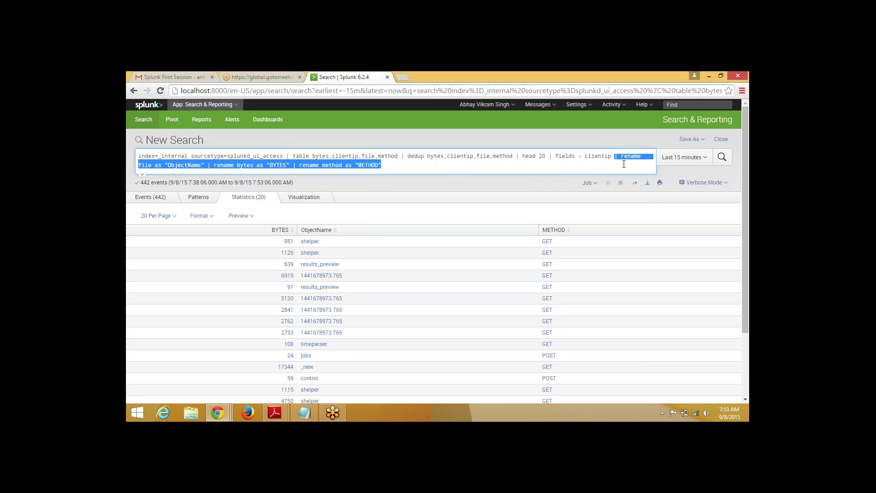
{"action": "left_click", "coordinate": [483, 167]}
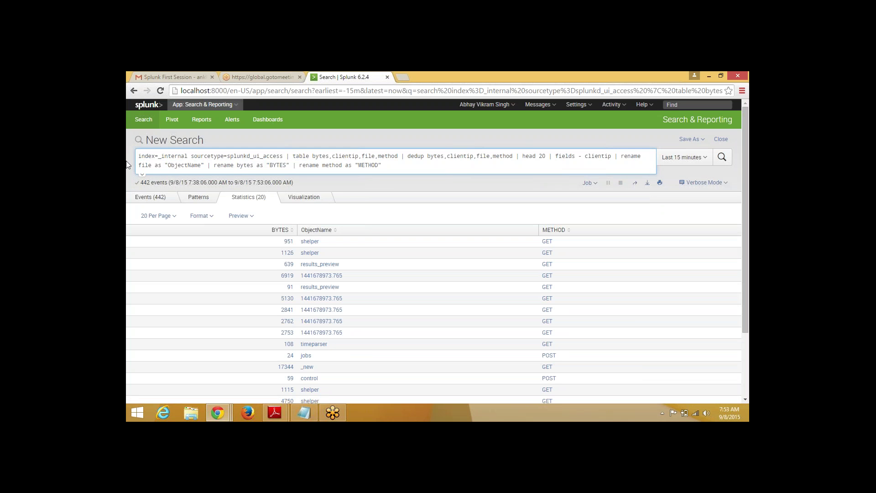
{"action": "double_click", "coordinate": [148, 169]}
{"action": "double_click", "coordinate": [181, 166]}
{"action": "double_click", "coordinate": [244, 165]}
{"action": "double_click", "coordinate": [278, 165]}
{"action": "left_click", "coordinate": [415, 168]}
Combine the three rename commands into one, separating the file, bytes and method renames with commas, and rerun the search
{"action": "left_click_drag", "start_coordinate": [208, 165], "coordinate": [234, 170]}
{"action": "key", "text": "BackSpace"}
{"action": "type", "text": ","}
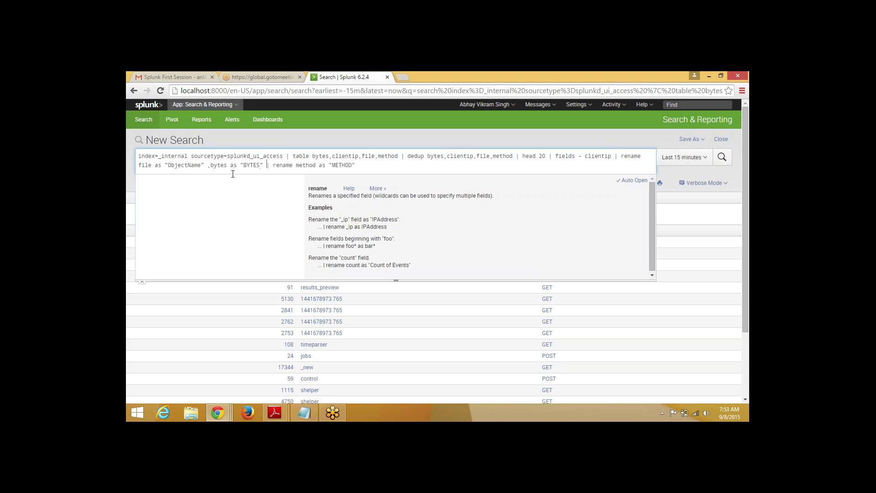
{"action": "key", "text": "Delete"}
{"action": "key", "text": "Delete"}
{"action": "key", "text": "BackSpace"}
{"action": "key", "text": "BackSpace"}
{"action": "key", "text": "BackSpace"}
{"action": "key", "text": "BackSpace"}
{"action": "key", "text": "BackSpace"}
{"action": "key", "text": "BackSpace"}
{"action": "key", "text": "BackSpace"}
{"action": "type", "text": ","}
{"action": "key", "text": "Return"}
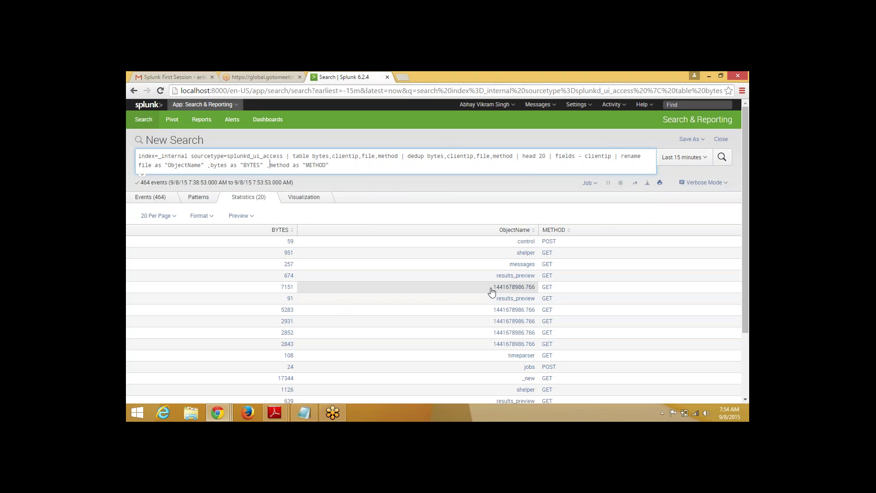
Examine the results table for rows that repeat the same ObjectName and compare their BYTES and METHOD values
{"action": "left_click_drag", "start_coordinate": [492, 289], "coordinate": [512, 293]}
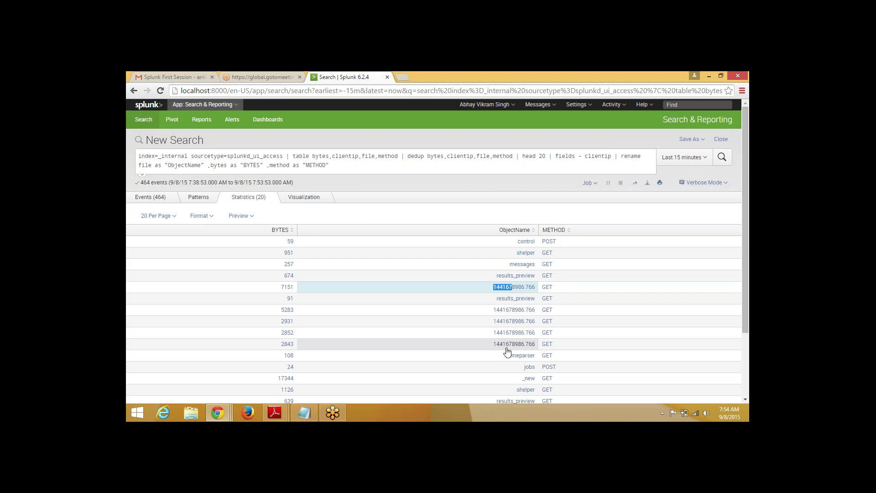
{"action": "left_click", "coordinate": [133, 292]}
{"action": "left_click_drag", "start_coordinate": [133, 292], "coordinate": [577, 288]}
{"action": "left_click_drag", "start_coordinate": [156, 309], "coordinate": [372, 325]}
{"action": "left_click_drag", "start_coordinate": [478, 333], "coordinate": [505, 328]}
{"action": "left_click_drag", "start_coordinate": [579, 336], "coordinate": [495, 327]}
{"action": "scroll", "coordinate": [495, 329], "scroll_direction": "down", "scroll_amount": 2}
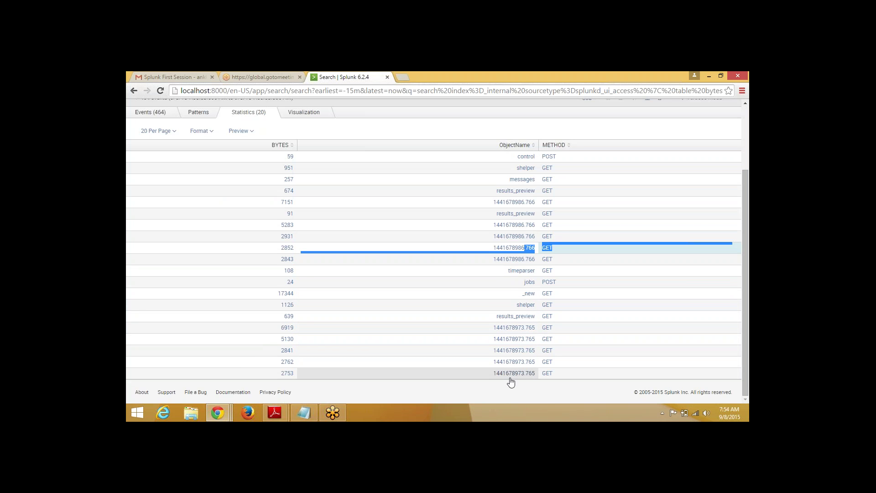
{"action": "scroll", "coordinate": [511, 383], "scroll_direction": "up", "scroll_amount": 2}
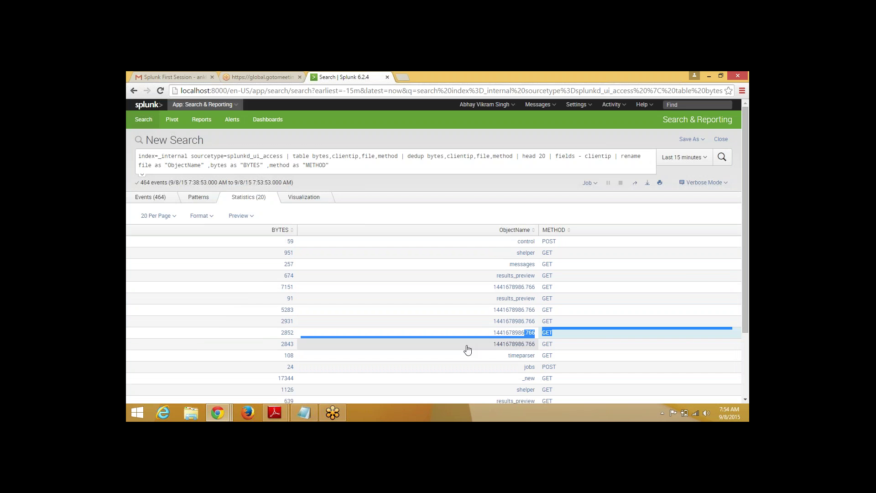
Insert NOT 144* after sourcetype=splunkd_ui_access, before the first pipe, and run the search
{"action": "left_click", "coordinate": [343, 164]}
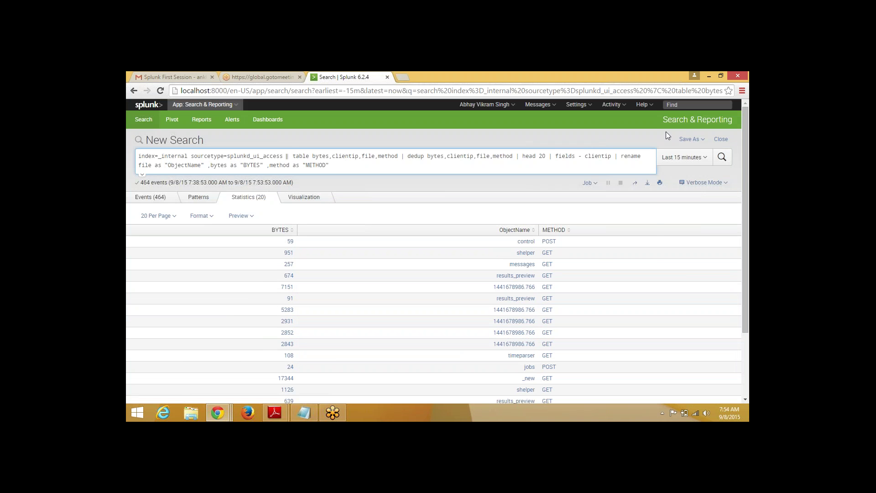
{"action": "type", "text": "NOT 1"}
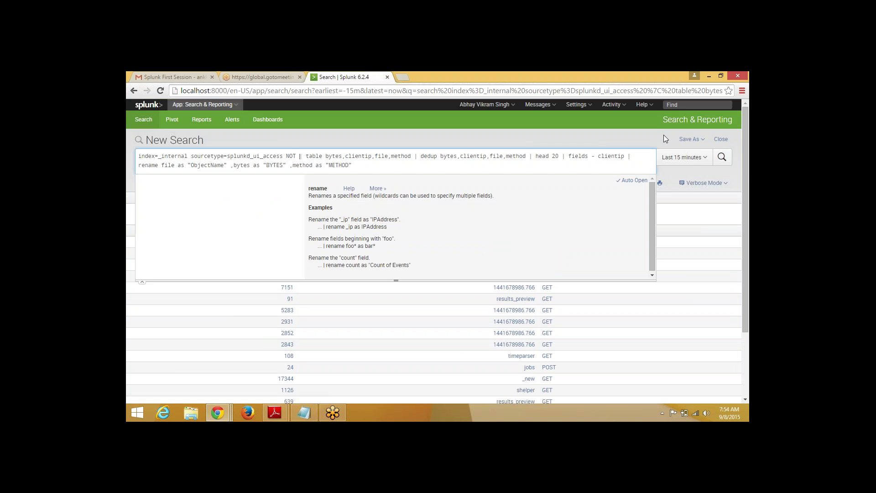
{"action": "type", "text": "44*"}
{"action": "key", "text": "Return"}
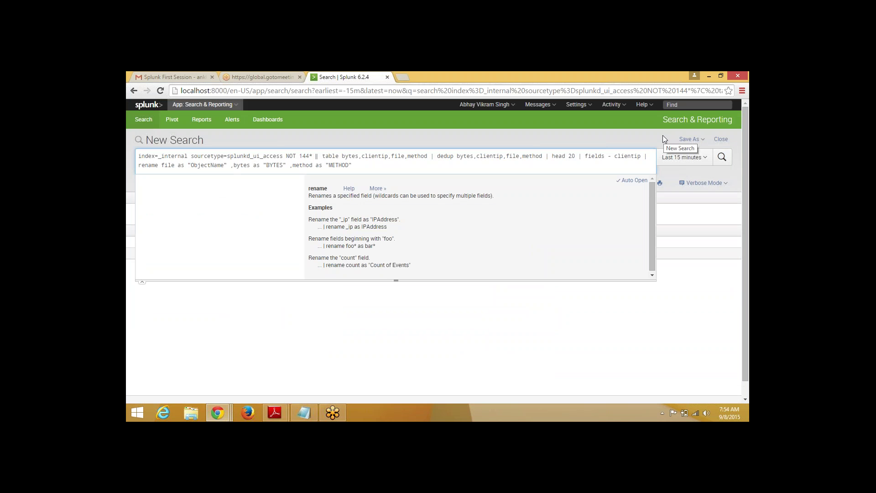
{"action": "key", "text": "Return"}
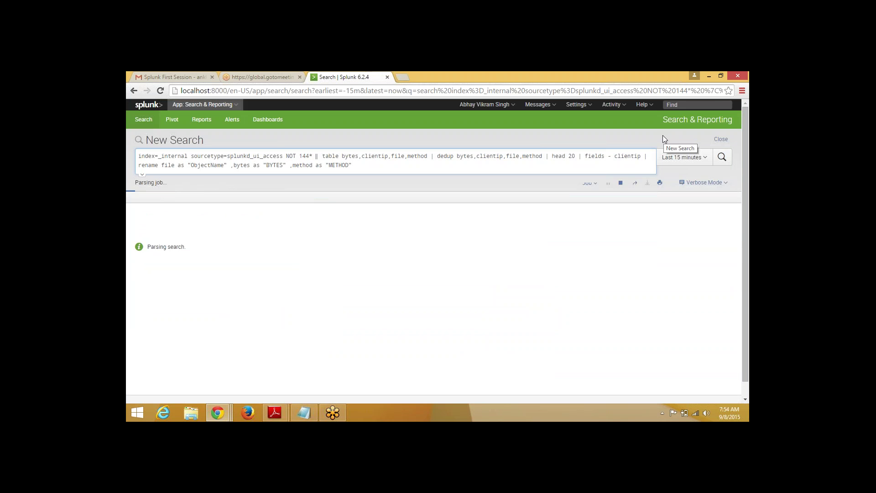
Set the search time range to Last 24 hours and look through the returned table rows
{"action": "left_click", "coordinate": [686, 160]}
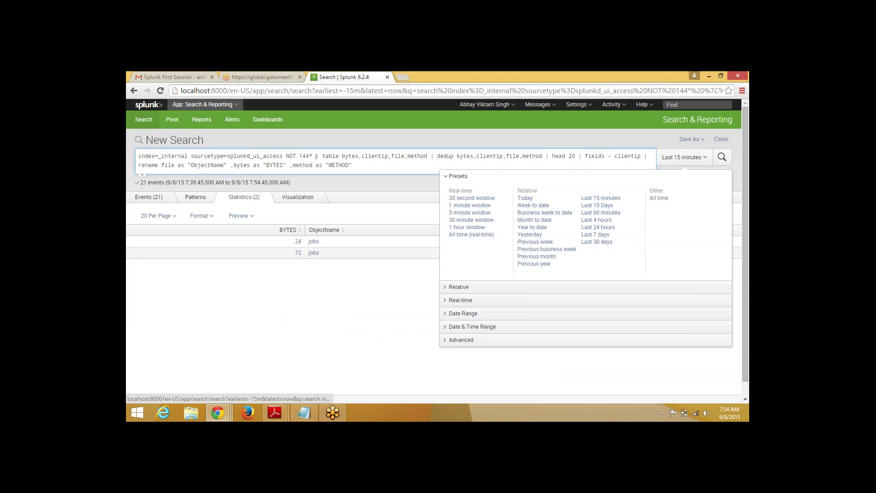
{"action": "left_click", "coordinate": [600, 228]}
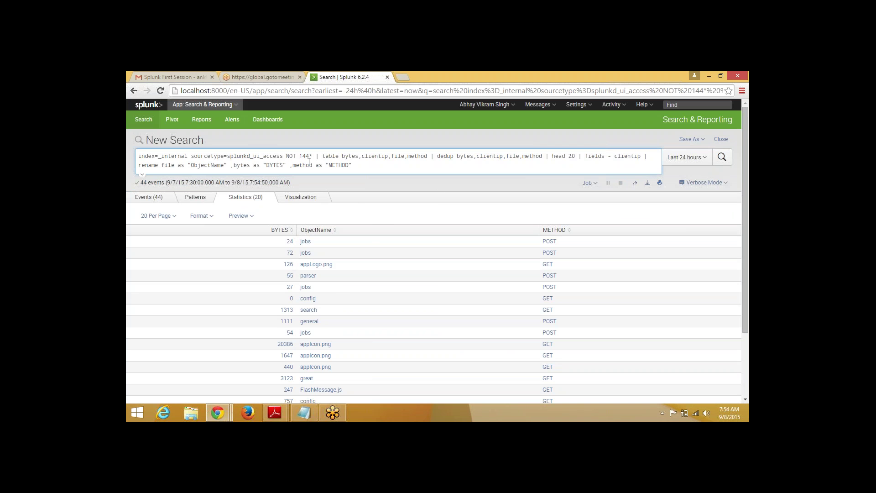
{"action": "scroll", "coordinate": [554, 344], "scroll_direction": "down", "scroll_amount": 2}
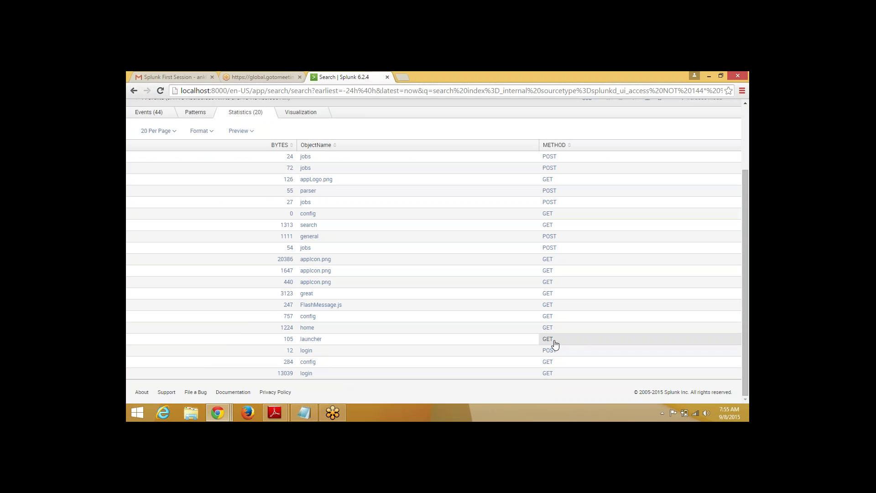
{"action": "scroll", "coordinate": [555, 344], "scroll_direction": "up", "scroll_amount": 2}
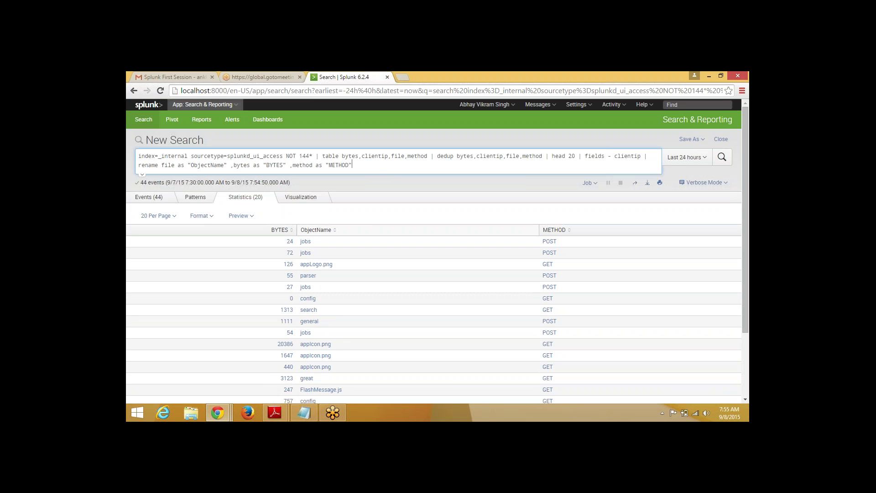
Review the file, bytes and method fields in the query's rename command
{"action": "double_click", "coordinate": [170, 164]}
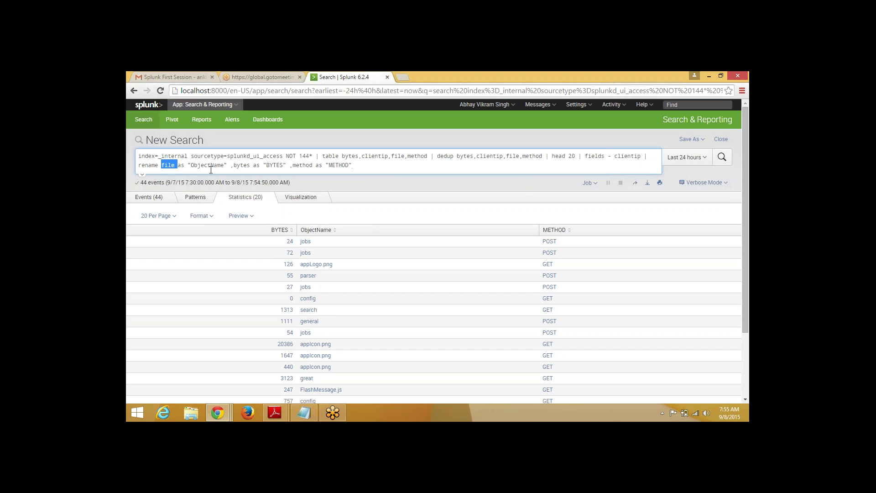
{"action": "left_click", "coordinate": [240, 165]}
{"action": "double_click", "coordinate": [240, 164]}
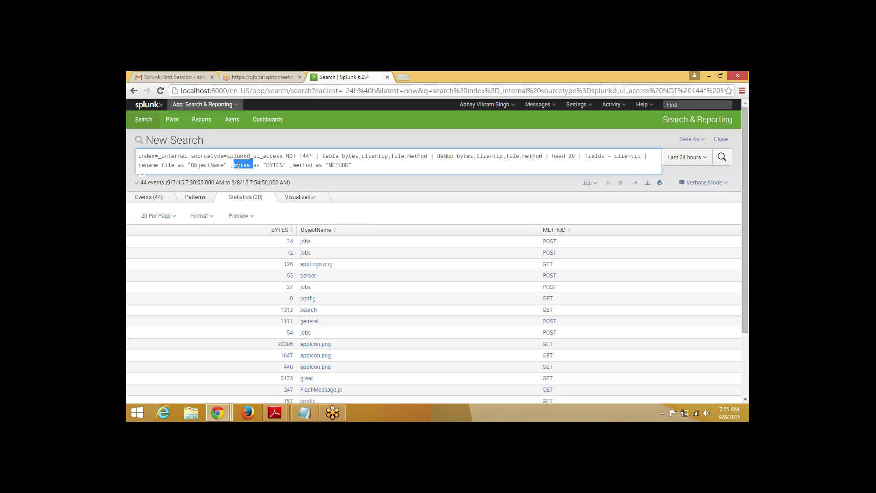
{"action": "double_click", "coordinate": [302, 165]}
{"action": "left_click", "coordinate": [357, 167]}
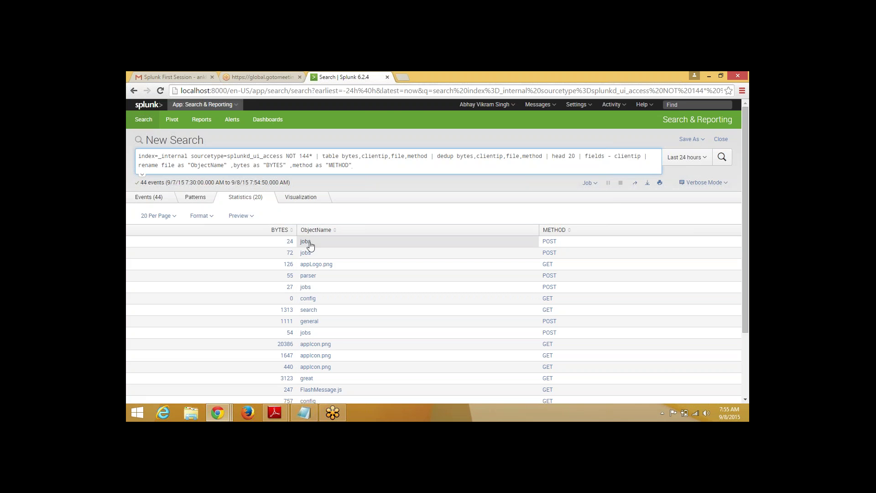
Append a | replace command that replaces jobs with a person's first name in quotes, and run the search
{"action": "left_click_drag", "start_coordinate": [317, 245], "coordinate": [300, 246]}
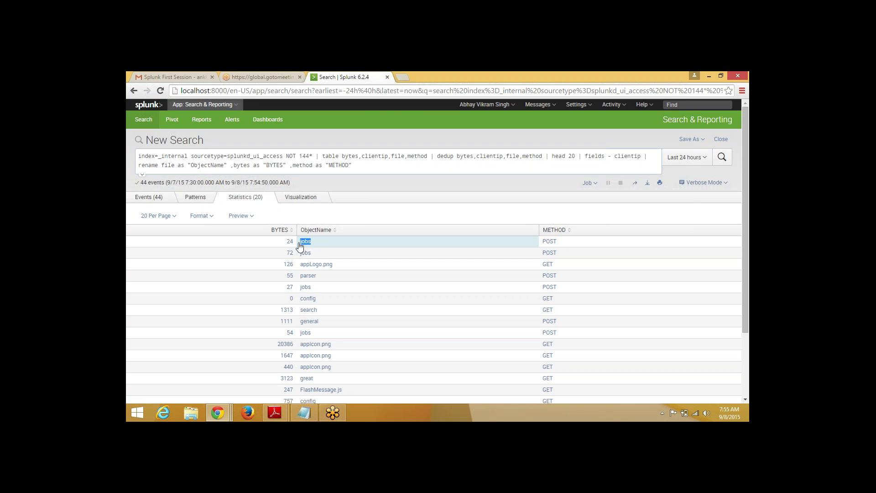
{"action": "left_click", "coordinate": [408, 167]}
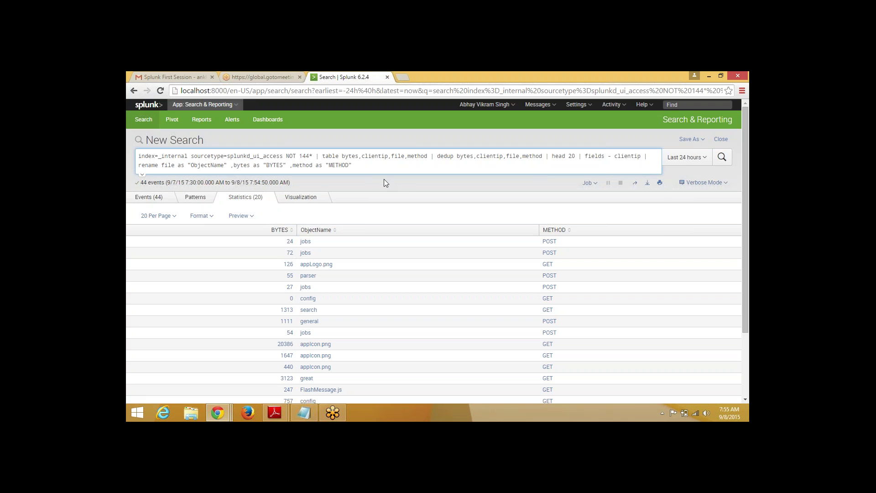
{"action": "type", "text": "| rep"}
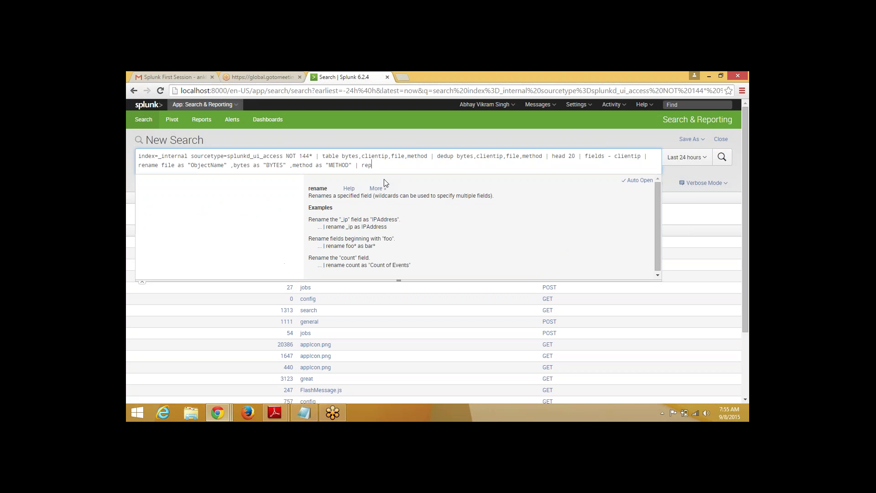
{"action": "type", "text": "lace job"}
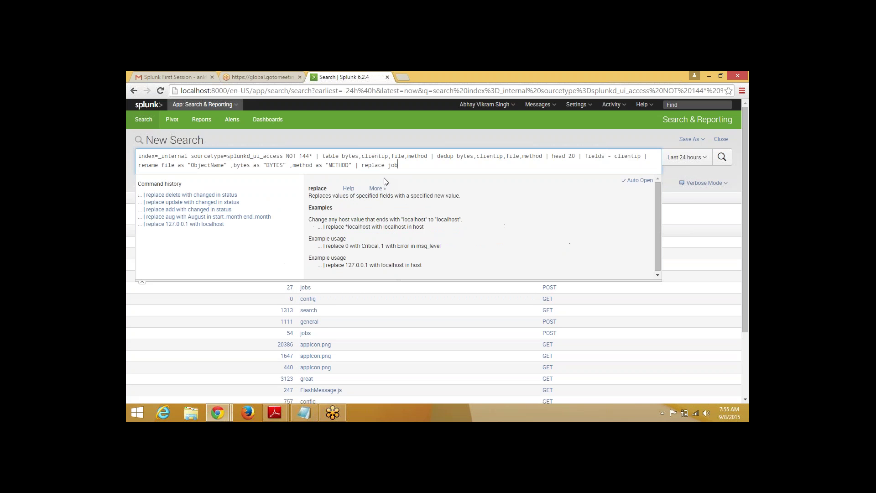
{"action": "type", "text": "s with \""}
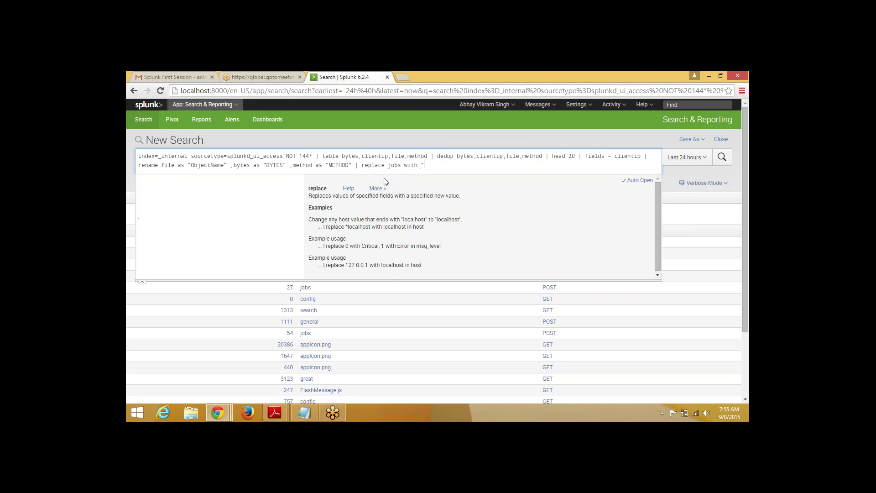
{"action": "type", "text": "PURNA\""}
{"action": "key", "text": "Return"}
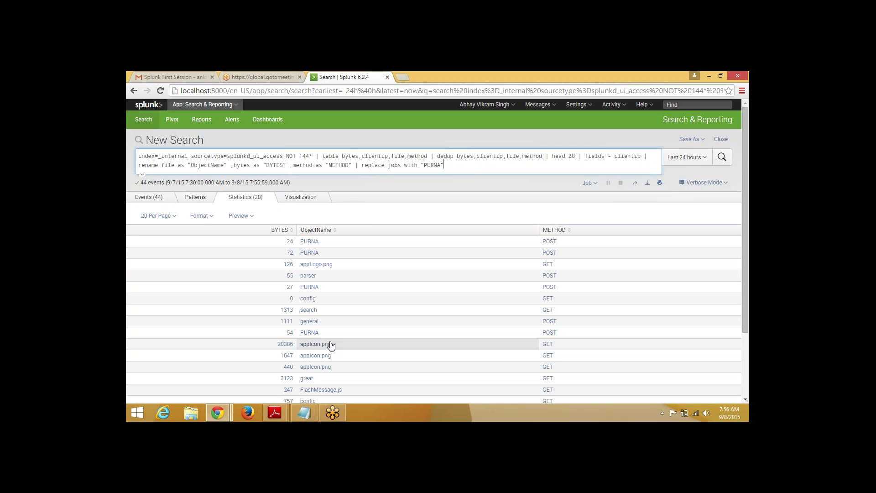
Extend the replace command after a comma so login is replaced with a second person's first name in quotes, and rerun the search
{"action": "left_click_drag", "start_coordinate": [325, 335], "coordinate": [304, 334]}
{"action": "scroll", "coordinate": [312, 340], "scroll_direction": "down", "scroll_amount": 2}
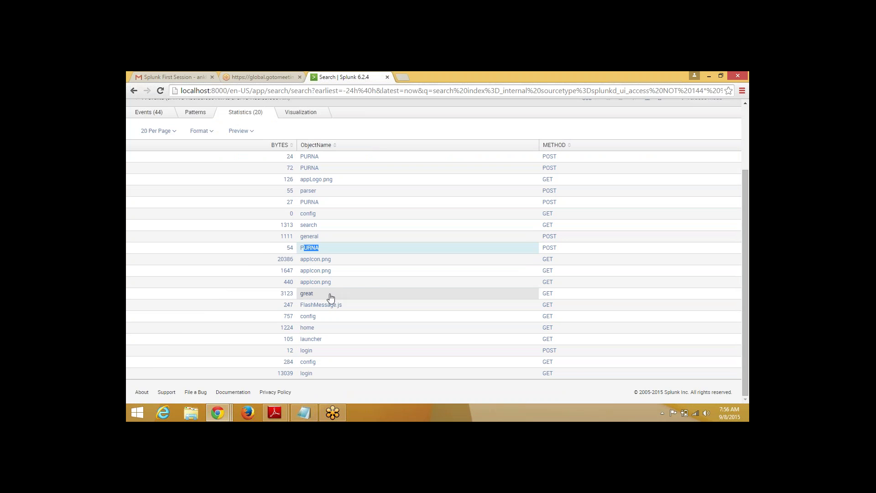
{"action": "left_click", "coordinate": [346, 397]}
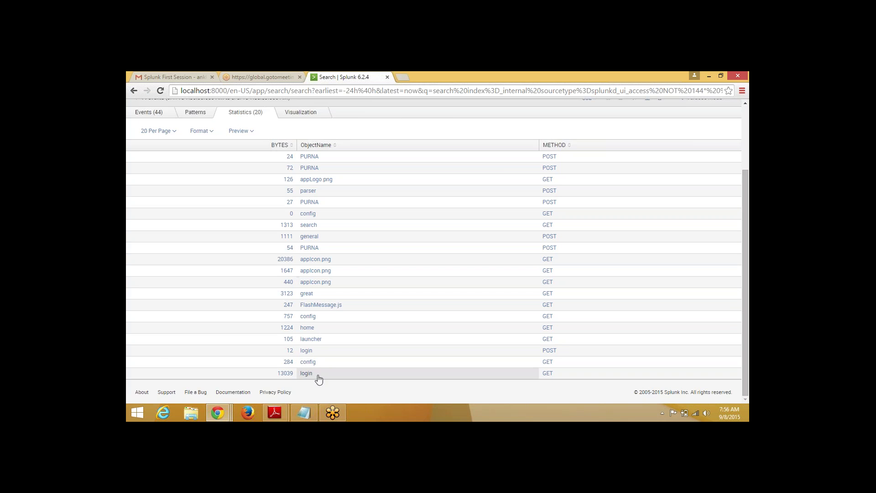
{"action": "scroll", "coordinate": [423, 121], "scroll_direction": "up", "scroll_amount": 3}
{"action": "left_click", "coordinate": [469, 170]}
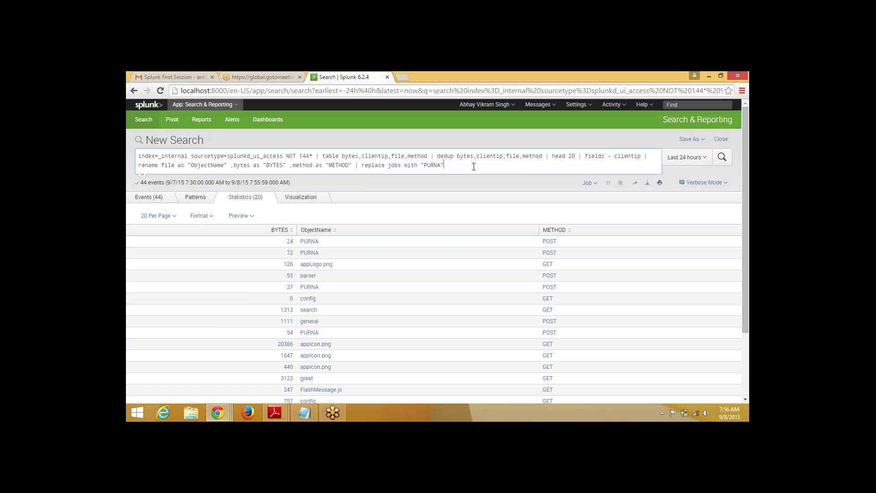
{"action": "type", "text": ",lo"}
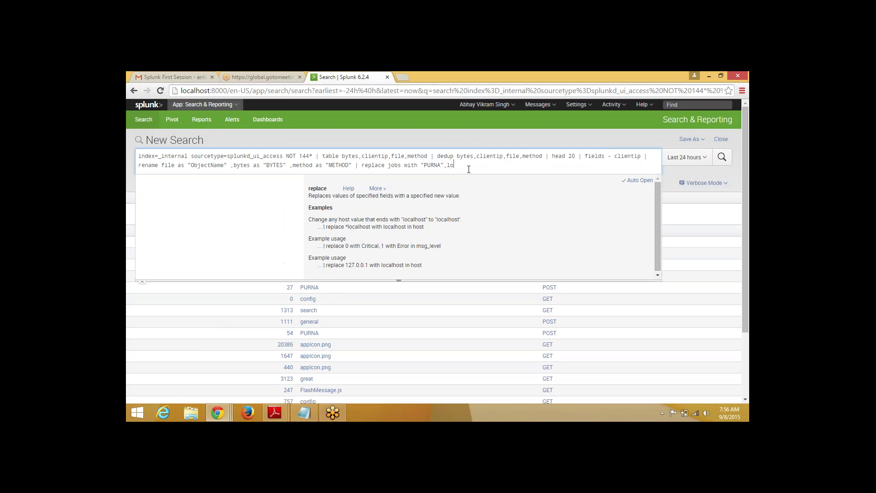
{"action": "type", "text": "gin with \"DILIP\""}
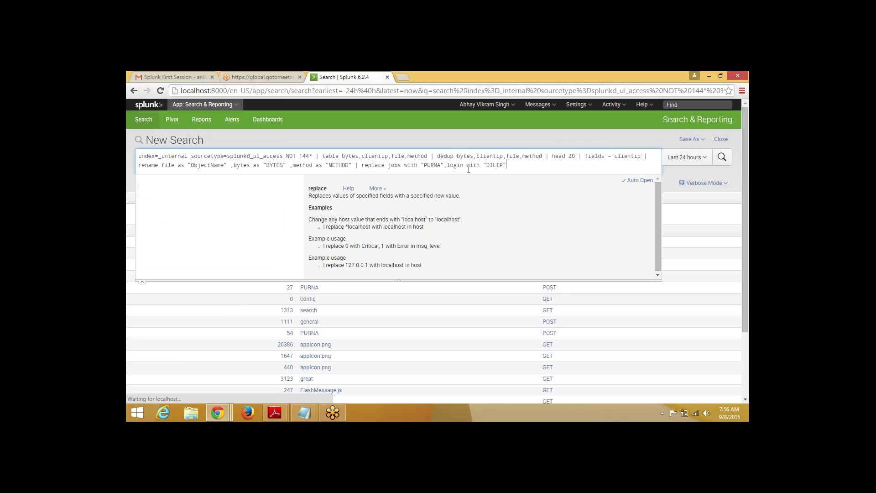
{"action": "key", "text": "Return"}
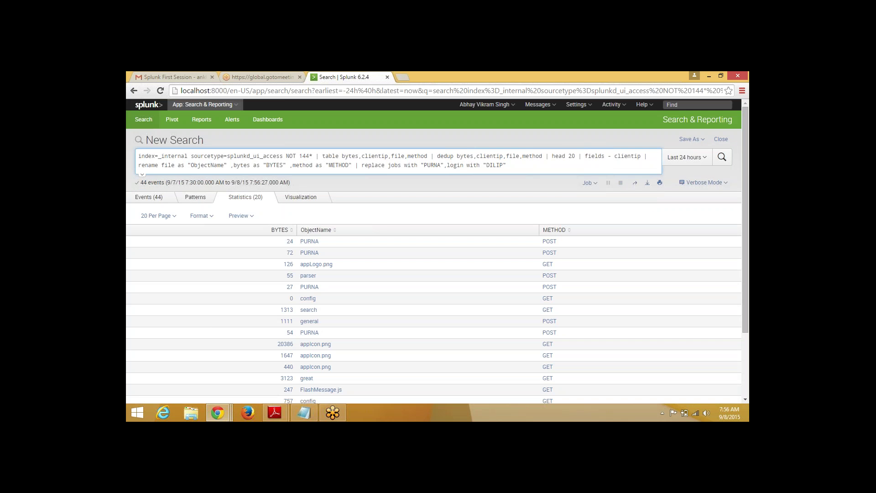
Examine the replaced ObjectName values and compare what the rename and replace commands each affect in the results table
{"action": "scroll", "coordinate": [483, 298], "scroll_direction": "down", "scroll_amount": 3}
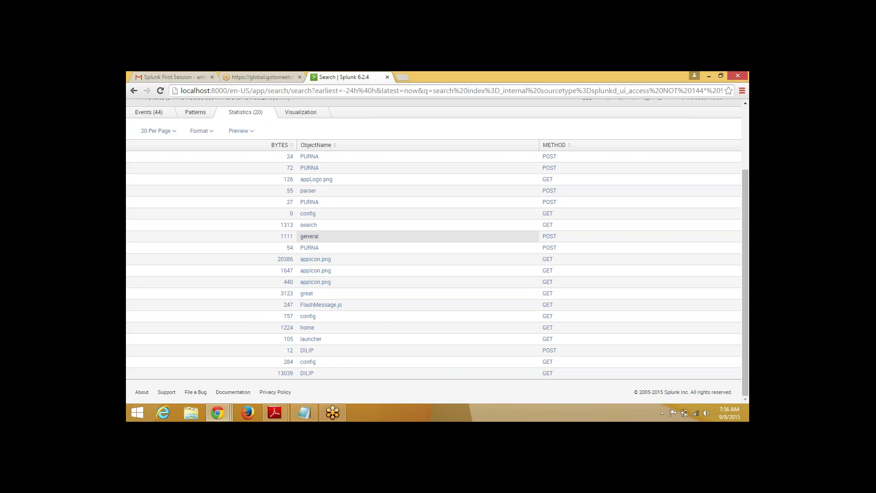
{"action": "scroll", "coordinate": [421, 244], "scroll_direction": "up", "scroll_amount": 3}
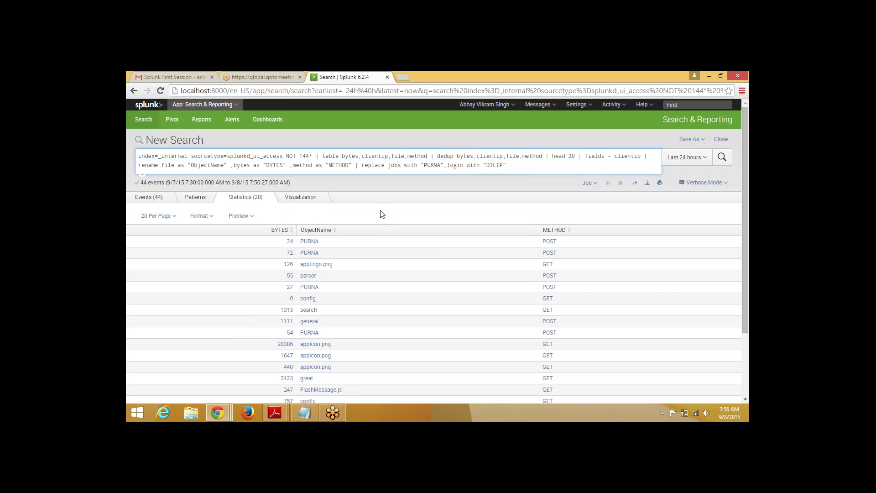
{"action": "double_click", "coordinate": [373, 165]}
{"action": "left_click", "coordinate": [286, 172]}
{"action": "double_click", "coordinate": [149, 166]}
{"action": "left_click", "coordinate": [150, 167]}
{"action": "left_click_drag", "start_coordinate": [272, 231], "coordinate": [289, 233]}
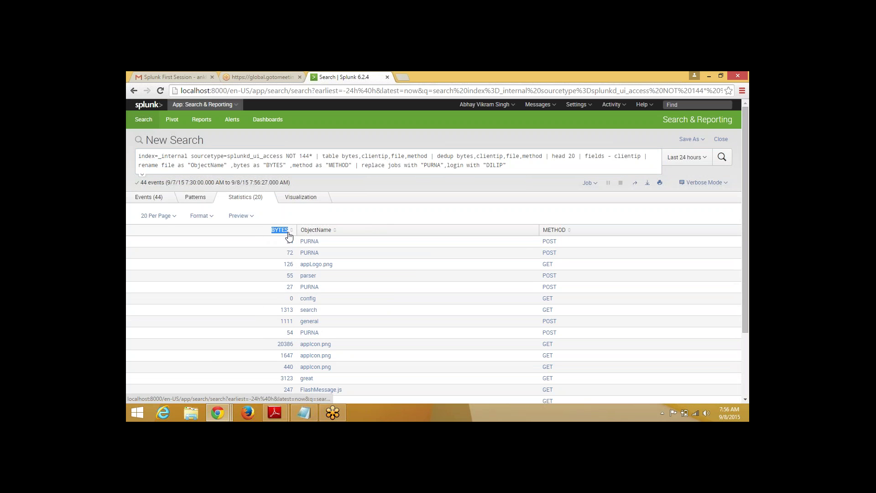
{"action": "left_click", "coordinate": [318, 182]}
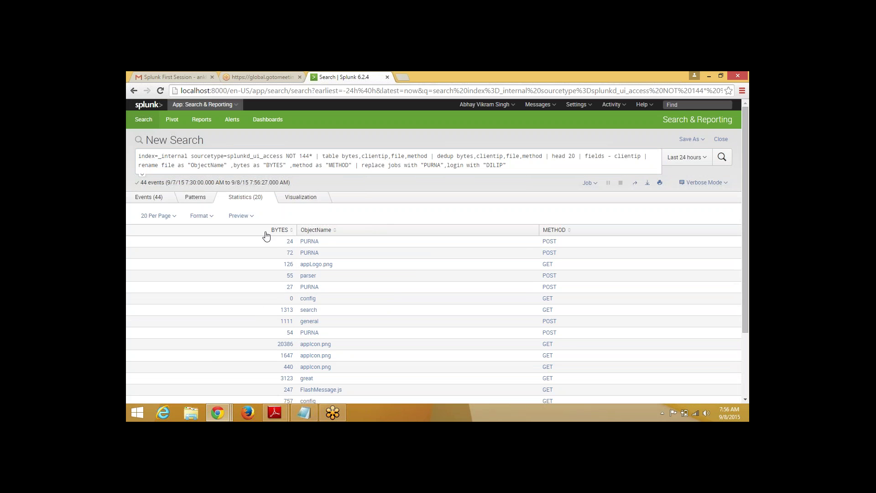
{"action": "double_click", "coordinate": [376, 166]}
{"action": "left_click", "coordinate": [406, 173]}
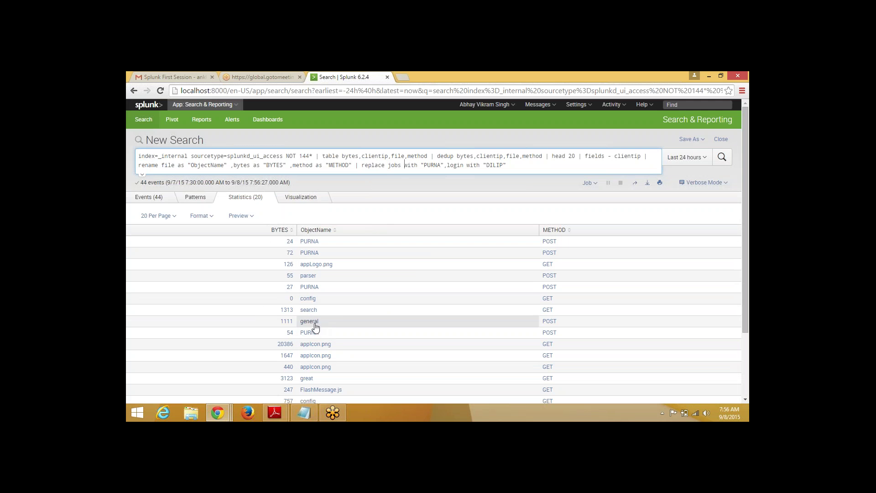
{"action": "scroll", "coordinate": [550, 319], "scroll_direction": "down", "scroll_amount": 2}
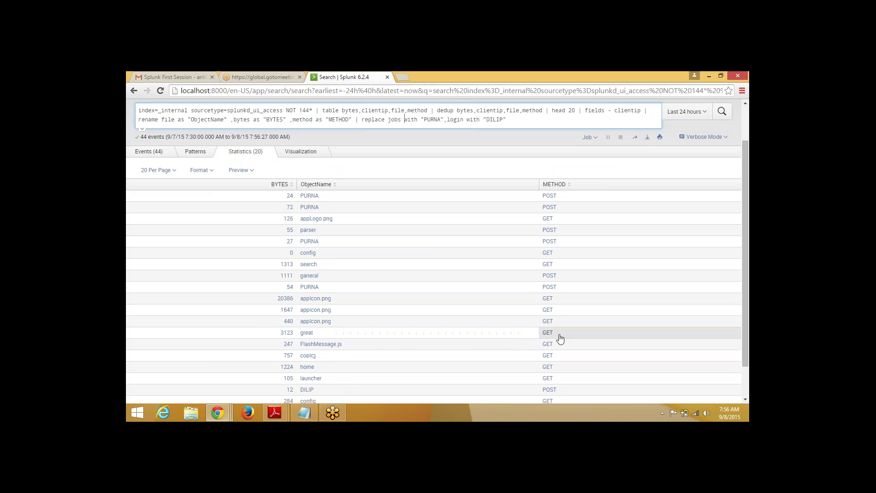
{"action": "scroll", "coordinate": [561, 338], "scroll_direction": "up", "scroll_amount": 2}
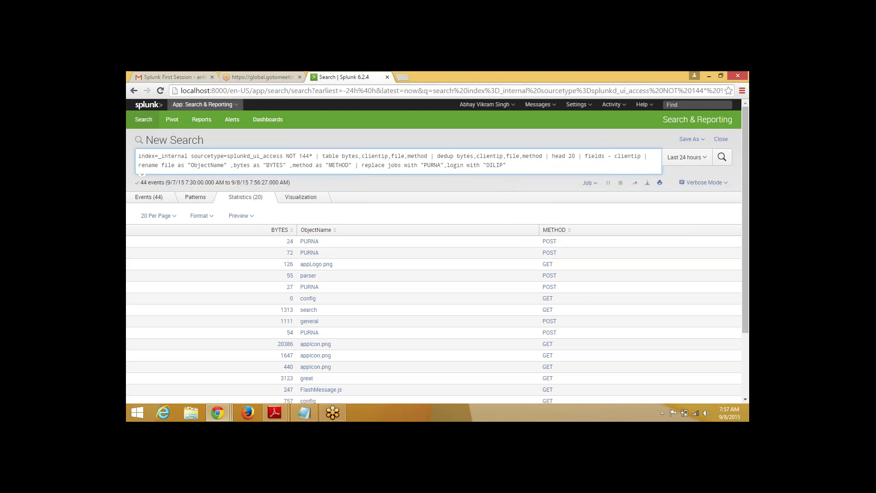
Append | fields - METHOD to the end of the query and run the search
{"action": "left_click", "coordinate": [526, 167]}
{"action": "type", "text": "| "}
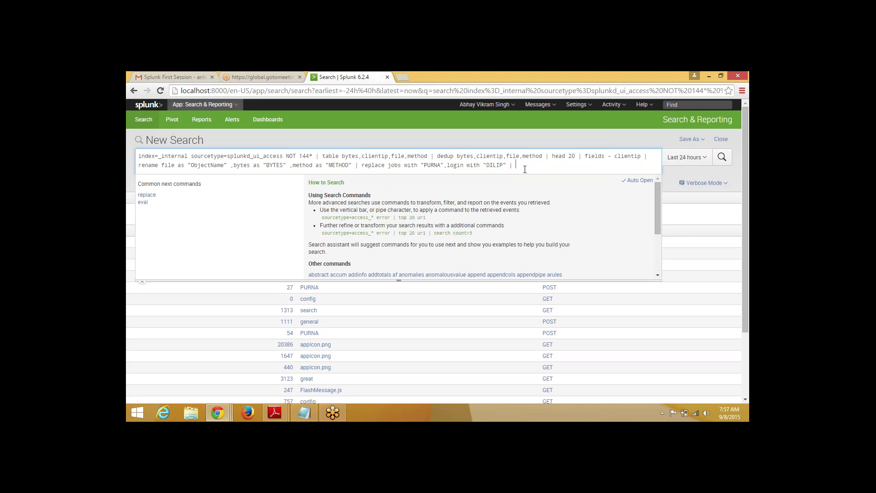
{"action": "type", "text": "fields -"}
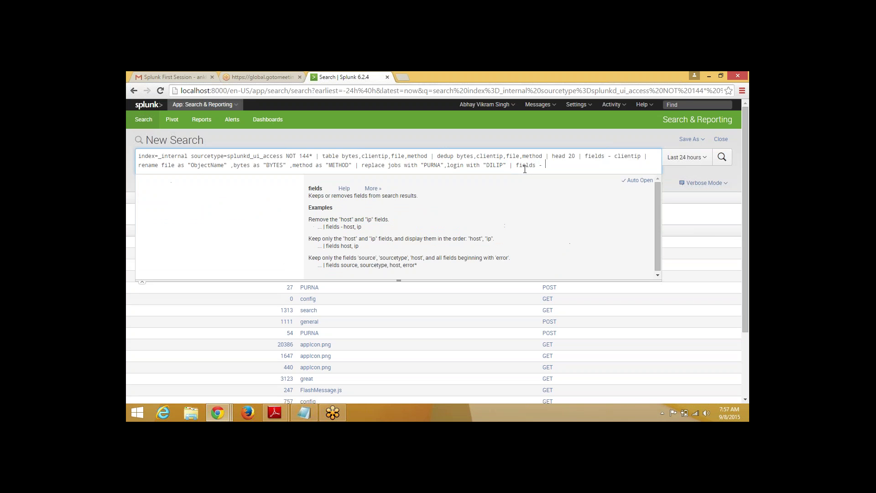
{"action": "type", "text": "METHOD"}
{"action": "key", "text": "Return"}
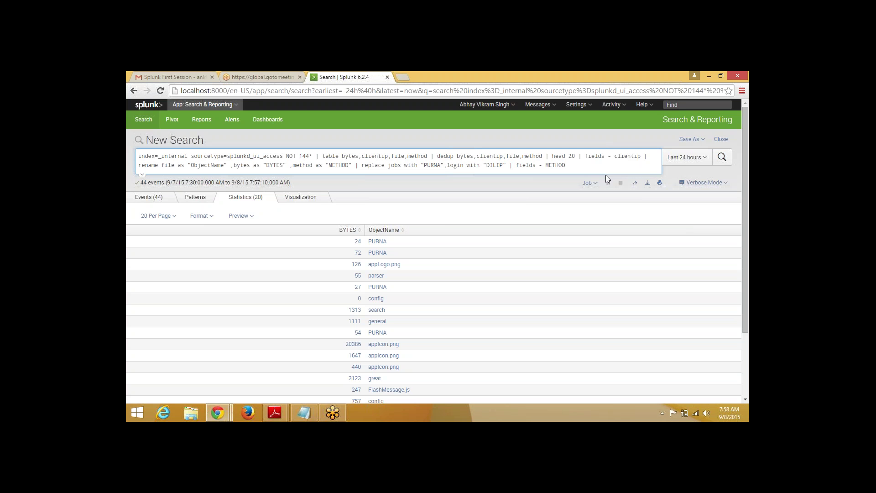
Append | table ObjectName,BYTES to the end of the query, run the search and check the resulting column order
{"action": "type", "text": "| tab"}
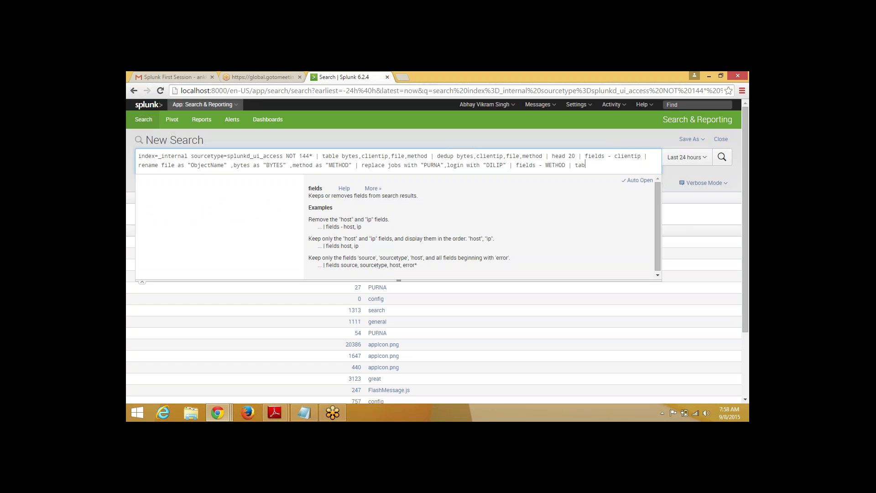
{"action": "type", "text": "le Ob"}
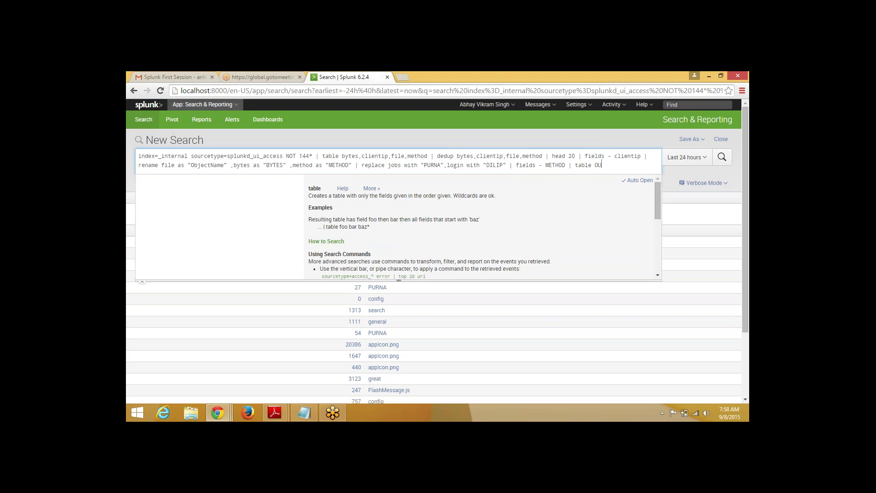
{"action": "type", "text": "jectName,BYTES"}
{"action": "key", "text": "Return"}
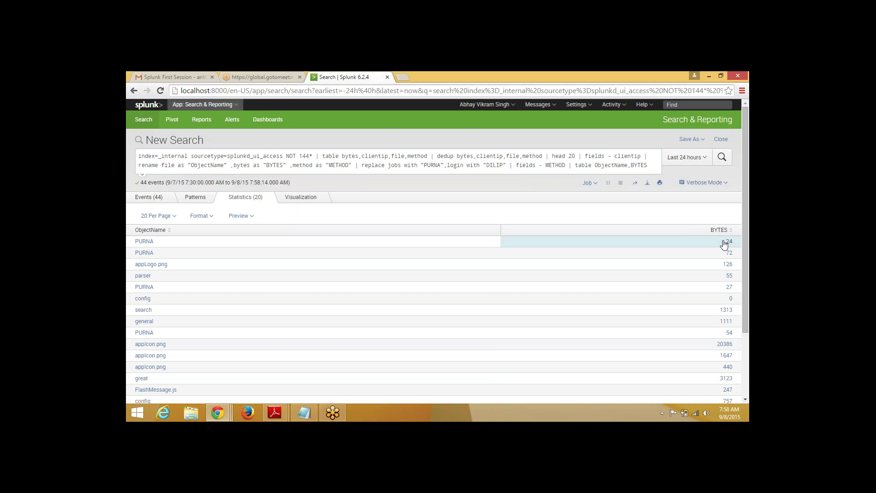
{"action": "left_click_drag", "start_coordinate": [726, 243], "coordinate": [724, 276]}
{"action": "left_click", "coordinate": [716, 221]}
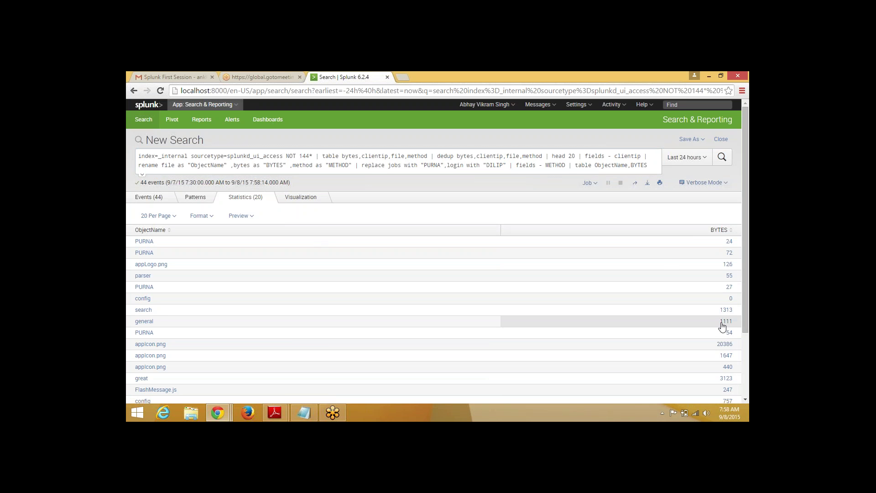
{"action": "scroll", "coordinate": [724, 327], "scroll_direction": "down", "scroll_amount": 2}
{"action": "scroll", "coordinate": [724, 327], "scroll_direction": "up", "scroll_amount": 2}
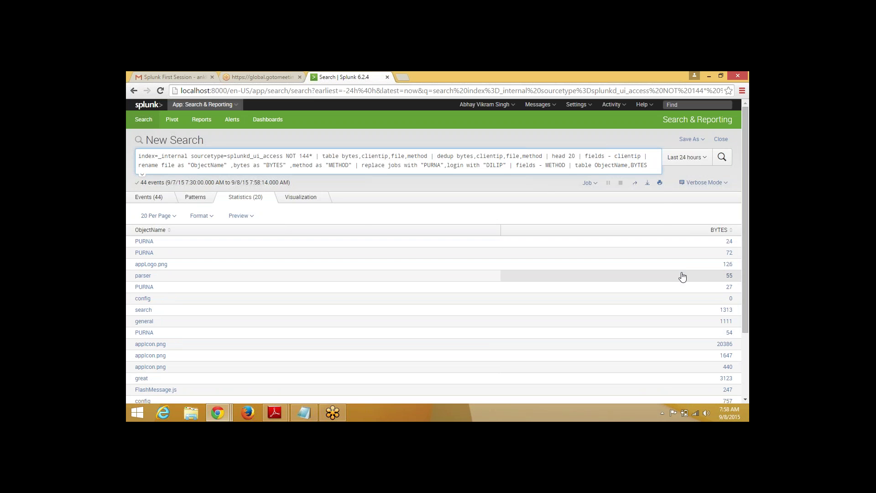
Append | sort BYTES to the query, run the search and review the order of the BYTES values
{"action": "type", "text": "| sort"}
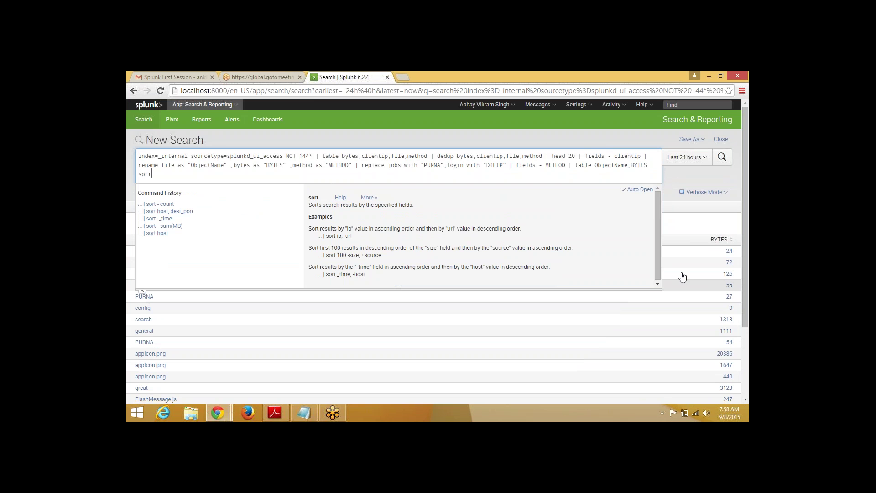
{"action": "key", "text": "Return"}
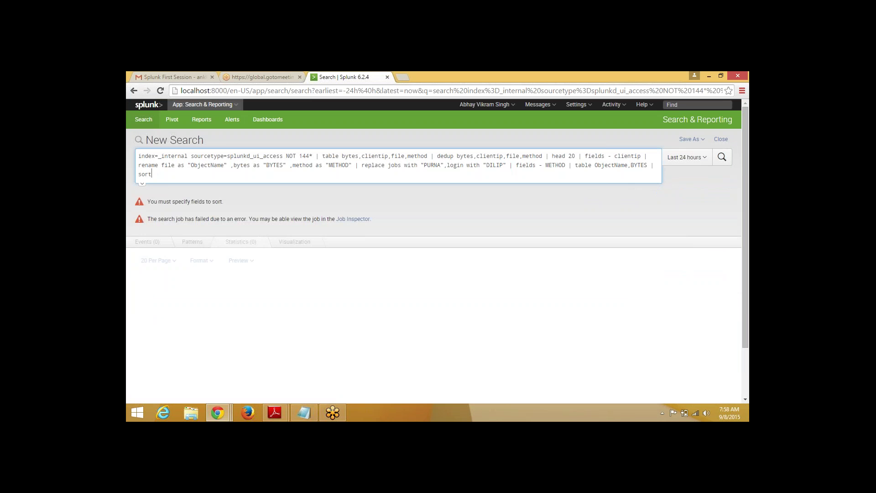
{"action": "type", "text": "BY"}
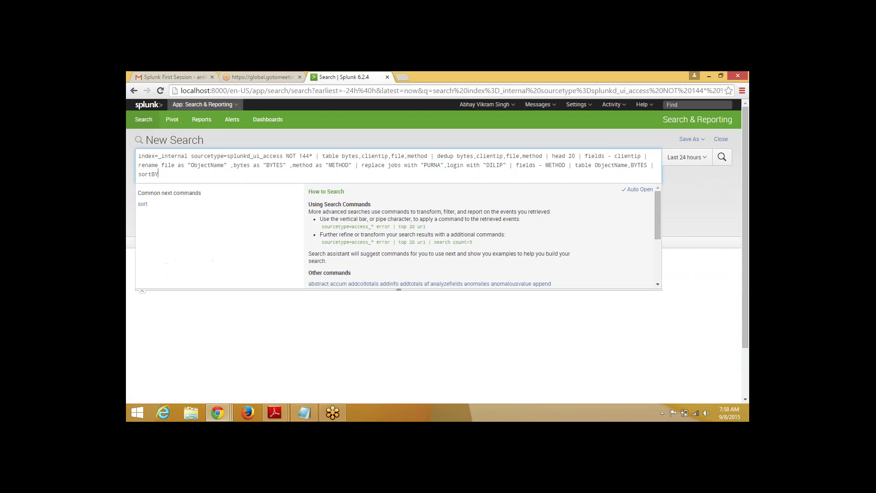
{"action": "key", "text": "BackSpace"}
{"action": "key", "text": "BackSpace"}
{"action": "type", "text": "BYTE"}
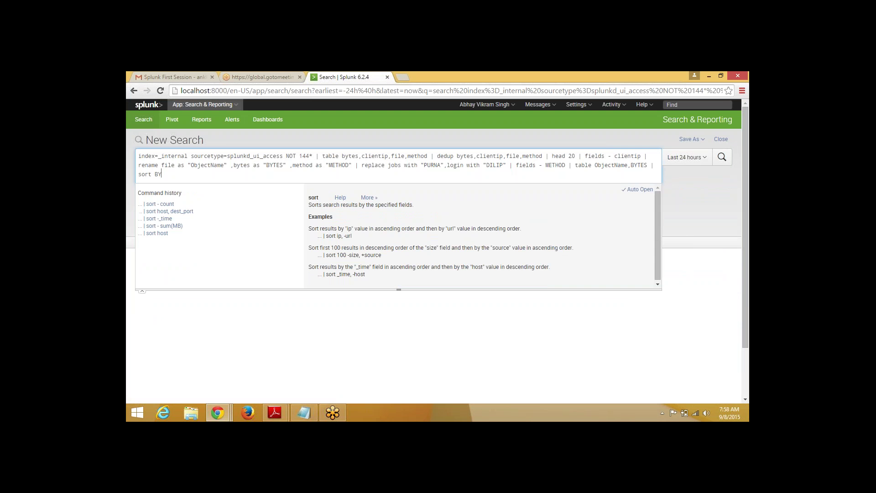
{"action": "type", "text": "S"}
{"action": "key", "text": "Return"}
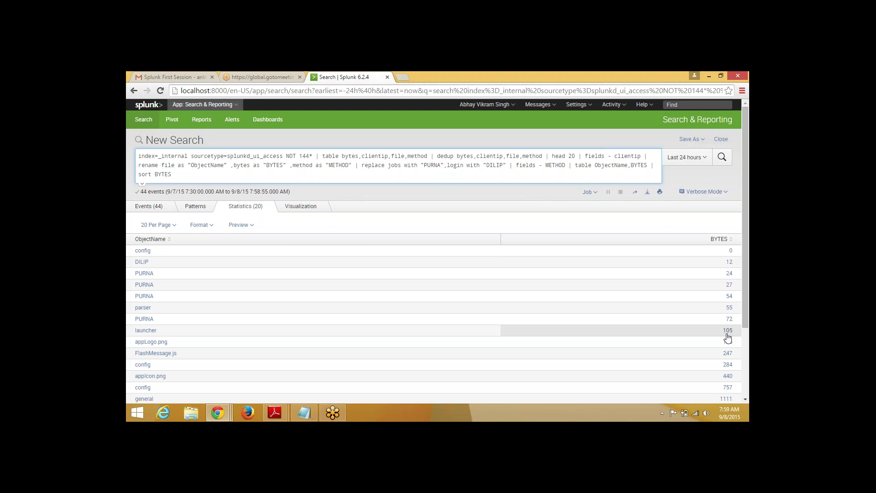
{"action": "scroll", "coordinate": [727, 362], "scroll_direction": "down", "scroll_amount": 3}
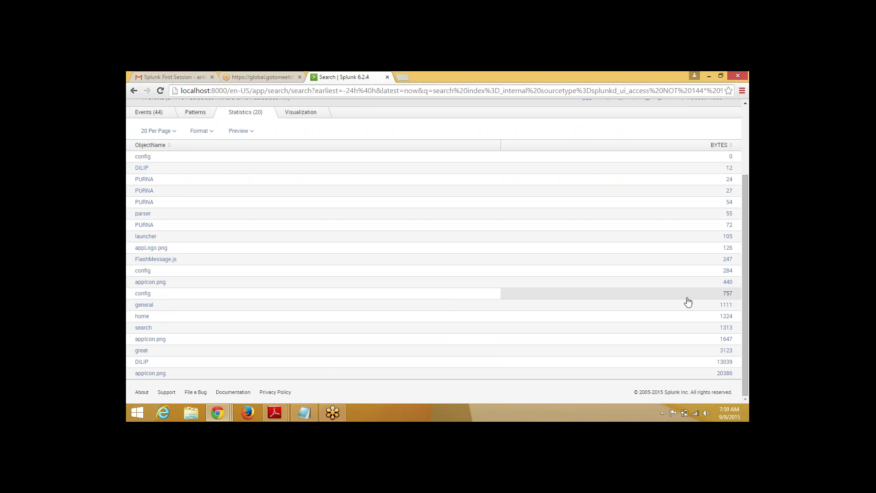
{"action": "scroll", "coordinate": [687, 301], "scroll_direction": "up", "scroll_amount": 3}
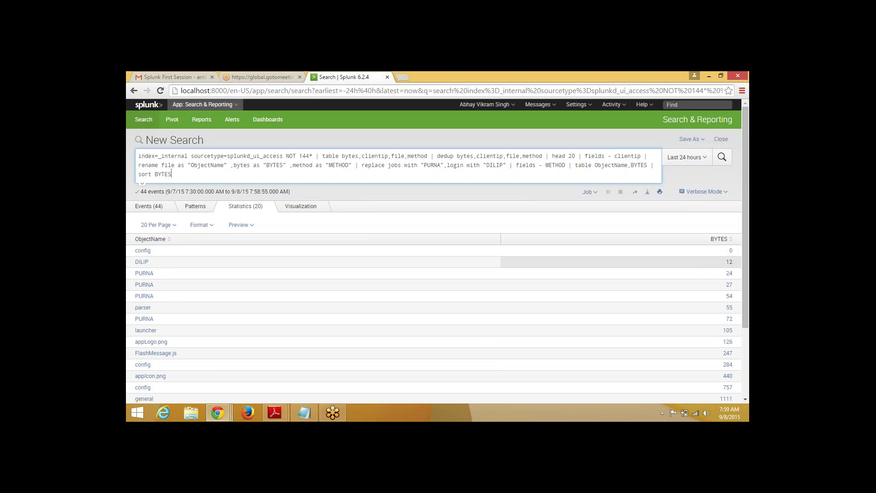
Add desc after BYTES in the sort command, rerun the search and check the descending order of the results
{"action": "double_click", "coordinate": [165, 174]}
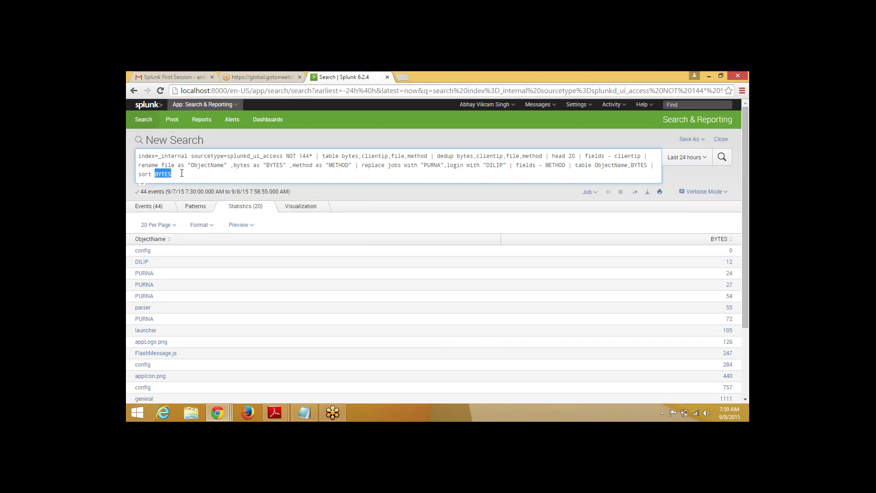
{"action": "left_click", "coordinate": [181, 174]}
{"action": "type", "text": "-"}
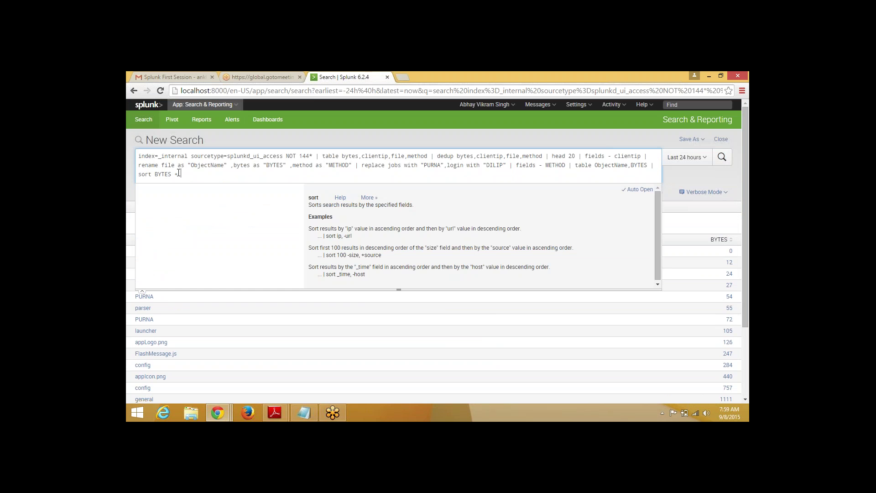
{"action": "type", "text": "desc"}
{"action": "key", "text": "Return"}
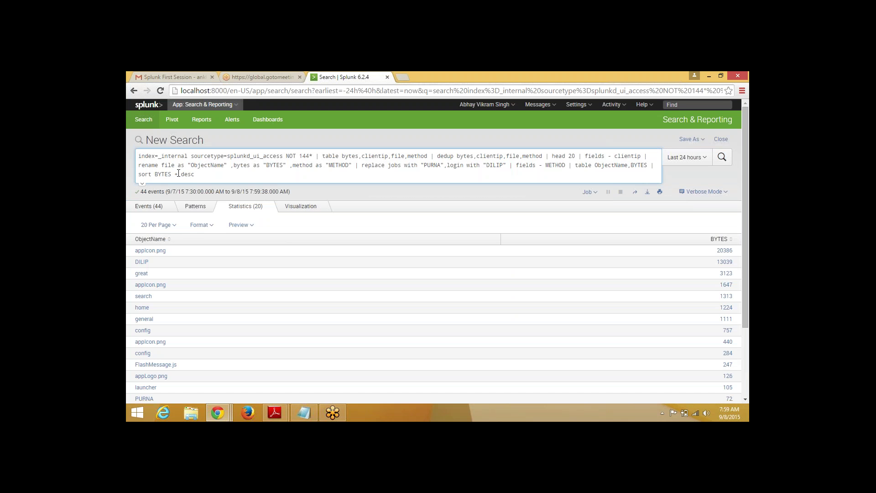
{"action": "left_click_drag", "start_coordinate": [713, 252], "coordinate": [736, 267]}
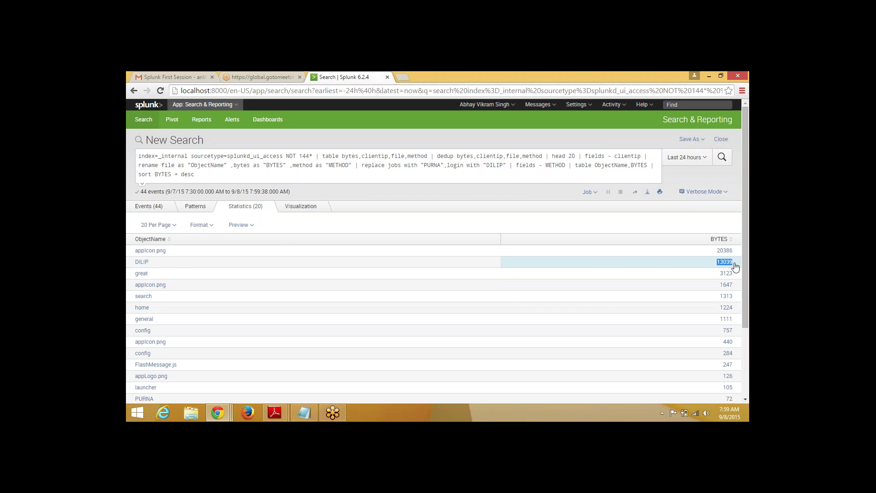
{"action": "scroll", "coordinate": [724, 319], "scroll_direction": "down", "scroll_amount": 2}
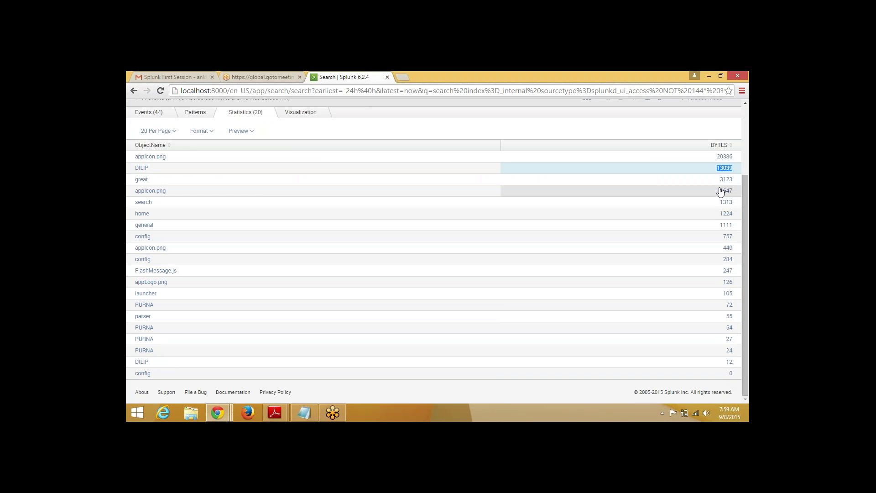
{"action": "scroll", "coordinate": [720, 191], "scroll_direction": "up", "scroll_amount": 2}
{"action": "left_click", "coordinate": [656, 223]}
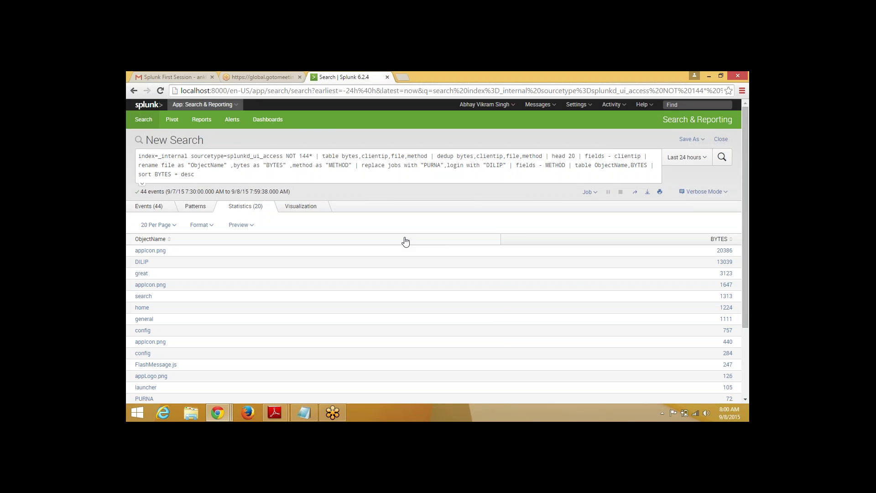
{"action": "scroll", "coordinate": [160, 274], "scroll_direction": "down", "scroll_amount": 3}
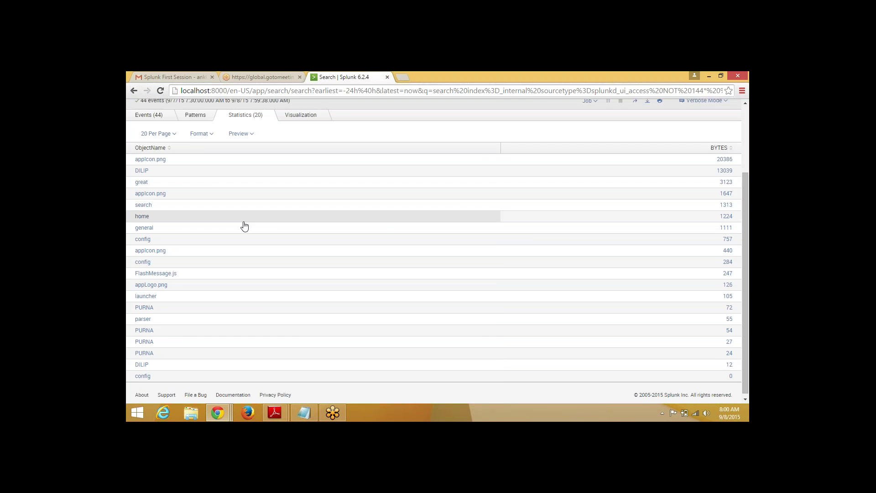
{"action": "scroll", "coordinate": [244, 226], "scroll_direction": "up", "scroll_amount": 3}
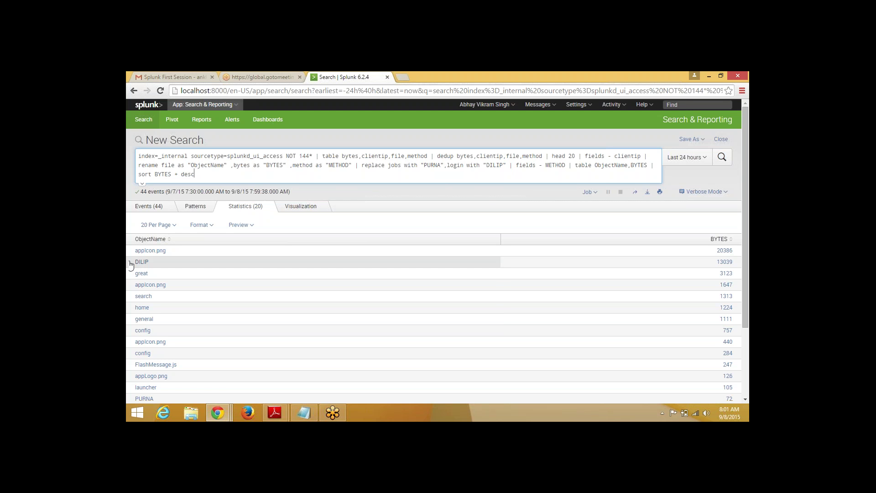
Examine the rows whose login value was replaced and compare their BYTES values across the sorted table
{"action": "left_click_drag", "start_coordinate": [132, 265], "coordinate": [714, 270]}
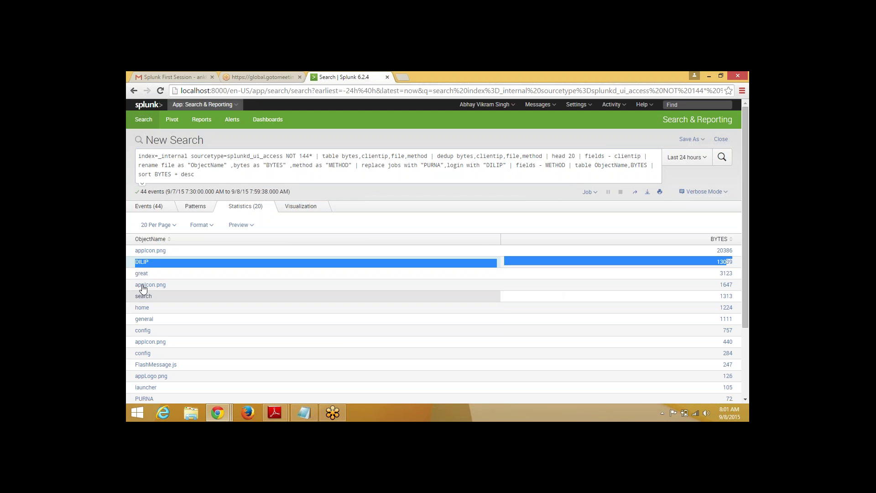
{"action": "left_click_drag", "start_coordinate": [132, 273], "coordinate": [730, 276]}
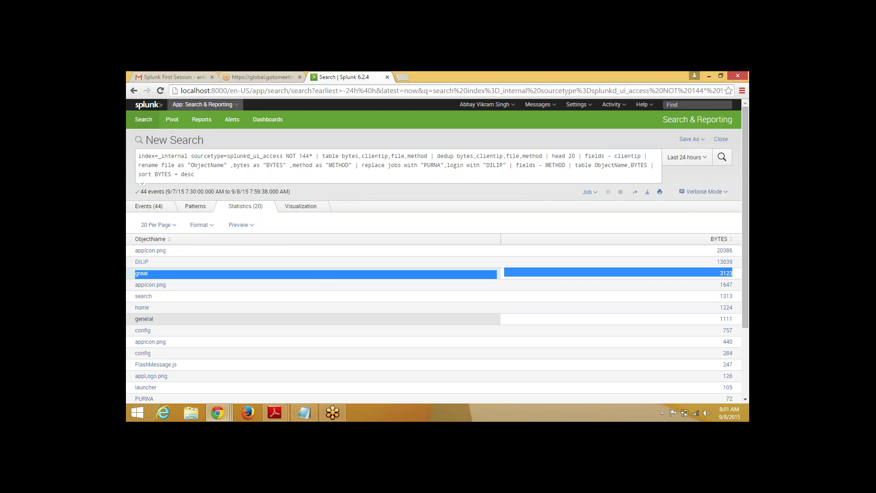
{"action": "left_click", "coordinate": [365, 232]}
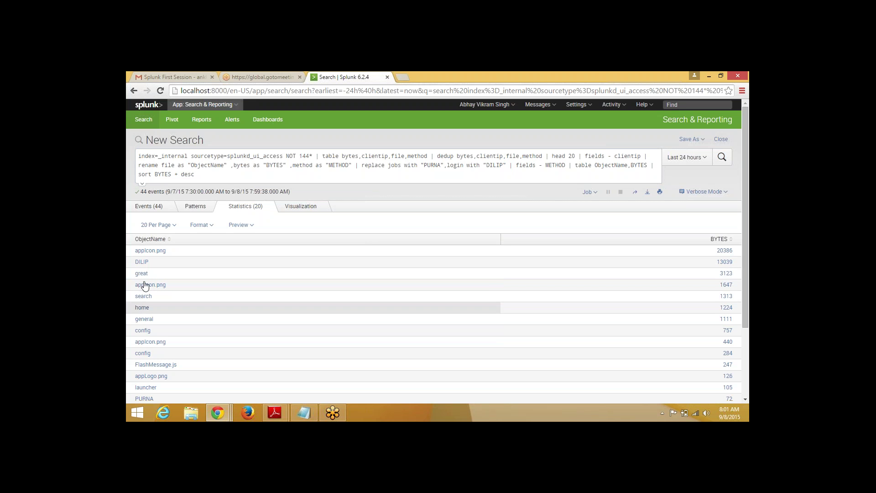
{"action": "left_click_drag", "start_coordinate": [135, 243], "coordinate": [131, 365]}
{"action": "left_click", "coordinate": [128, 223]}
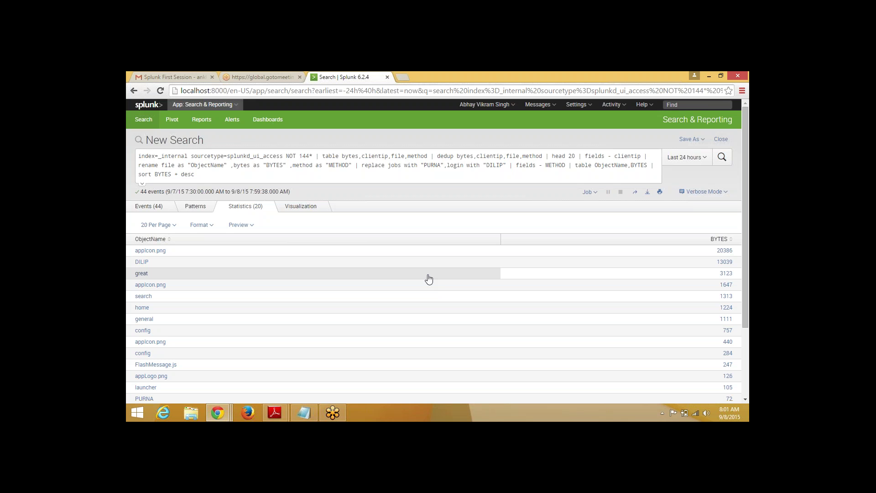
{"action": "left_click", "coordinate": [146, 265]}
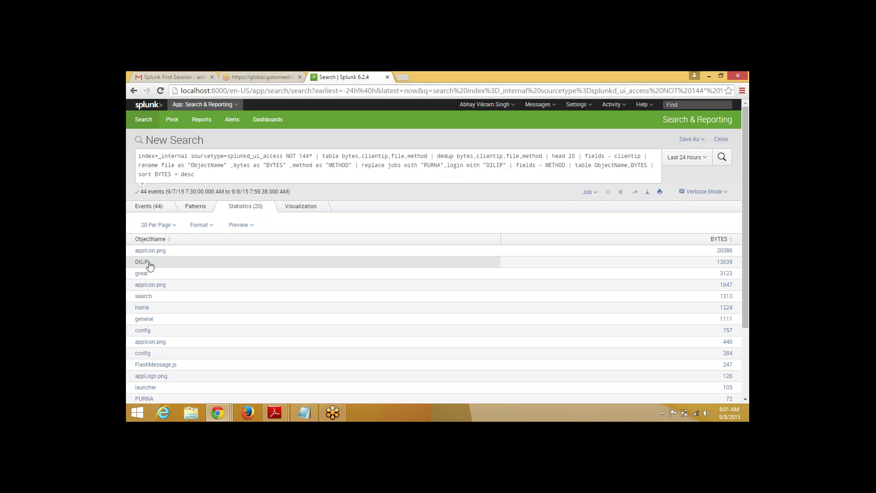
{"action": "left_click_drag", "start_coordinate": [145, 265], "coordinate": [733, 262]}
{"action": "scroll", "coordinate": [131, 363], "scroll_direction": "down", "scroll_amount": 3}
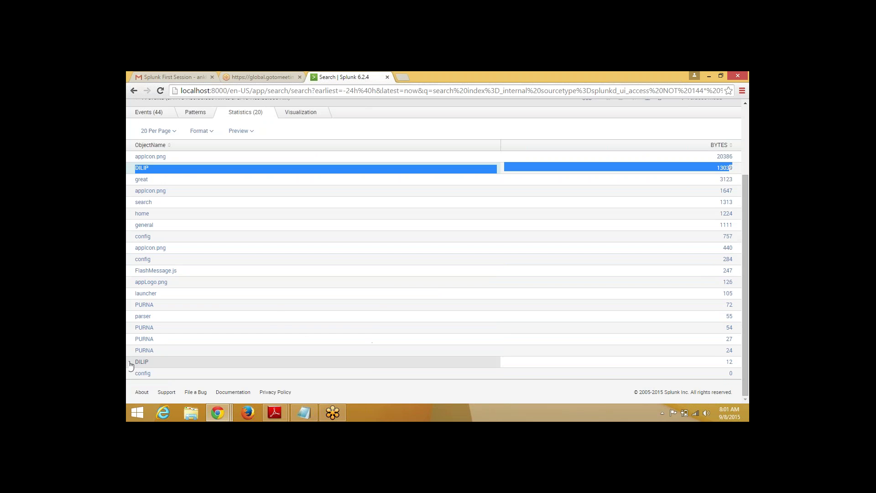
{"action": "left_click_drag", "start_coordinate": [131, 364], "coordinate": [740, 368]}
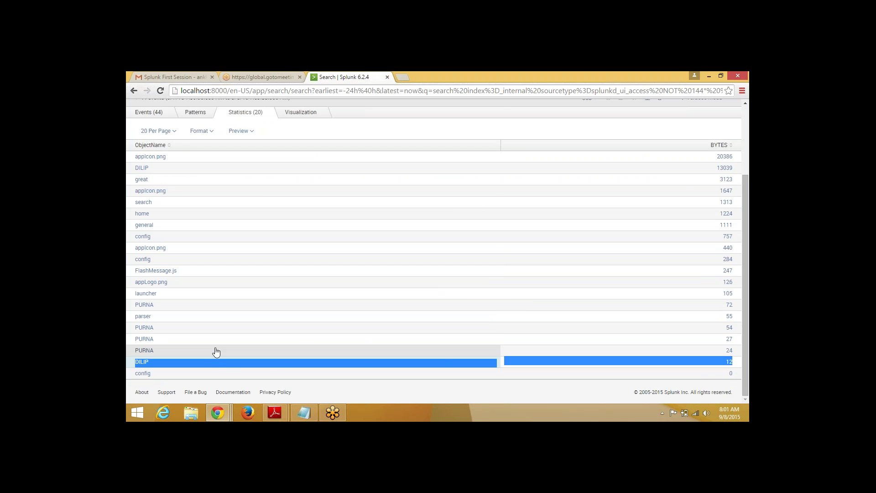
{"action": "scroll", "coordinate": [216, 351], "scroll_direction": "up", "scroll_amount": 2}
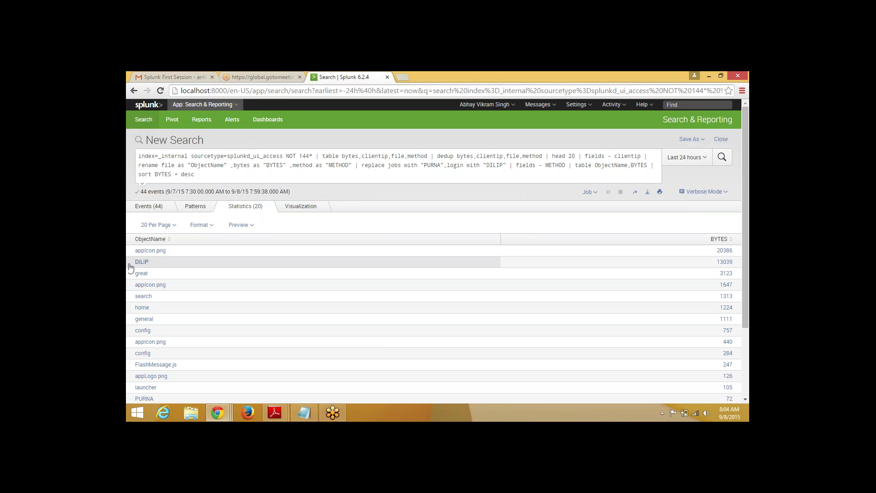
Examine the sorted table row by row from the largest BYTES value, including the repeated appIcon.png entries
{"action": "left_click_drag", "start_coordinate": [133, 250], "coordinate": [726, 252]}
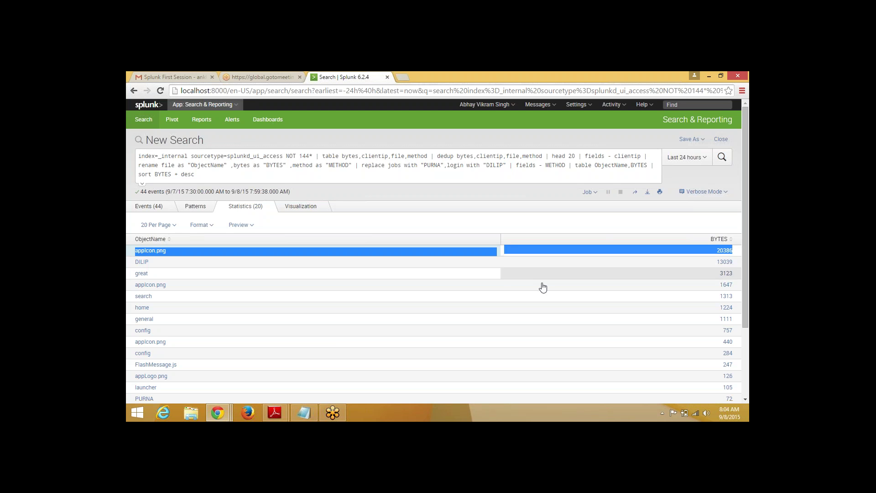
{"action": "left_click_drag", "start_coordinate": [131, 262], "coordinate": [740, 268]}
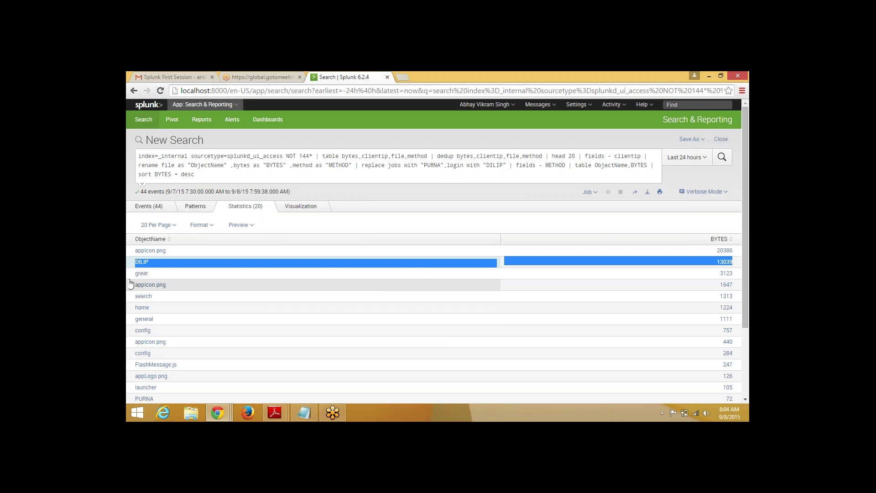
{"action": "left_click_drag", "start_coordinate": [133, 274], "coordinate": [685, 402]}
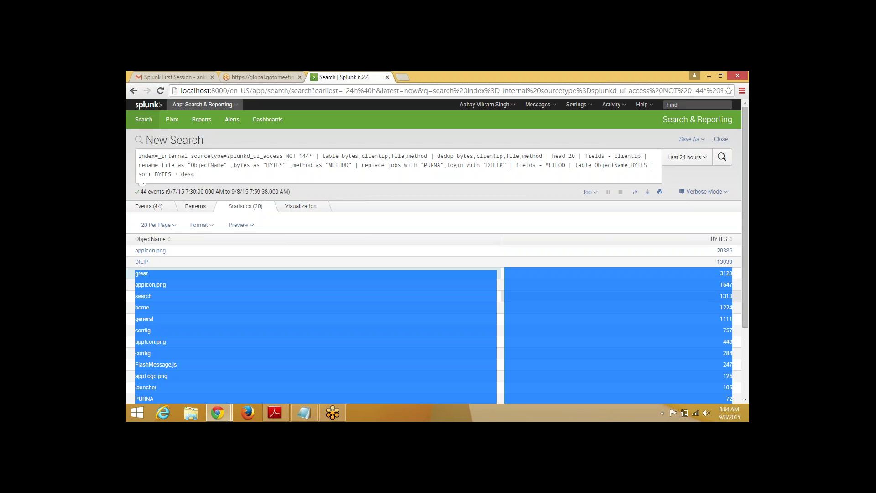
{"action": "left_click", "coordinate": [132, 286]}
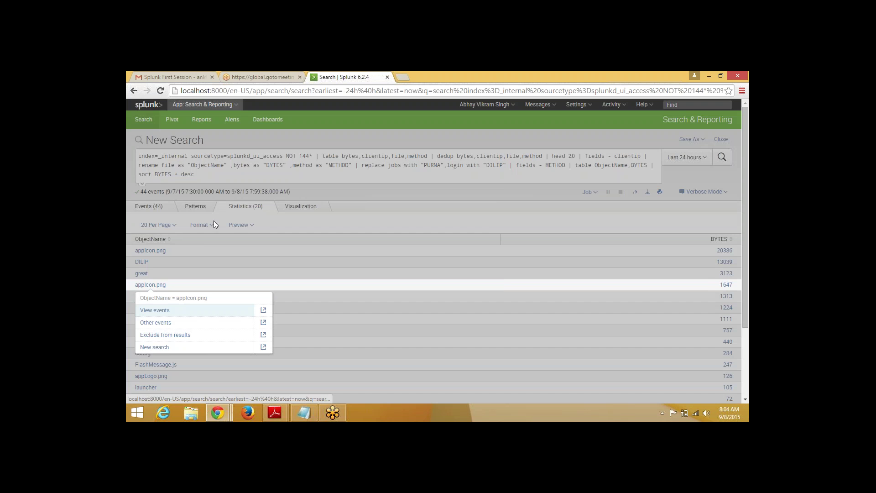
{"action": "left_click", "coordinate": [228, 191]}
{"action": "left_click_drag", "start_coordinate": [131, 286], "coordinate": [734, 292]}
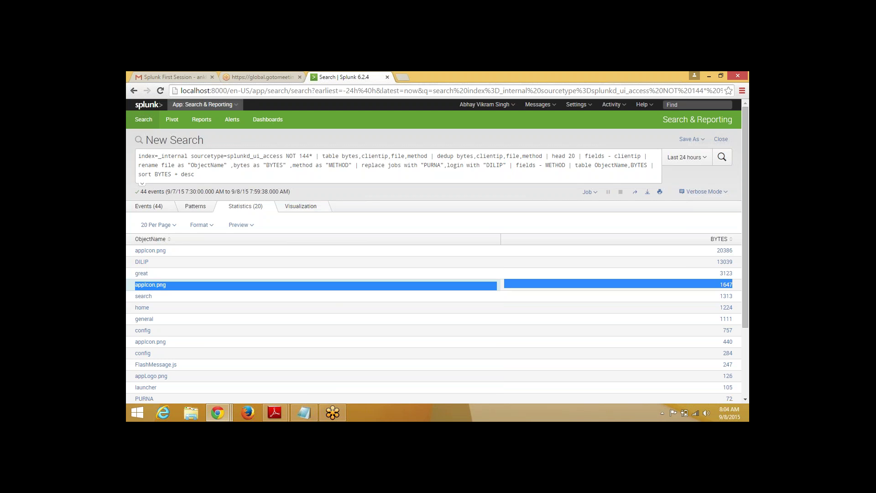
{"action": "left_click", "coordinate": [310, 200]}
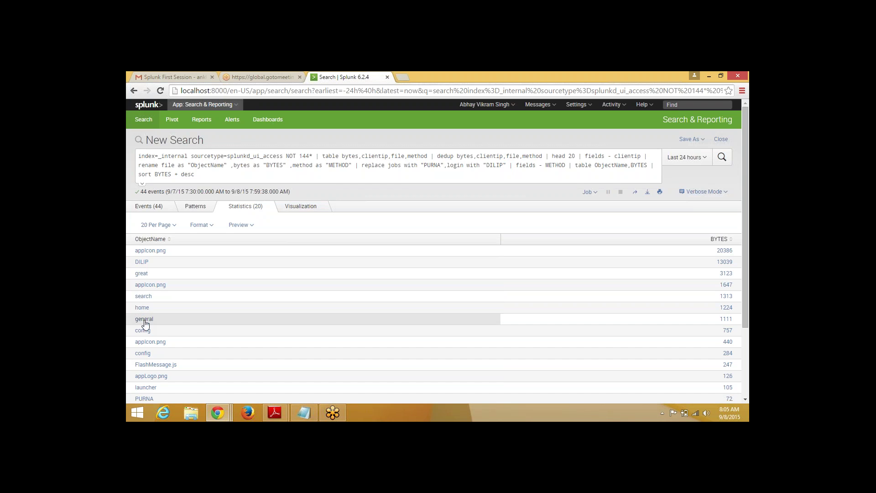
{"action": "scroll", "coordinate": [161, 331], "scroll_direction": "down", "scroll_amount": 2}
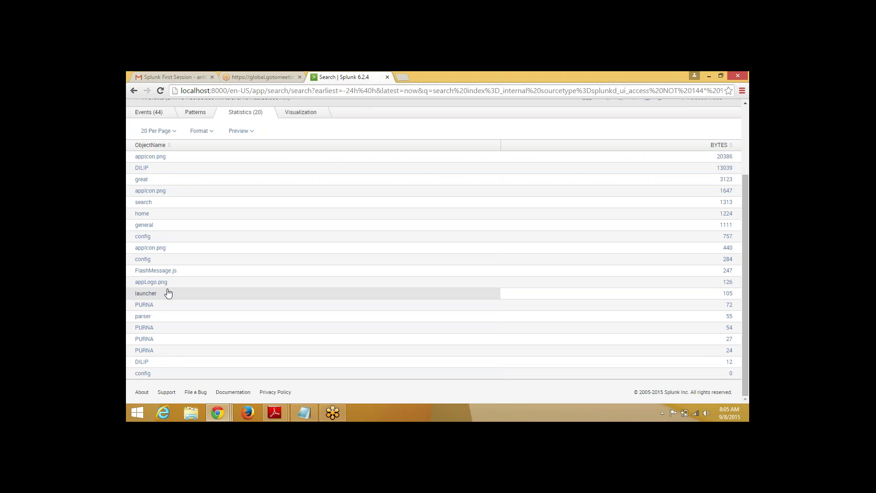
Compare the positions of the replaced jobs and login rows across the whole descending BYTES table
{"action": "scroll", "coordinate": [167, 293], "scroll_direction": "up", "scroll_amount": 2}
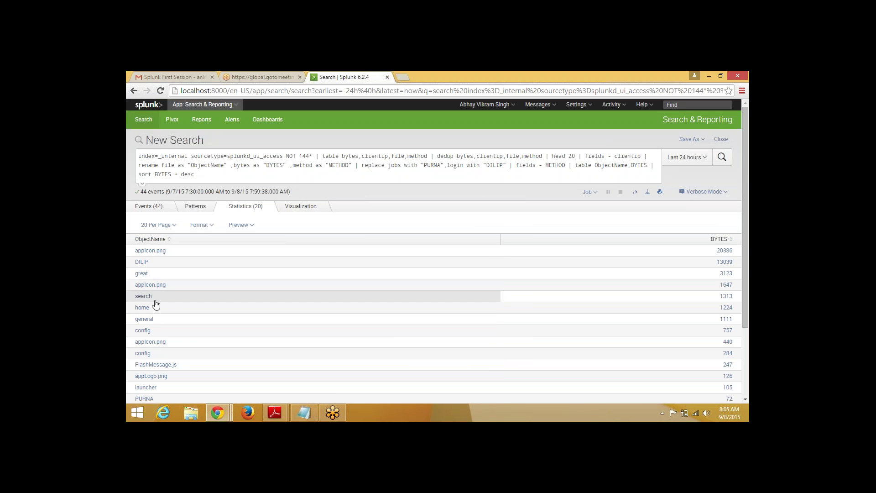
{"action": "scroll", "coordinate": [160, 340], "scroll_direction": "down", "scroll_amount": 2}
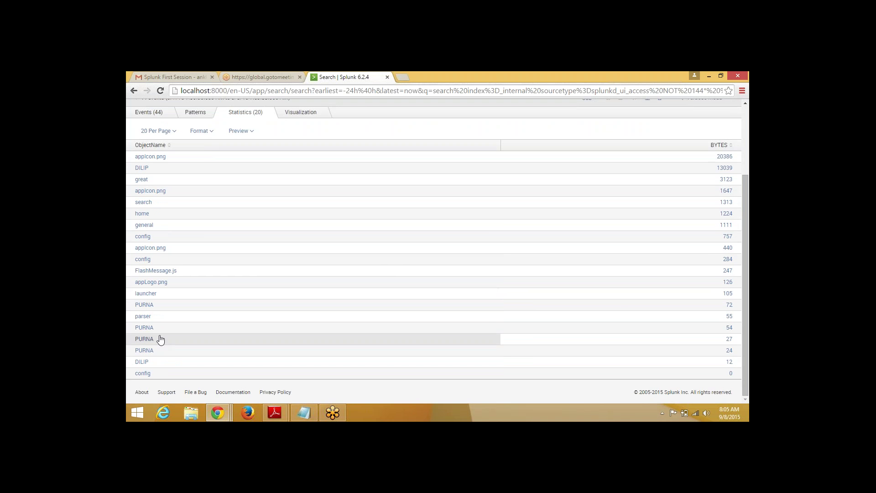
{"action": "scroll", "coordinate": [160, 340], "scroll_direction": "up", "scroll_amount": 1}
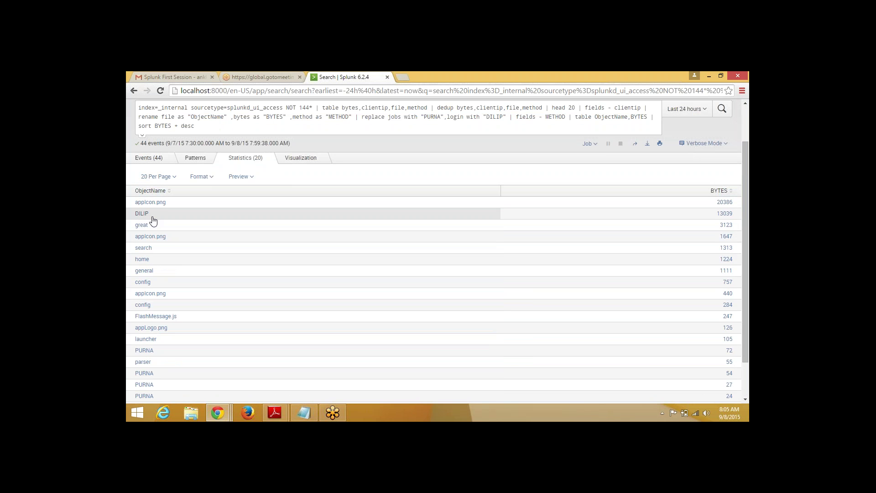
{"action": "scroll", "coordinate": [153, 222], "scroll_direction": "down", "scroll_amount": 2}
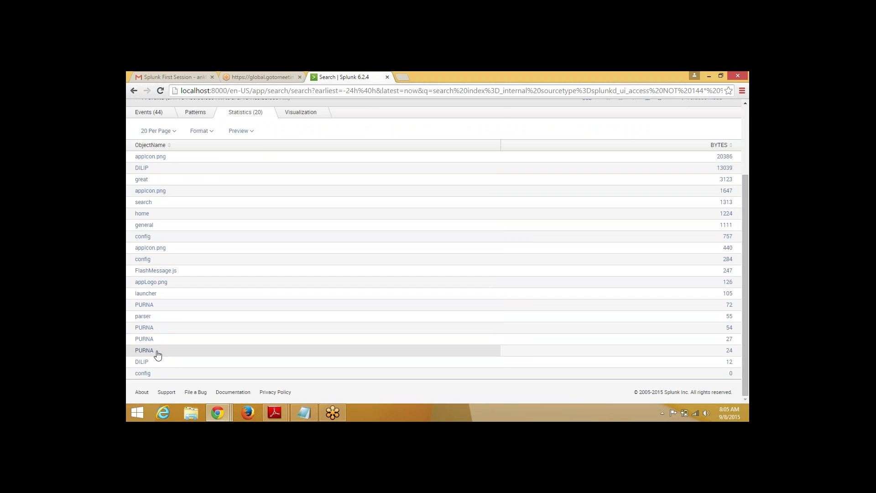
{"action": "scroll", "coordinate": [183, 282], "scroll_direction": "up", "scroll_amount": 3}
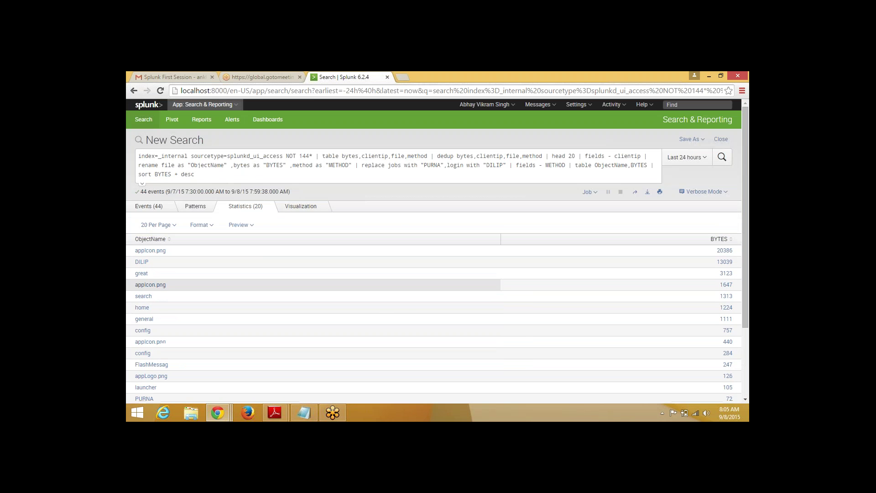
Append | search ObjectName!= followed by the replacement name for login to the query, and run the search
{"action": "left_click", "coordinate": [310, 181]}
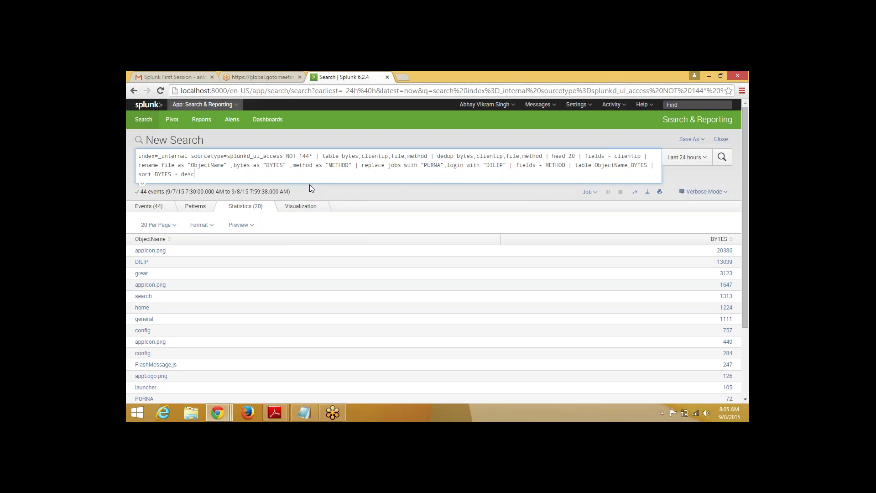
{"action": "type", "text": "| sear"}
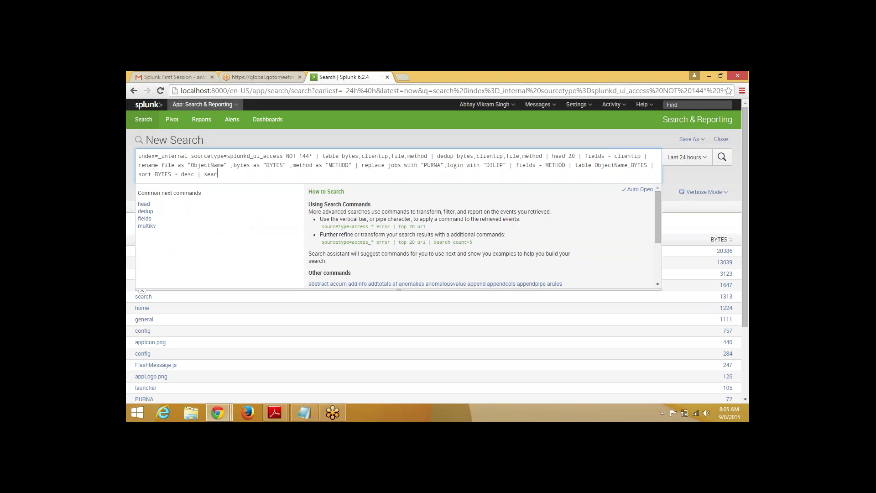
{"action": "type", "text": "ch"}
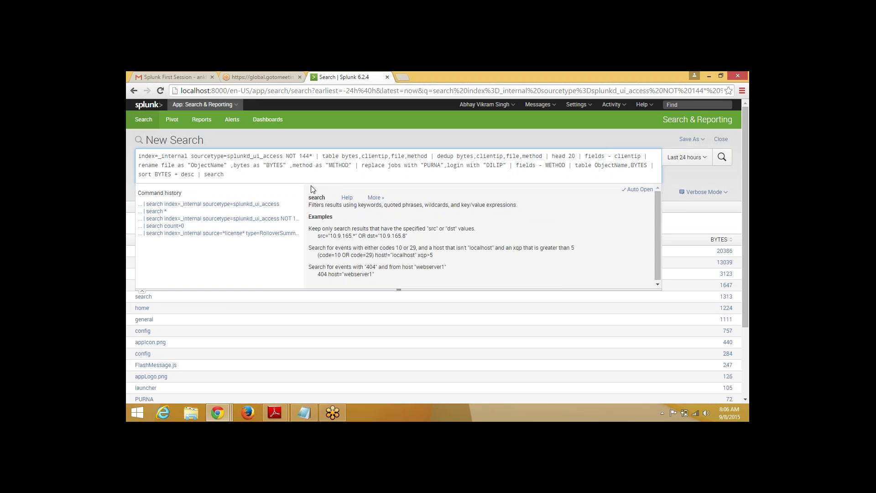
{"action": "left_click", "coordinate": [311, 146]}
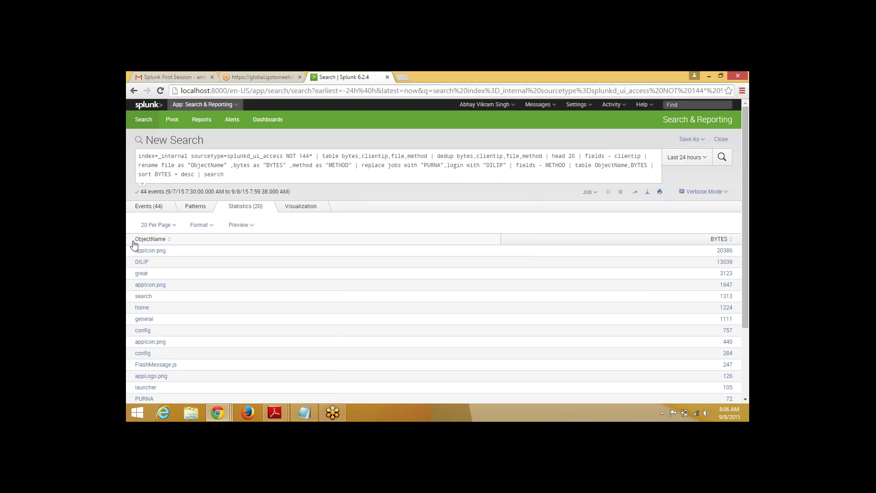
{"action": "left_click", "coordinate": [260, 176]}
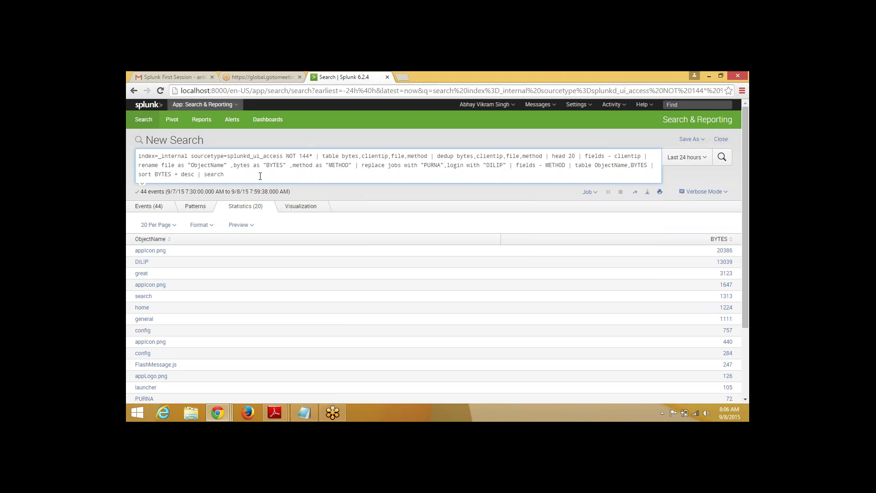
{"action": "type", "text": "ObjectName"}
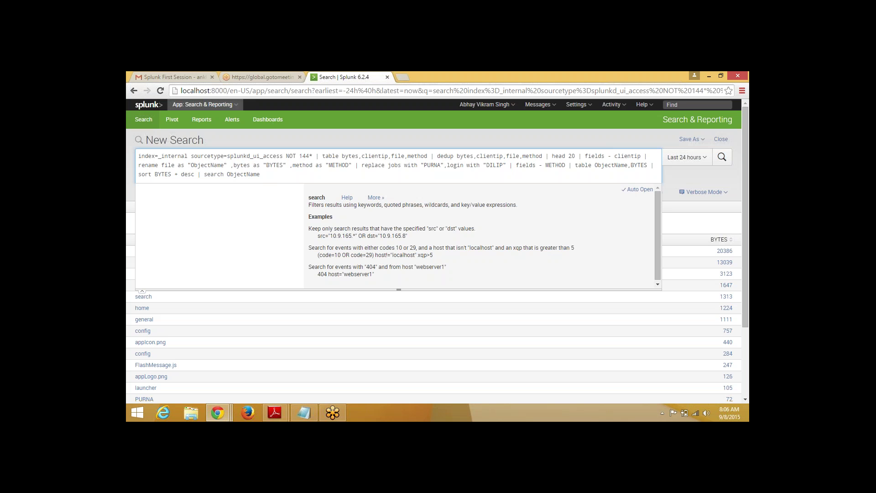
{"action": "type", "text": "!"}
{"action": "type", "text": "="}
{"action": "type", "text": "DE"}
{"action": "type", "text": "LIP"}
{"action": "key", "text": "Return"}
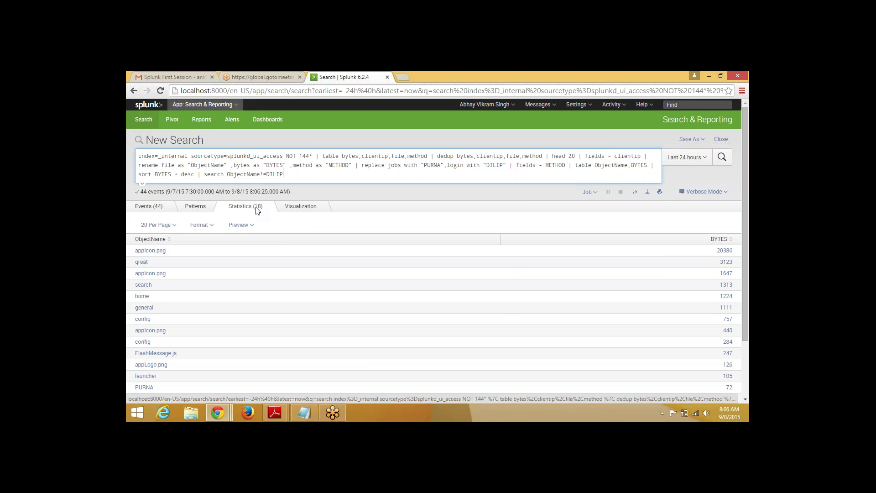
Check the filtered table from start to end against the ObjectName condition to verify which rows are excluded
{"action": "double_click", "coordinate": [250, 176]}
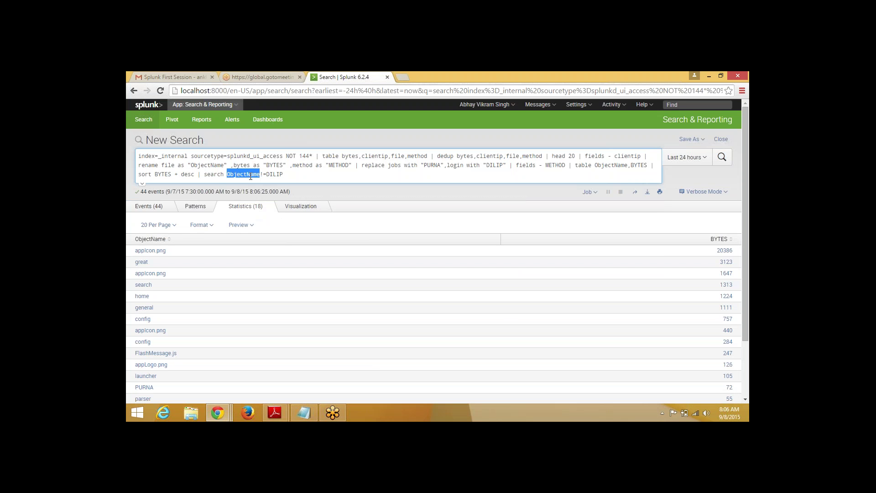
{"action": "left_click", "coordinate": [302, 176]}
{"action": "scroll", "coordinate": [244, 354], "scroll_direction": "down", "scroll_amount": 2}
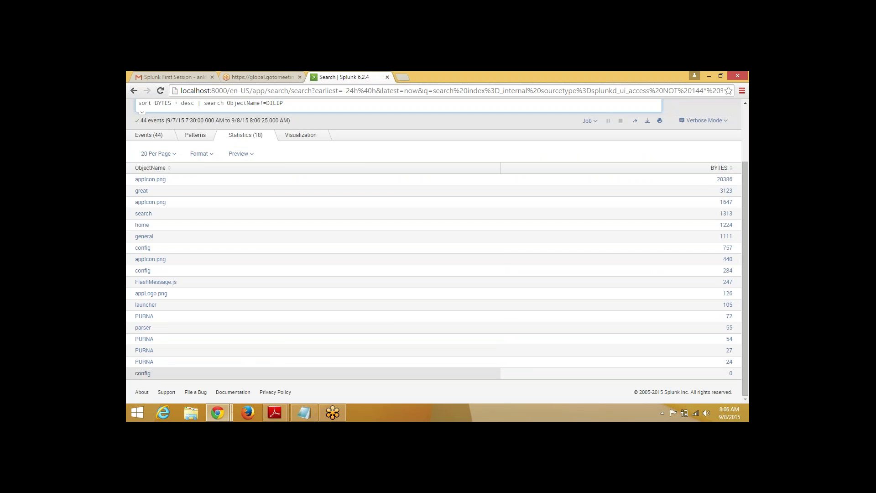
{"action": "scroll", "coordinate": [156, 256], "scroll_direction": "up", "scroll_amount": 2}
{"action": "scroll", "coordinate": [188, 364], "scroll_direction": "down", "scroll_amount": 2}
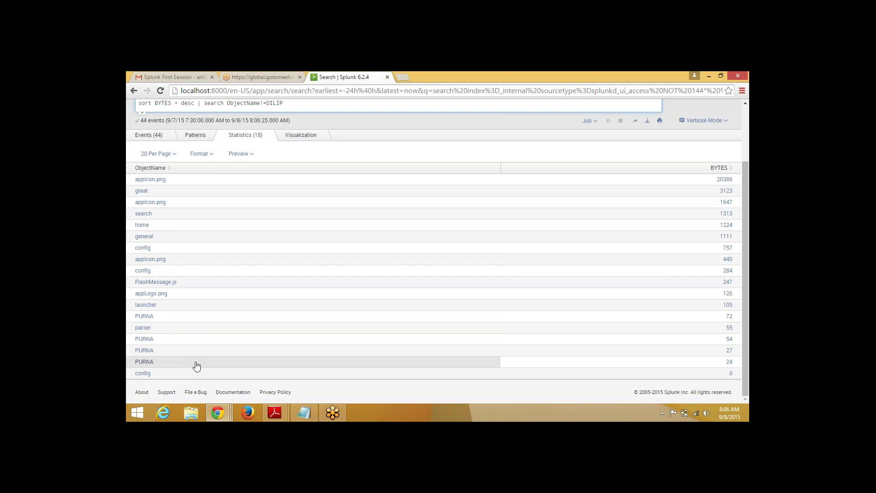
{"action": "scroll", "coordinate": [217, 345], "scroll_direction": "up", "scroll_amount": 2}
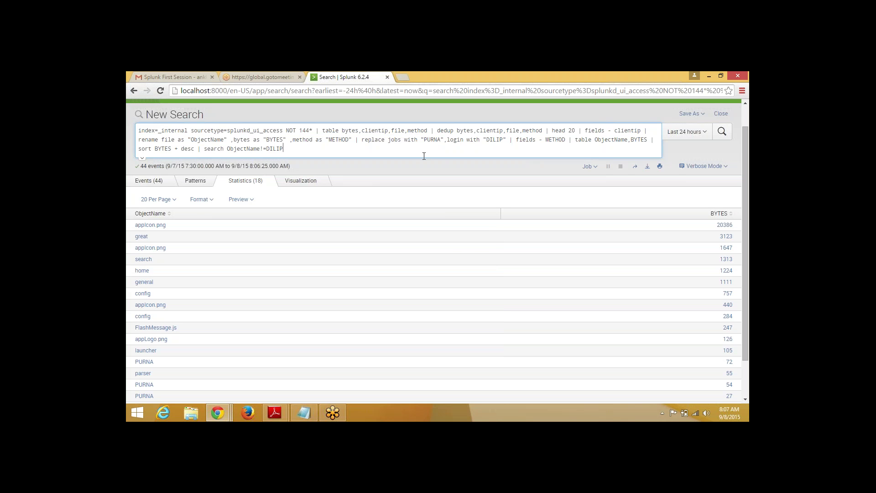
Review the table, dedup, head, fields, replace, rename and search commands in the query by highlighting them
{"action": "left_click_drag", "start_coordinate": [323, 131], "coordinate": [357, 136]}
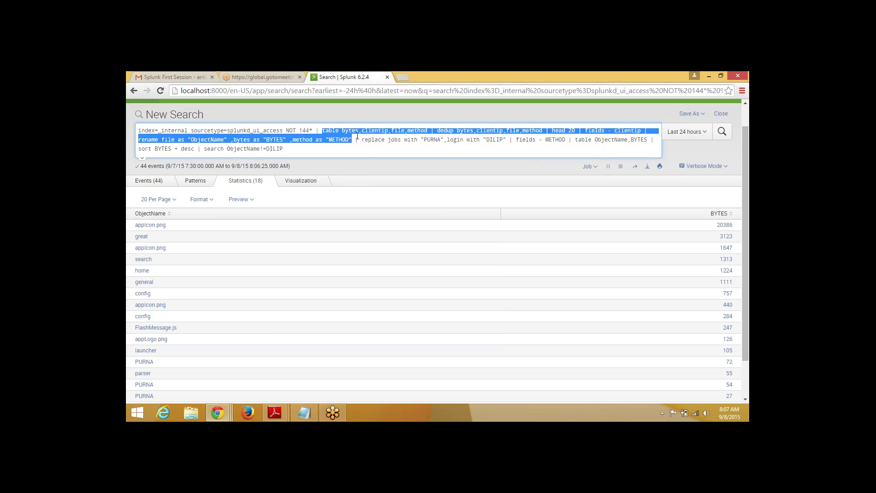
{"action": "double_click", "coordinate": [447, 131]}
{"action": "double_click", "coordinate": [556, 130]}
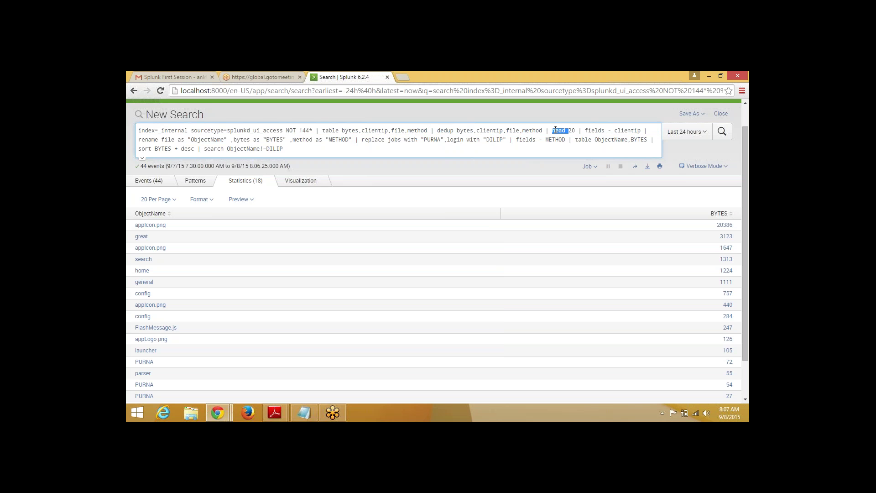
{"action": "double_click", "coordinate": [598, 130]}
{"action": "double_click", "coordinate": [371, 140]}
{"action": "double_click", "coordinate": [146, 140]}
{"action": "double_click", "coordinate": [214, 149]}
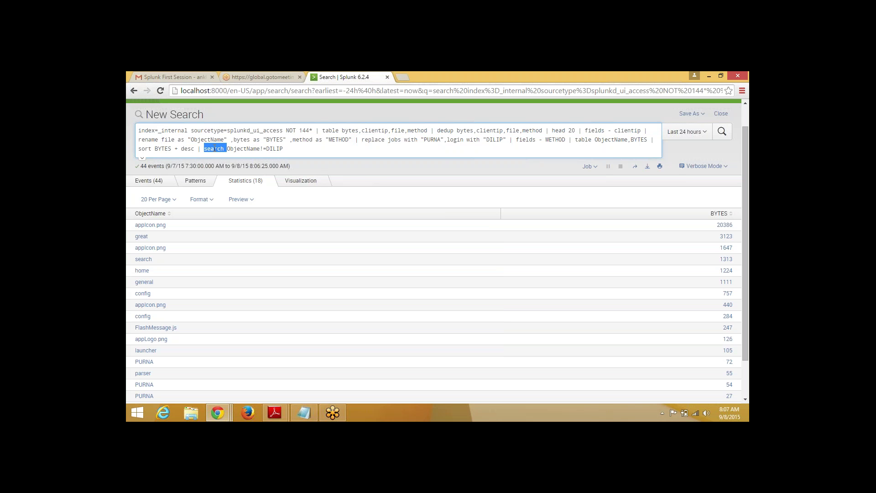
{"action": "left_click", "coordinate": [338, 152]}
Switch to the Admin Course - OL.txt notes in Notepad, look through the modules, and close the file with its changes saved
{"action": "key", "text": "alt+Tab"}
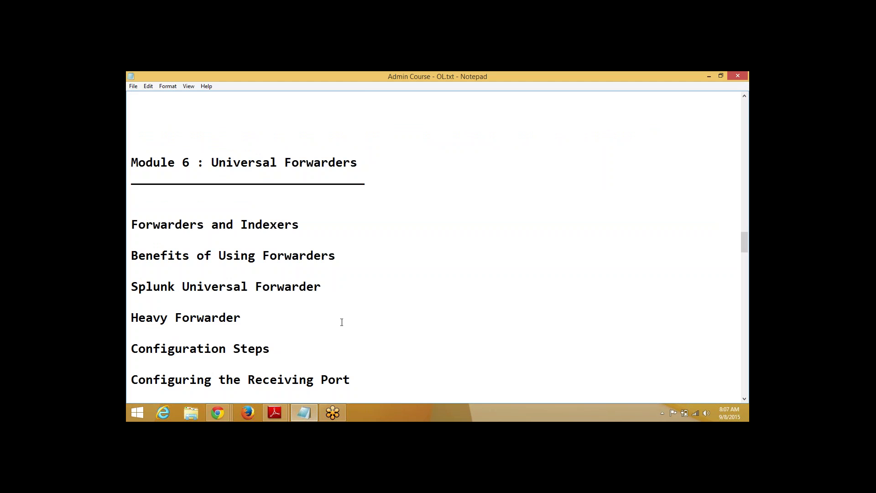
{"action": "scroll", "coordinate": [341, 322], "scroll_direction": "down", "scroll_amount": 5}
{"action": "scroll", "coordinate": [352, 289], "scroll_direction": "up", "scroll_amount": 20}
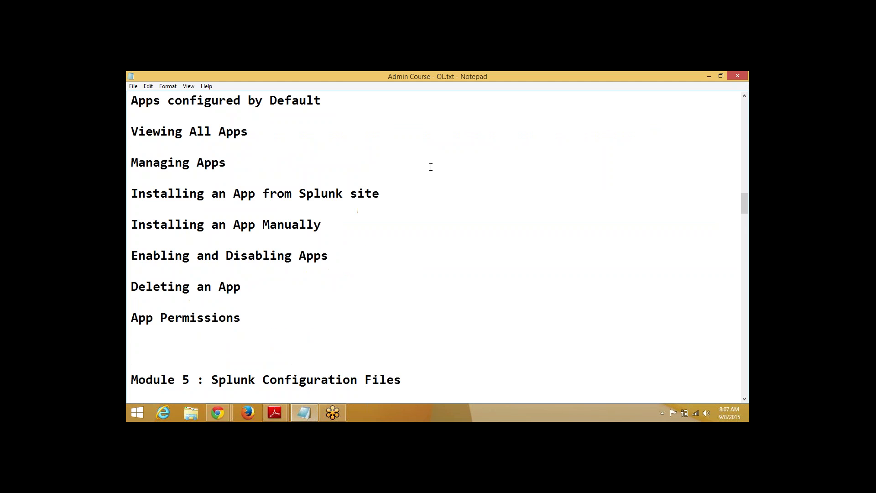
{"action": "left_click", "coordinate": [738, 78]}
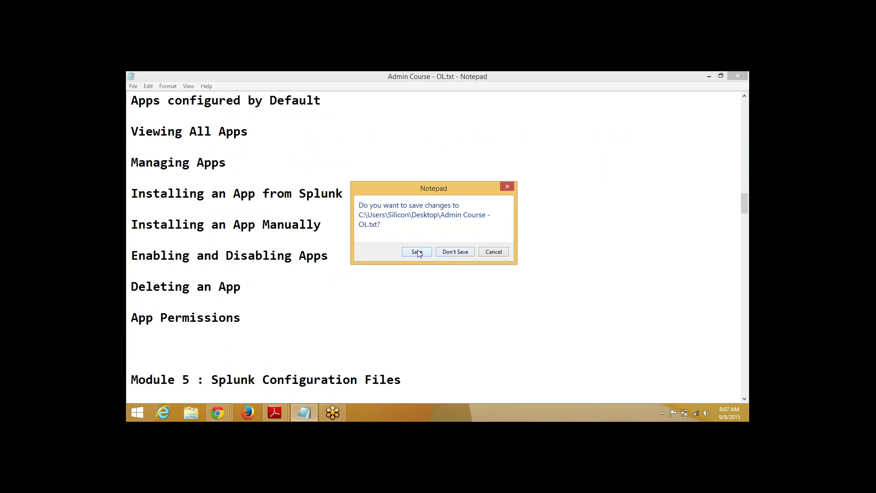
{"action": "left_click", "coordinate": [417, 252]}
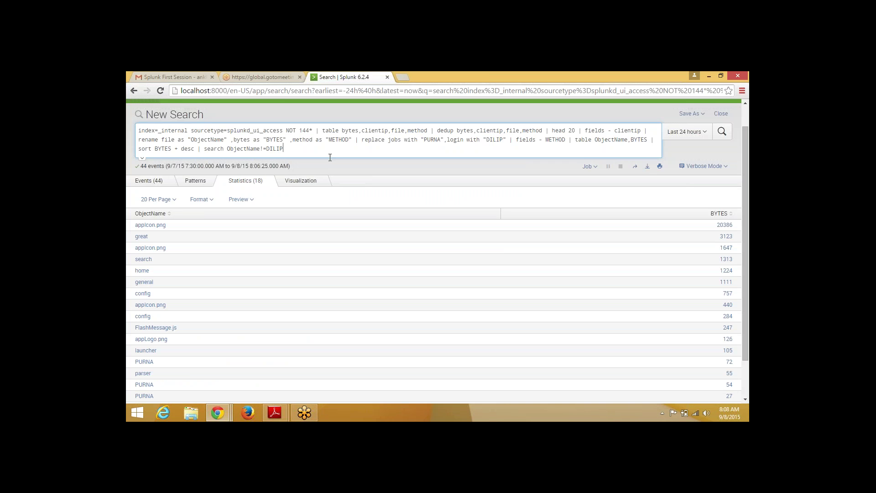
Open a new Notepad document and enter the heading "Reporting Commands :" followed by a blank line
{"action": "key", "text": "super+r"}
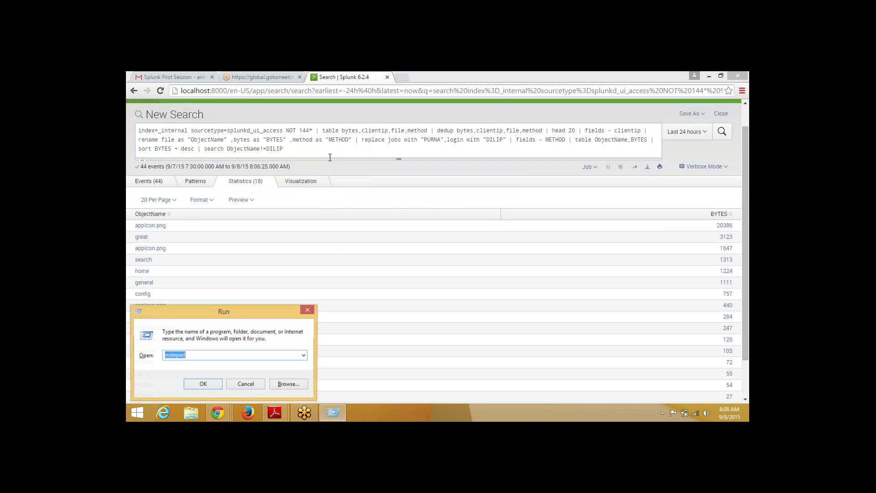
{"action": "type", "text": "notepad"}
{"action": "key", "text": "Return"}
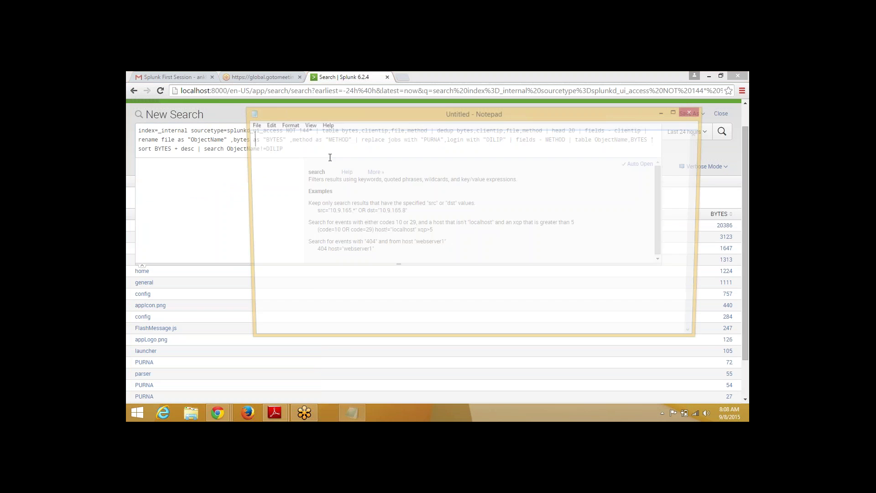
{"action": "type", "text": "Reporting Commands :"}
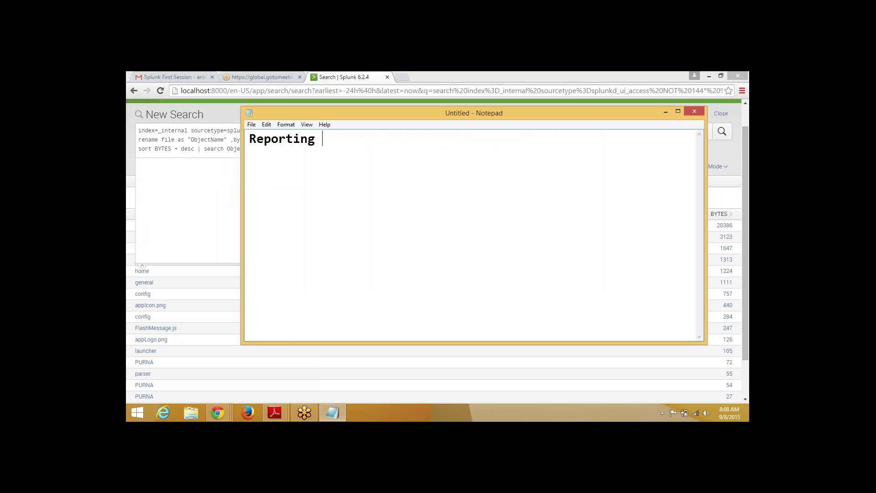
{"action": "key", "text": "Return"}
{"action": "key", "text": "Return"}
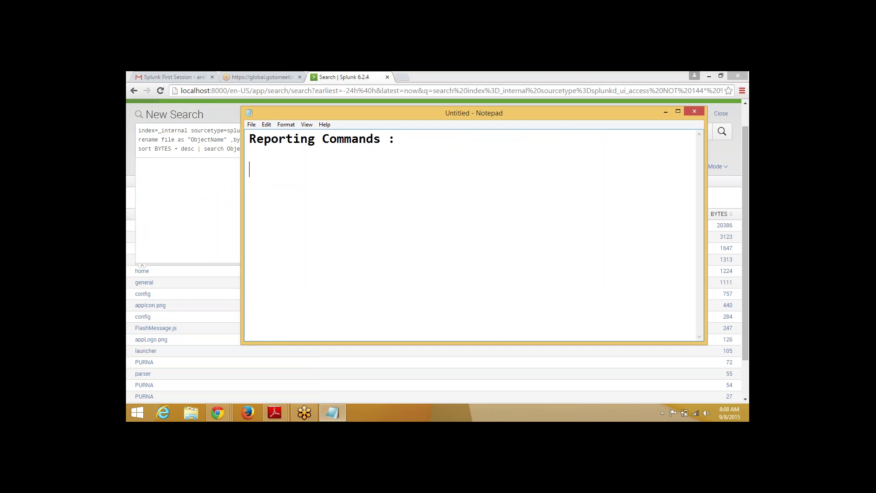
List "1. top" and "2. rare" under the heading, with a blank line after each entry
{"action": "type", "text": "1. Top"}
{"action": "key", "text": "BackSpace"}
{"action": "key", "text": "BackSpace"}
{"action": "key", "text": "BackSpace"}
{"action": "type", "text": "top"}
{"action": "key", "text": "Return"}
{"action": "key", "text": "Return"}
{"action": "type", "text": "2. rare"}
{"action": "key", "text": "Return"}
{"action": "key", "text": "Return"}
Add "3. stats" and "4. chart" to the list of reporting commands, separated by a blank line
{"action": "type", "text": "3. "}
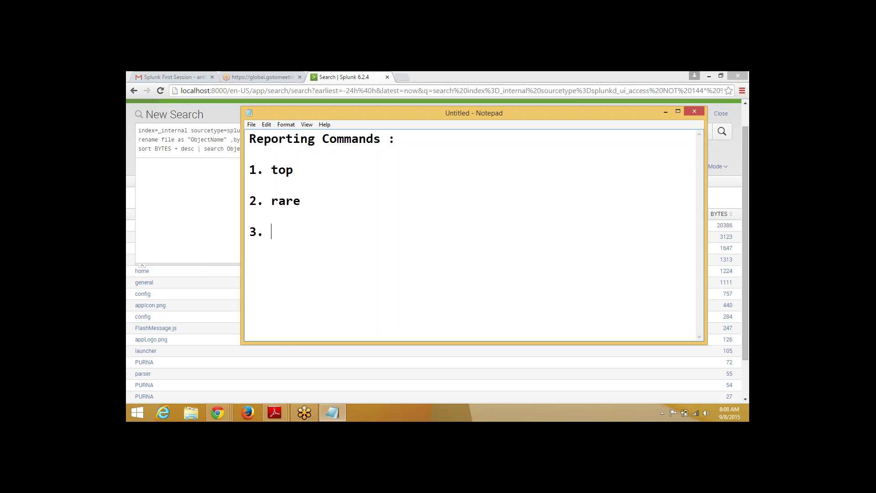
{"action": "type", "text": "stats"}
{"action": "key", "text": "Return"}
{"action": "key", "text": "Return"}
{"action": "type", "text": "4. chart"}
{"action": "key", "text": "Return"}
{"action": "key", "text": "Return"}
Add "5. timechart" as the next list entry, keeping a single blank line between it and chart
{"action": "type", "text": "5."}
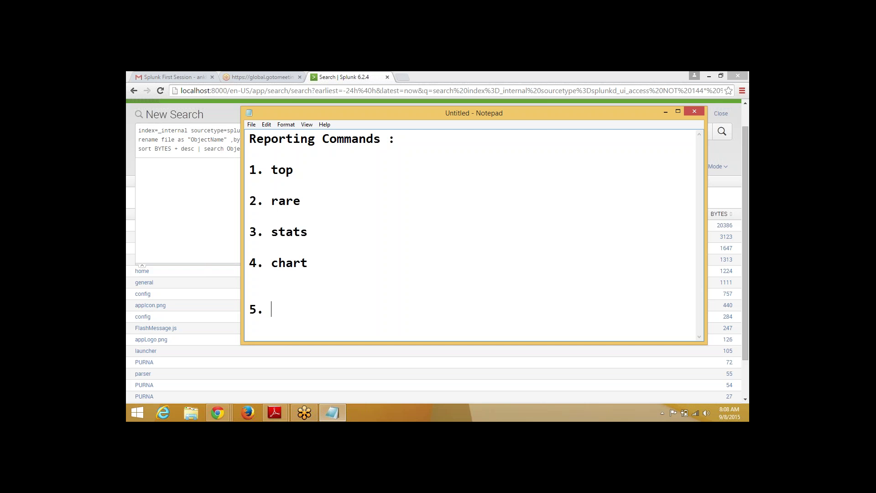
{"action": "key", "text": "BackSpace"}
{"action": "key", "text": "BackSpace"}
{"action": "key", "text": "BackSpace"}
{"action": "key", "text": "BackSpace"}
{"action": "type", "text": "5. timechart"}
{"action": "key", "text": "Return"}
{"action": "key", "text": "Return"}
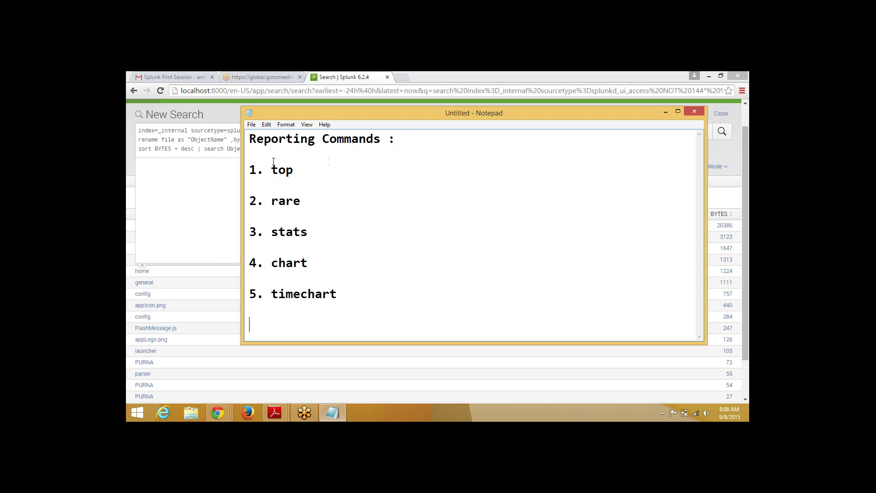
Switch back to Splunk, cut the query down to index=_internal sourcetype=splunkd_ui_access, run it and look through the field list
{"action": "double_click", "coordinate": [281, 170]}
{"action": "left_click", "coordinate": [231, 202]}
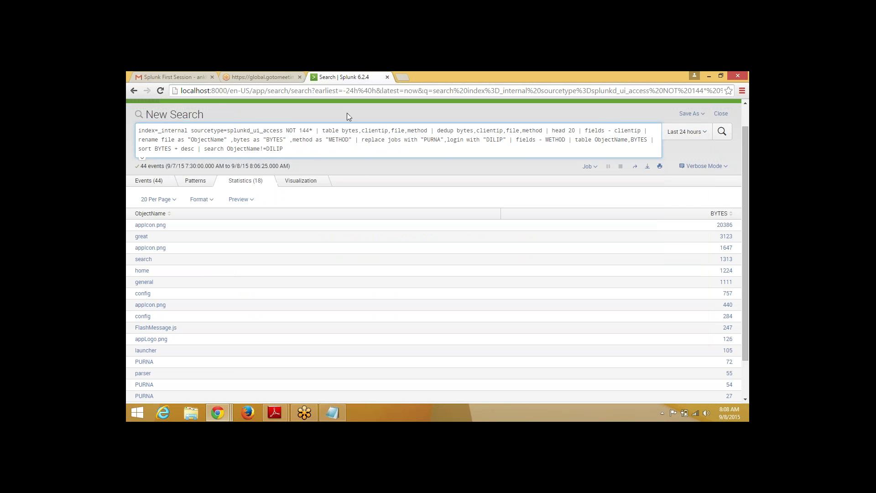
{"action": "left_click", "coordinate": [341, 150]}
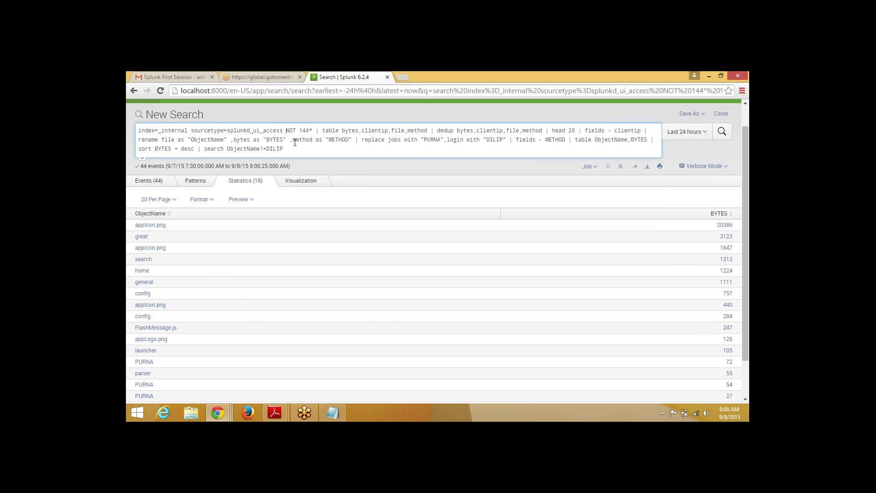
{"action": "left_click", "coordinate": [309, 154], "text": "shift"}
{"action": "key", "text": "BackSpace"}
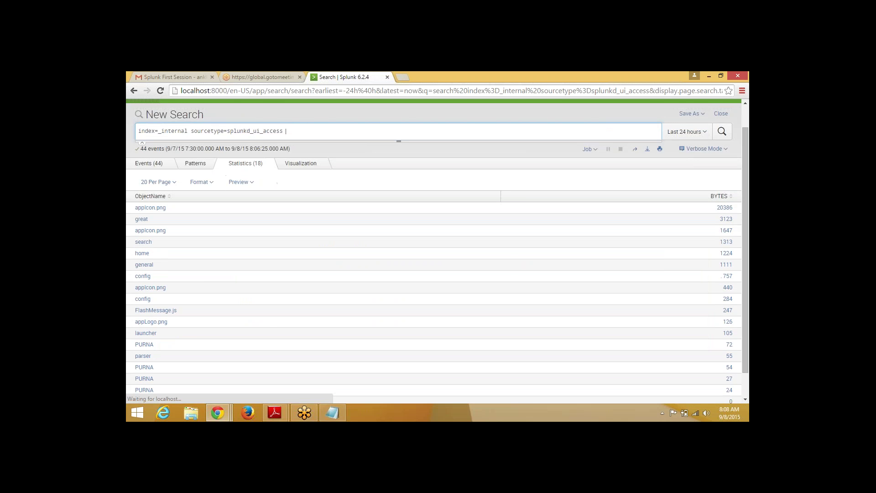
{"action": "key", "text": "Return"}
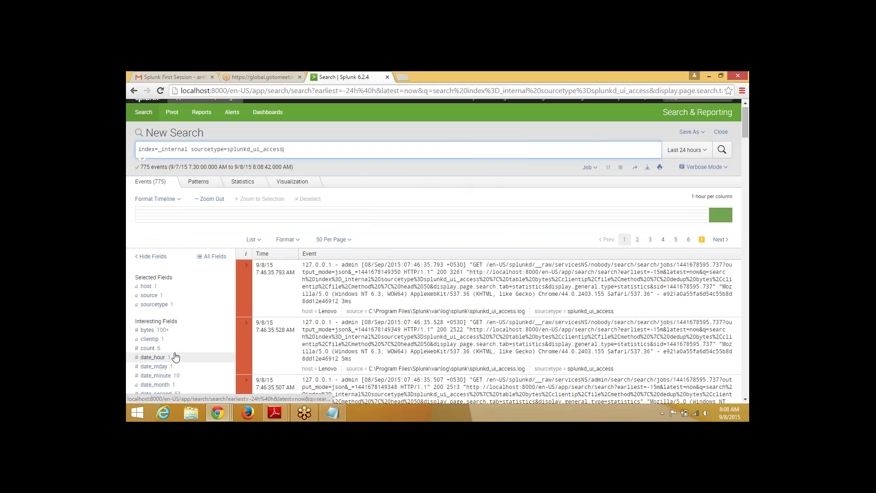
{"action": "scroll", "coordinate": [177, 358], "scroll_direction": "down", "scroll_amount": 2}
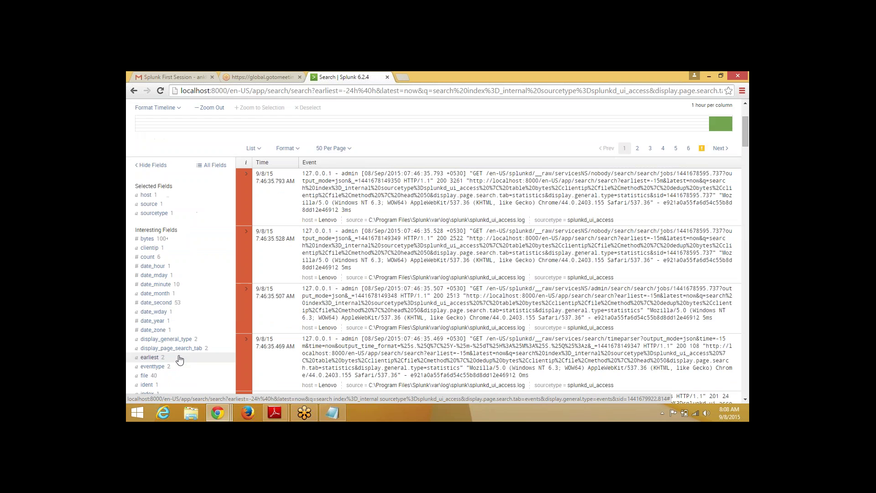
Look at the value summary of the file field in the interesting fields list
{"action": "scroll", "coordinate": [178, 359], "scroll_direction": "down", "scroll_amount": 2}
{"action": "left_click", "coordinate": [171, 287]}
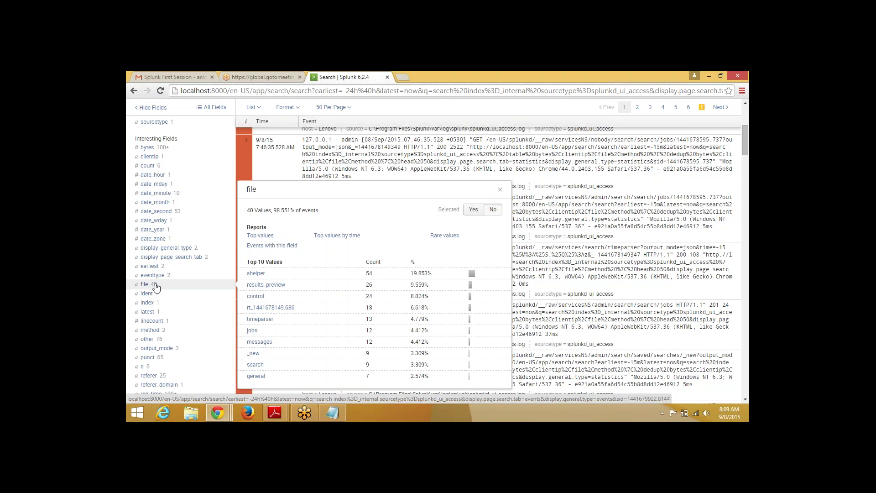
{"action": "scroll", "coordinate": [392, 304], "scroll_direction": "up", "scroll_amount": 5}
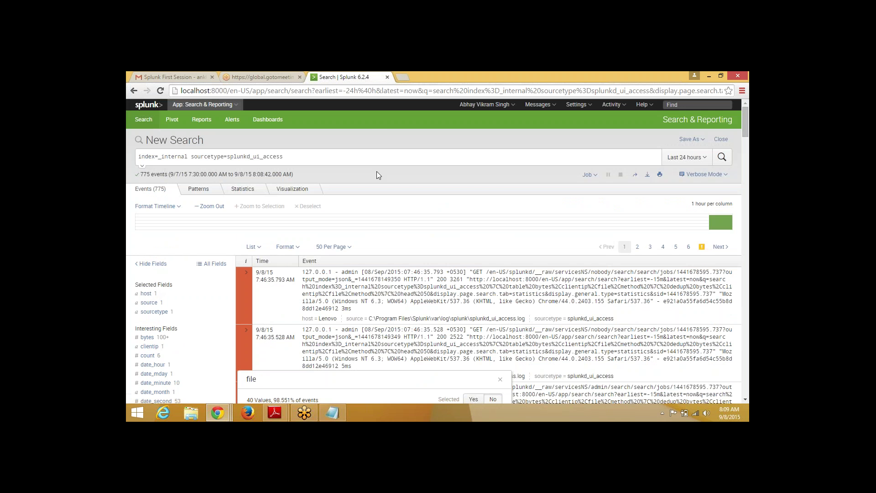
Append "| top file" to the index=_internal sourcetype=splunkd_ui_access query and run the search
{"action": "left_click", "coordinate": [371, 158]}
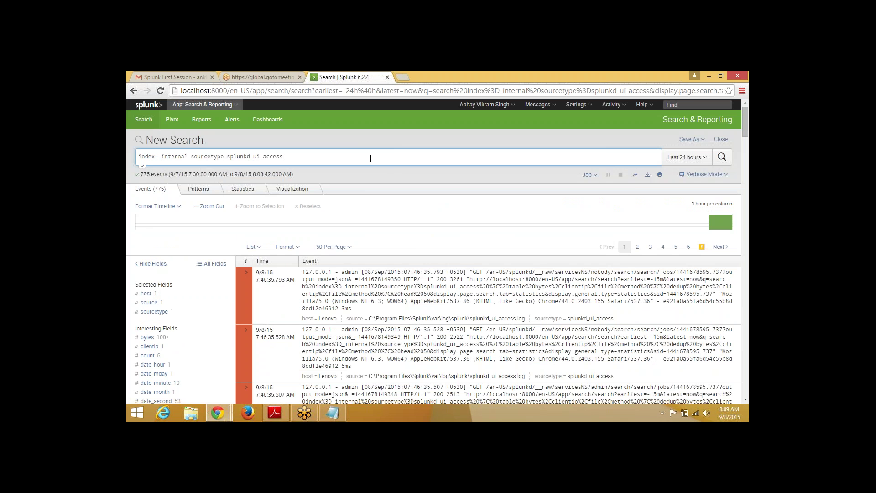
{"action": "type", "text": "| t"}
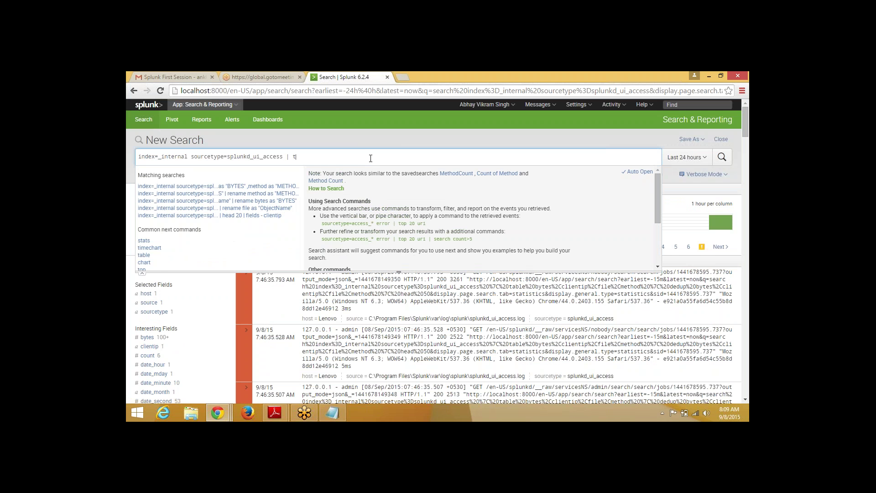
{"action": "type", "text": "op file"}
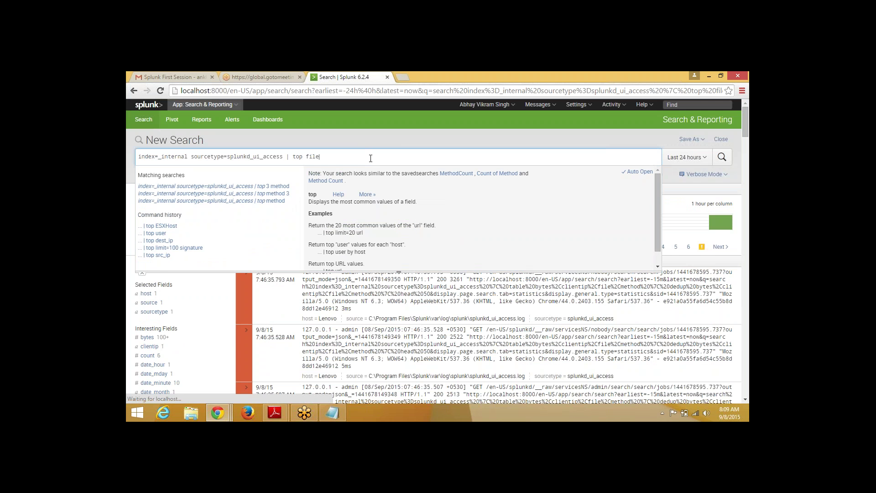
{"action": "key", "text": "Return"}
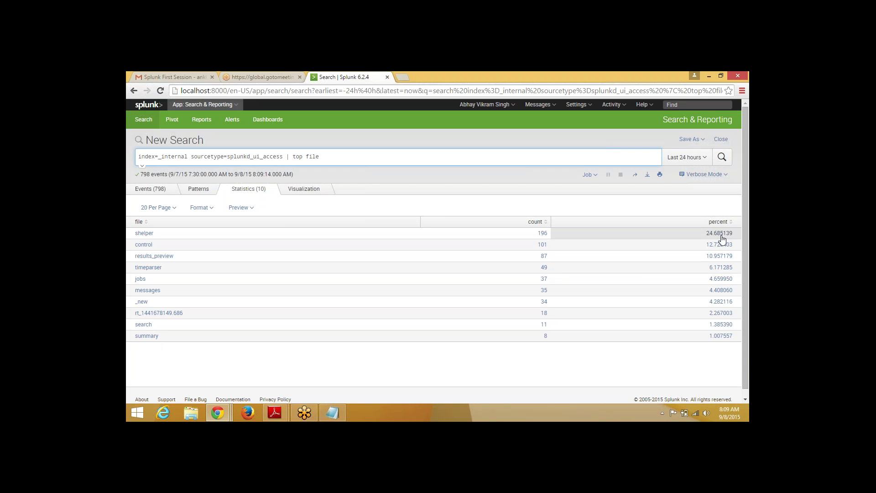
Limit the top command to 4 values so it reads "top 4 file", and run the search
{"action": "double_click", "coordinate": [298, 156]}
{"action": "left_click", "coordinate": [305, 144]}
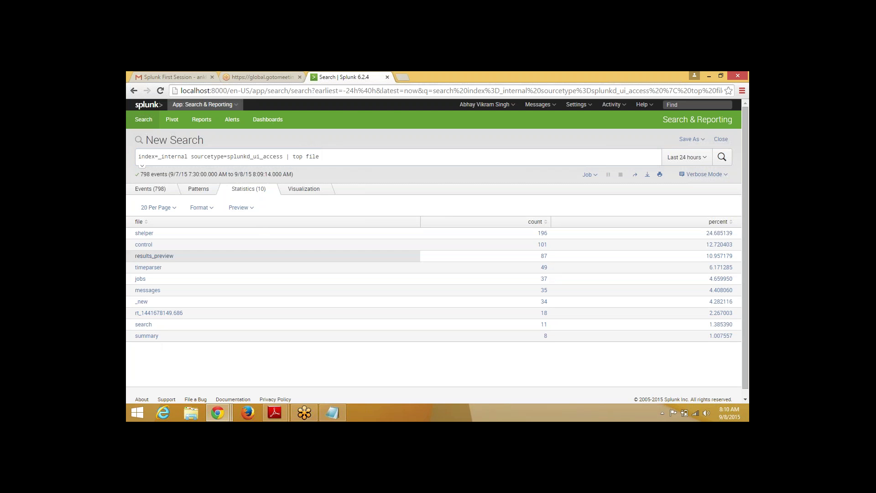
{"action": "left_click", "coordinate": [306, 156]}
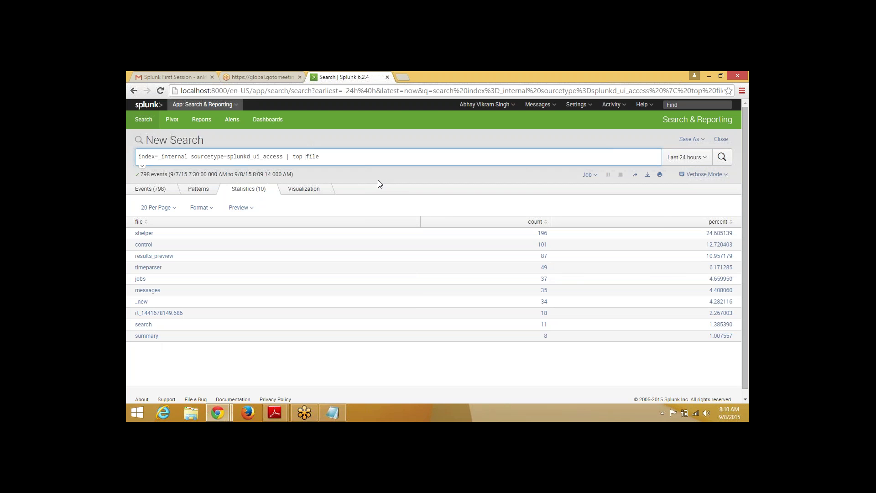
{"action": "type", "text": "4"}
{"action": "key", "text": "Return"}
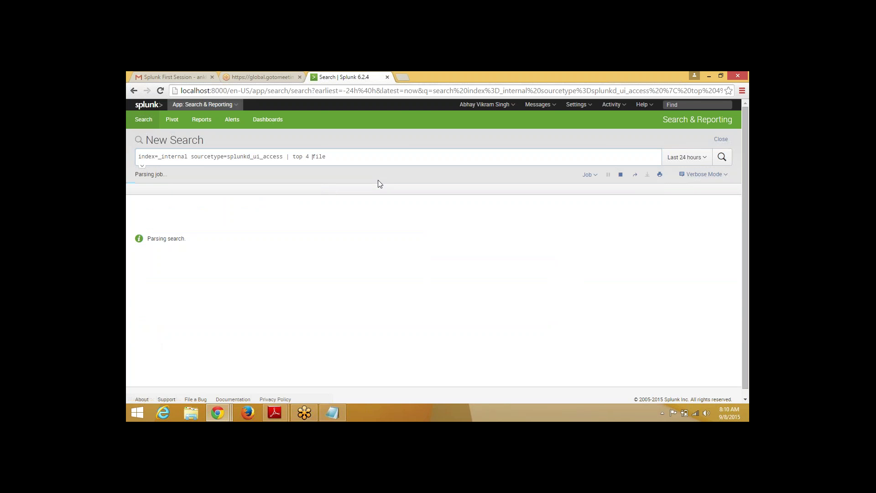
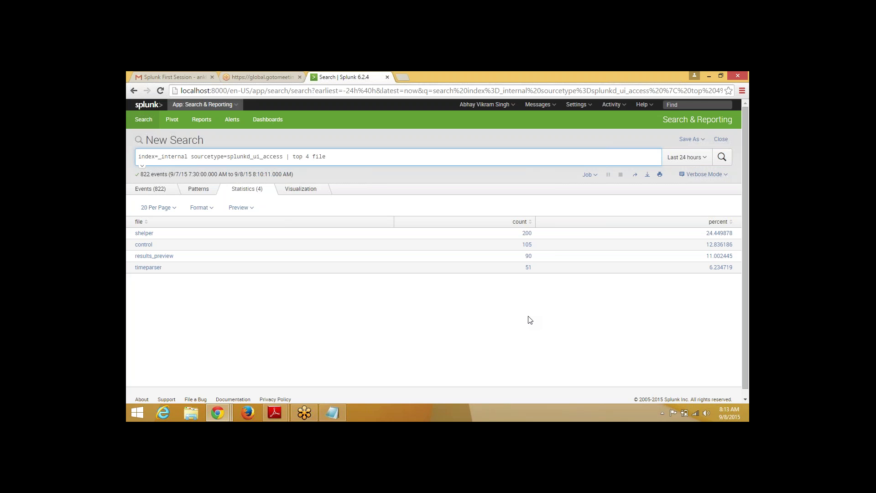
Try running the top 4 command on count instead of file
{"action": "key", "text": "ctrl+BackSpace"}
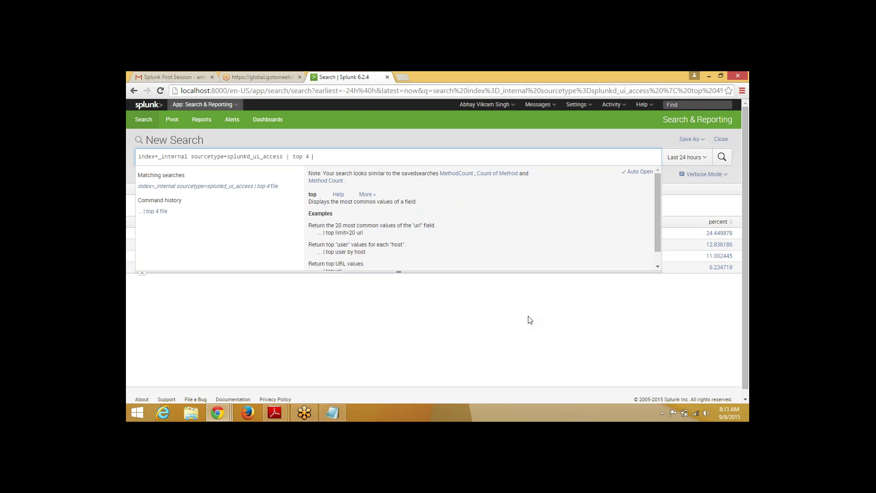
{"action": "type", "text": "count"}
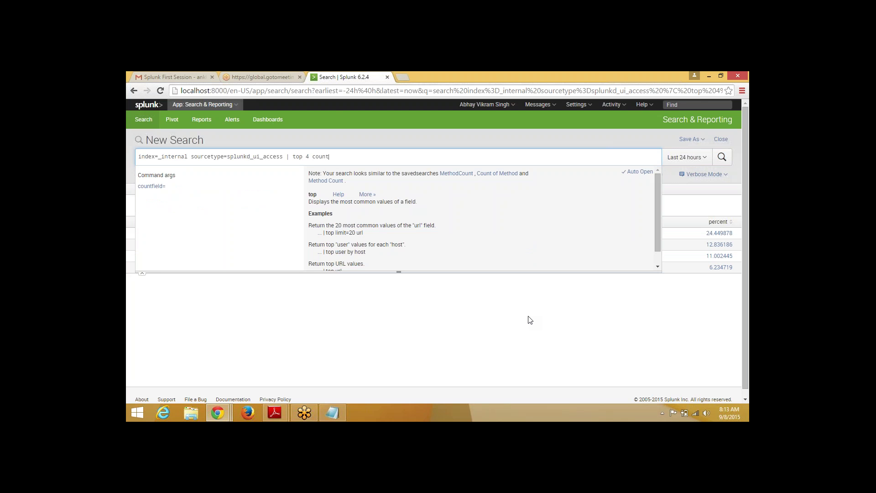
{"action": "key", "text": "Return"}
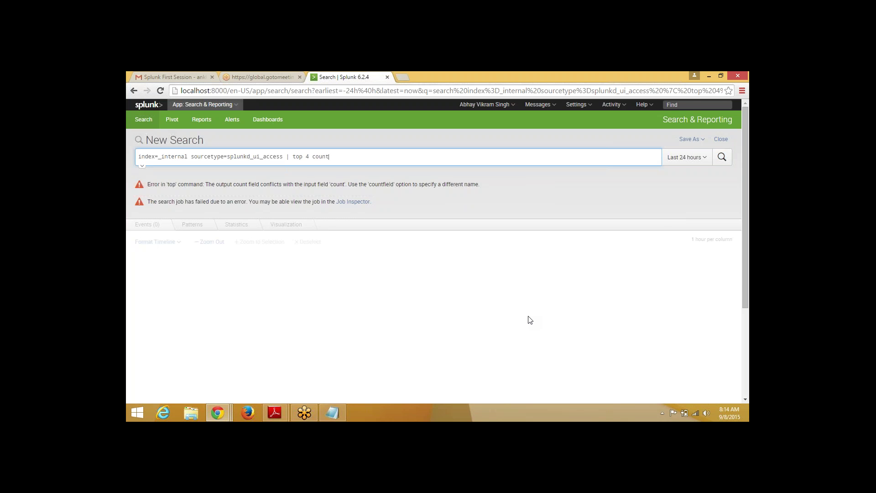
Put file back in place of count in the top 4 command and rerun the search
{"action": "key", "text": "BackSpace"}
{"action": "key", "text": "BackSpace"}
{"action": "key", "text": "BackSpace"}
{"action": "key", "text": "BackSpace"}
{"action": "key", "text": "BackSpace"}
{"action": "type", "text": "file"}
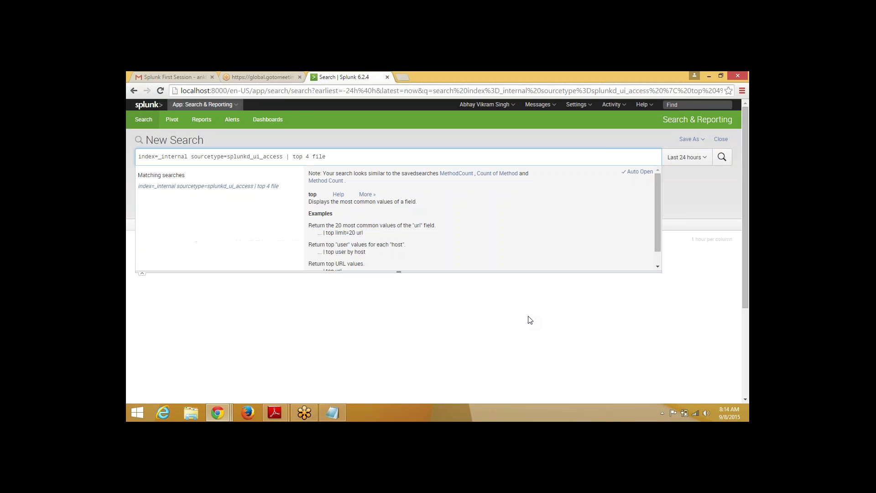
{"action": "key", "text": "Return"}
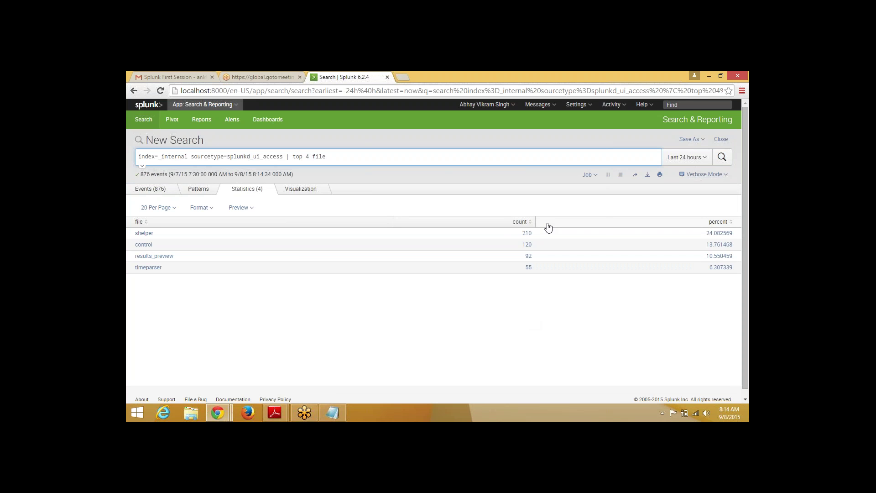
Examine the count and percent columns in relation to the top command and the file field in the query
{"action": "left_click_drag", "start_coordinate": [512, 226], "coordinate": [725, 226]}
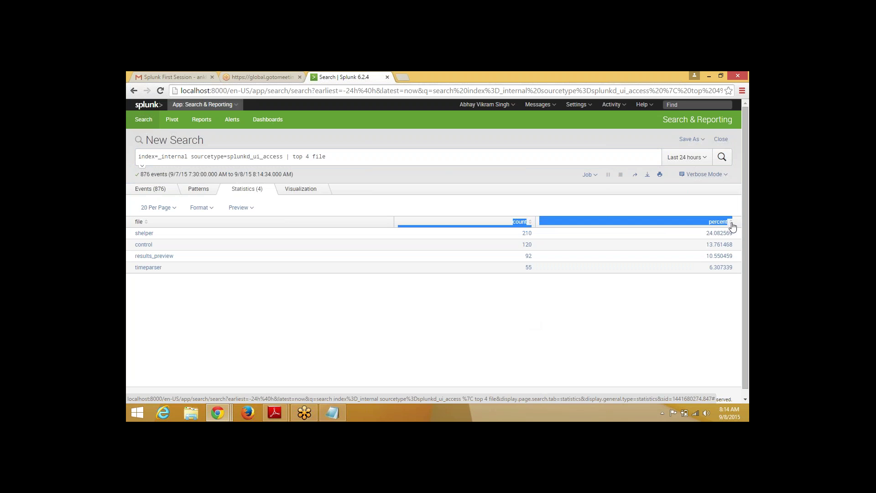
{"action": "left_click", "coordinate": [649, 209]}
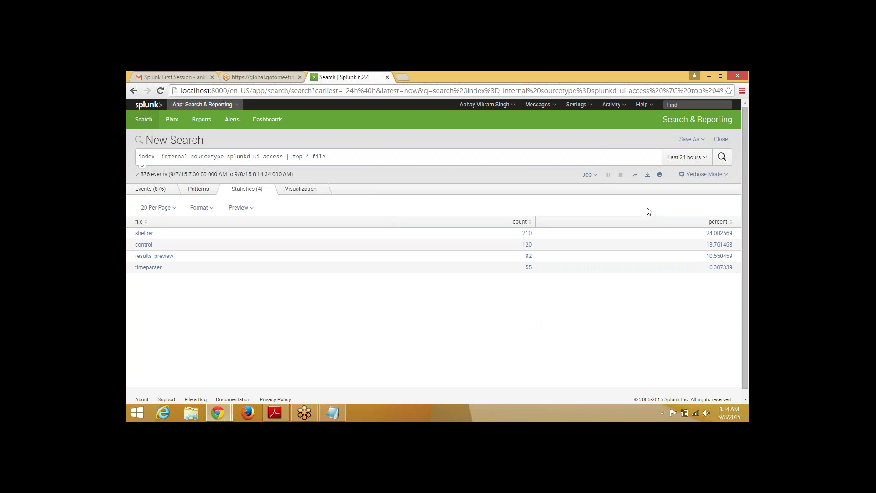
{"action": "double_click", "coordinate": [297, 157]}
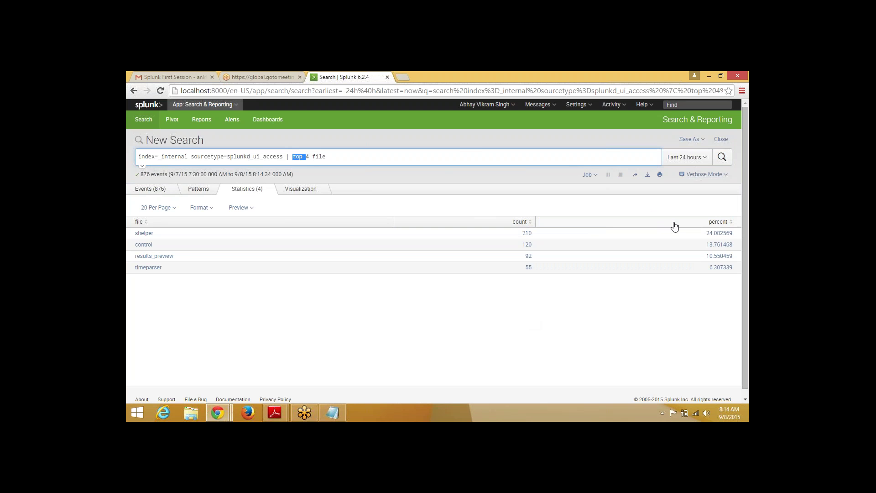
{"action": "left_click", "coordinate": [470, 143]}
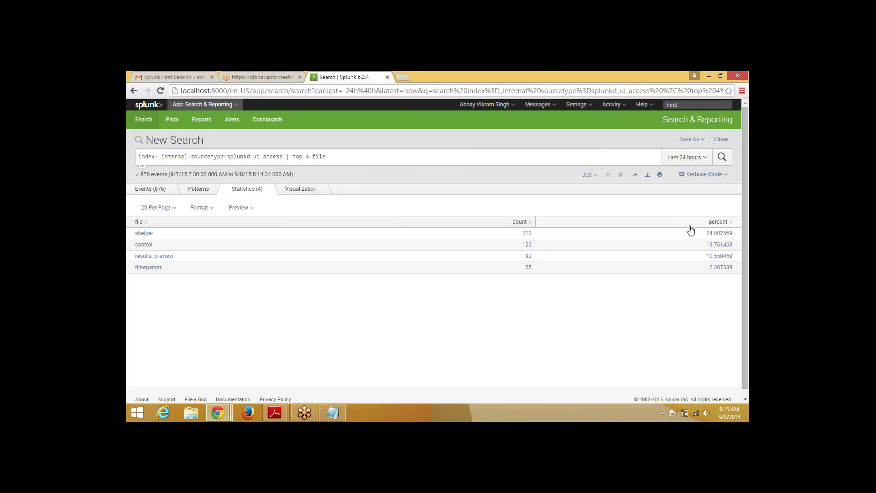
{"action": "double_click", "coordinate": [297, 156]}
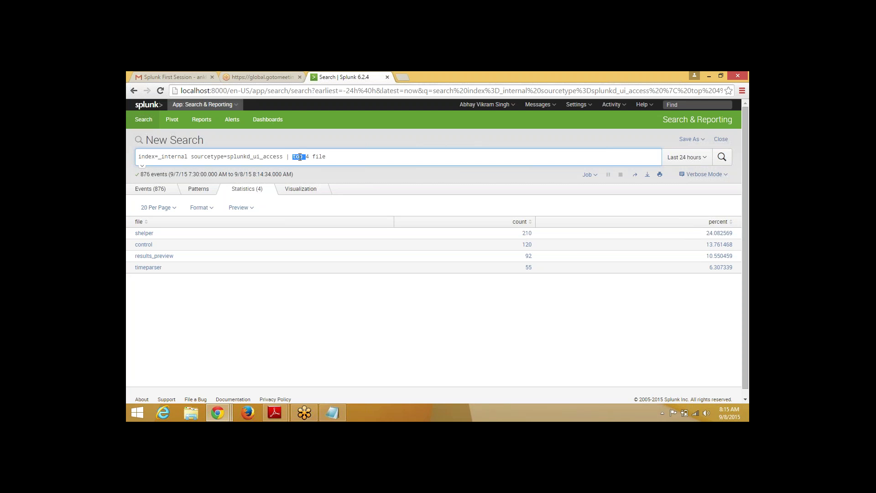
{"action": "double_click", "coordinate": [322, 156]}
{"action": "left_click", "coordinate": [355, 139]}
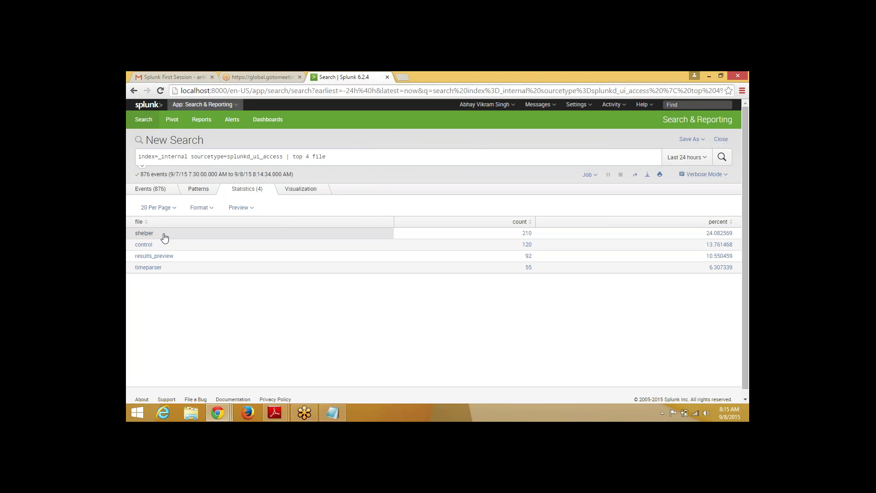
Append "| fields - percent" to the query, run it, and view the bar chart before returning to the statistics table
{"action": "left_click", "coordinate": [398, 160]}
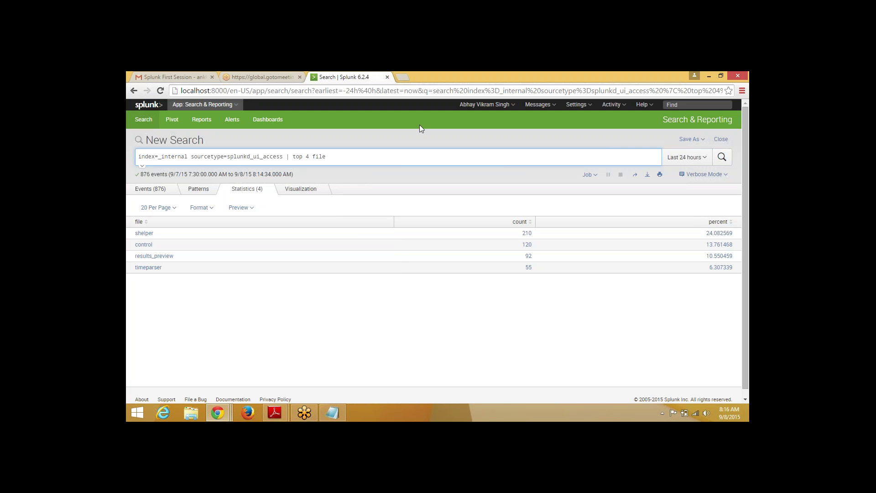
{"action": "type", "text": "| field"}
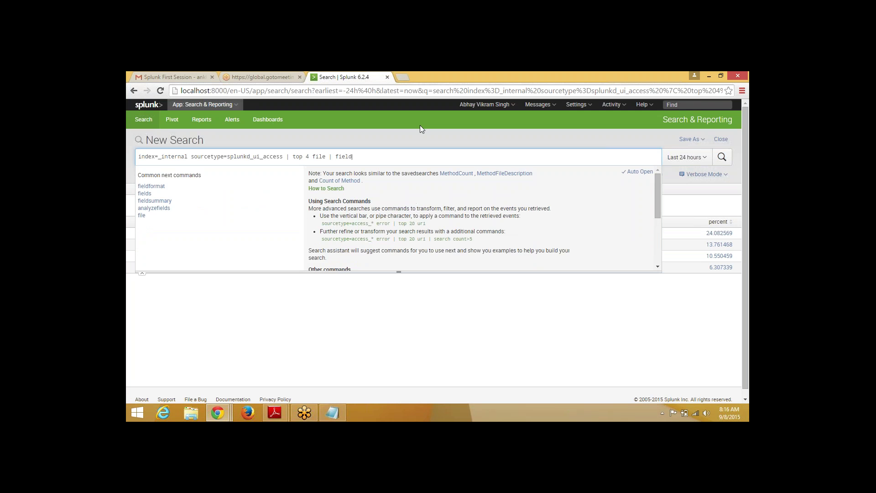
{"action": "type", "text": "s - per"}
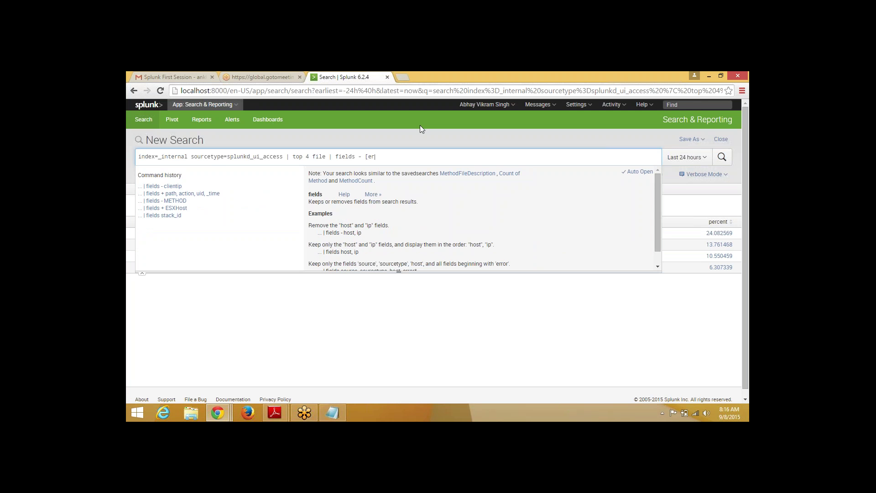
{"action": "type", "text": "cent"}
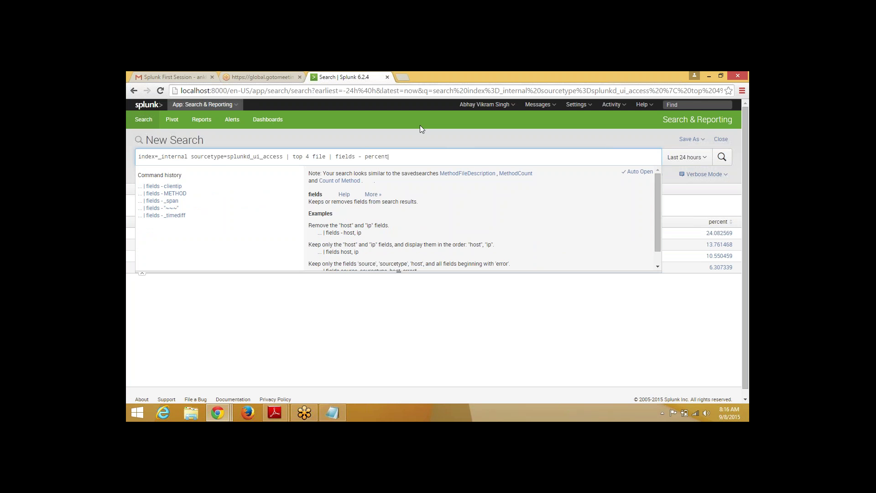
{"action": "key", "text": "Return"}
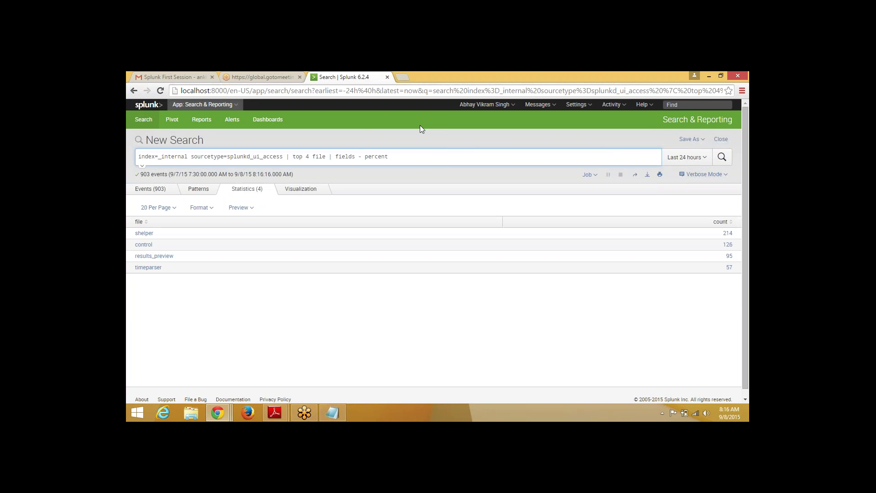
{"action": "left_click", "coordinate": [300, 191]}
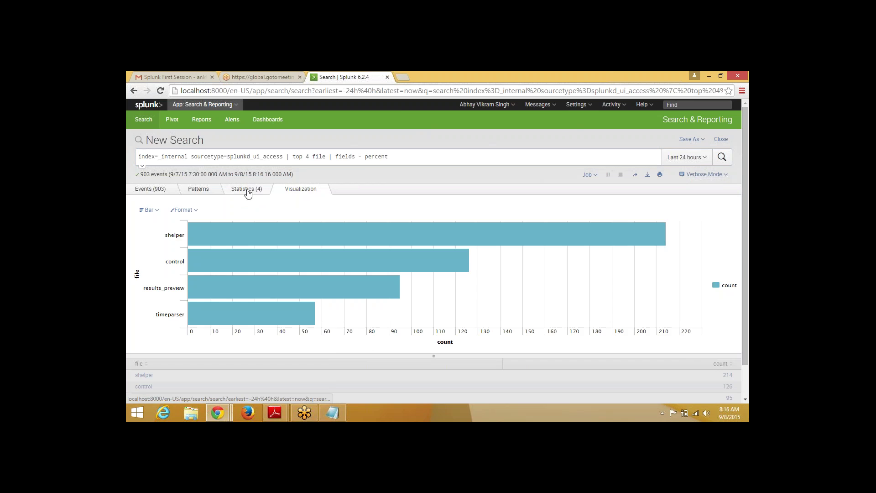
{"action": "left_click", "coordinate": [242, 188]}
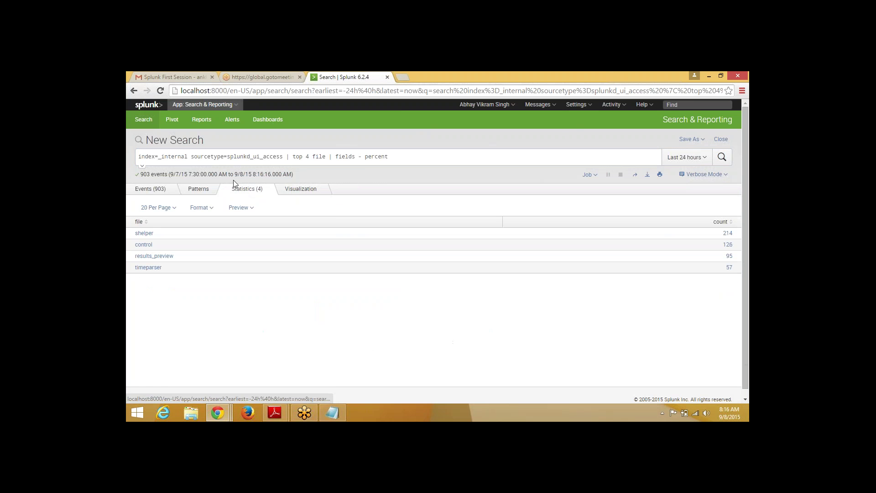
Replace top with rare in the query so it reads "rare 4 file | fields - percent", and run the search
{"action": "left_click", "coordinate": [301, 156]}
{"action": "key", "text": "BackSpace"}
{"action": "key", "text": "BackSpace"}
{"action": "key", "text": "BackSpace"}
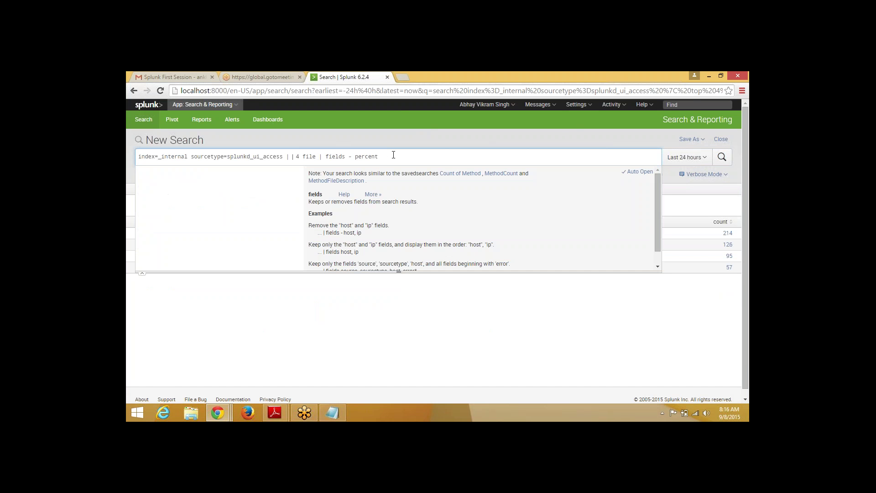
{"action": "type", "text": "rare"}
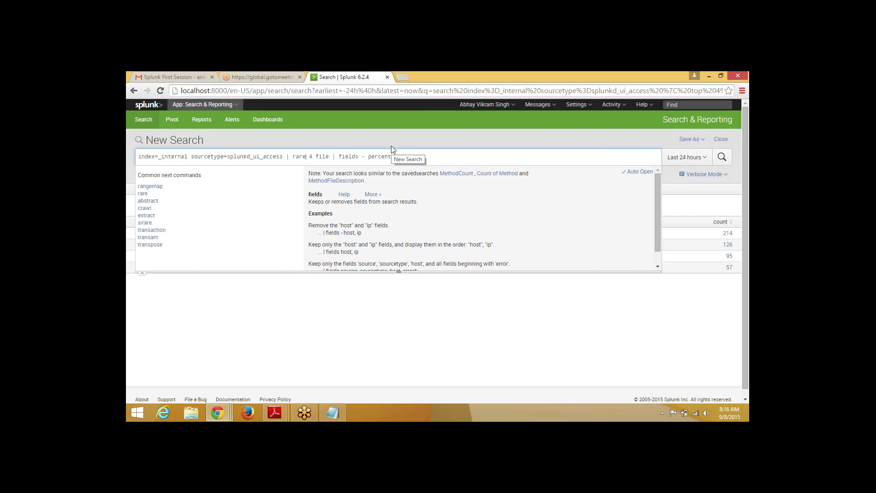
{"action": "key", "text": "Return"}
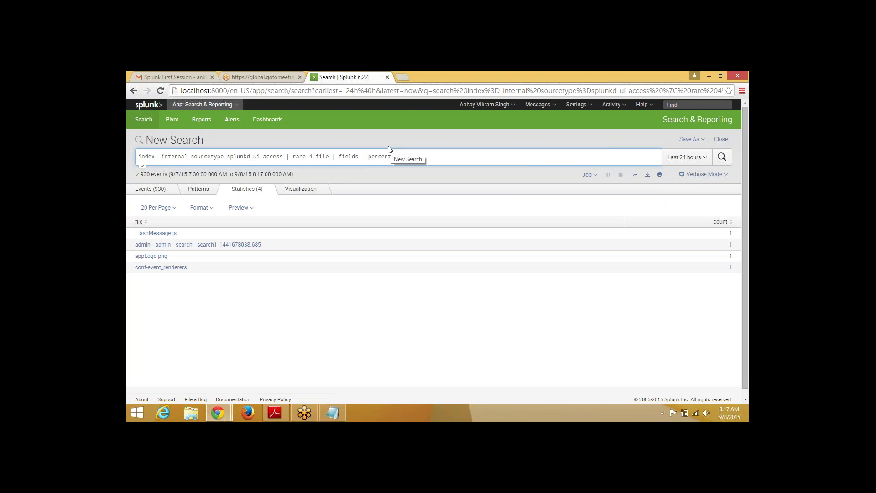
Switch to the notes listing the reporting commands, review them and return to Splunk
{"action": "left_click", "coordinate": [332, 413]}
{"action": "left_click_drag", "start_coordinate": [307, 200], "coordinate": [270, 201]}
{"action": "left_click", "coordinate": [215, 297]}
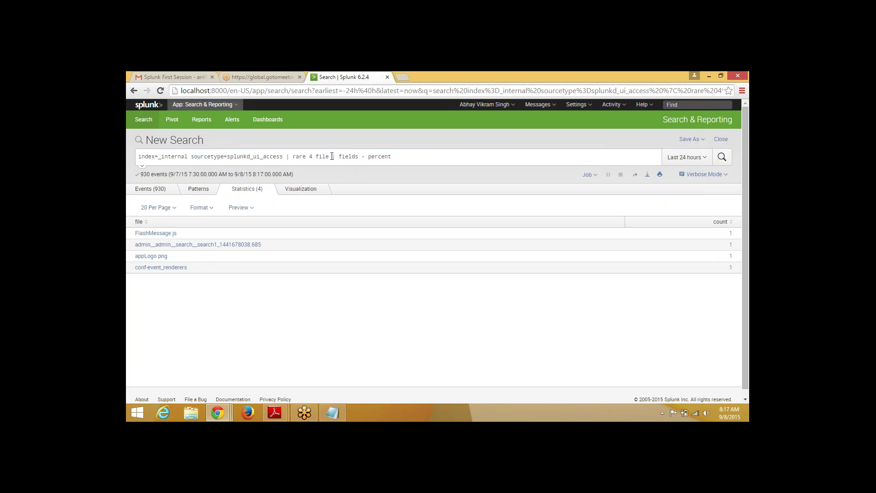
Remove the limit of 4 from the rare command, run the search and show the results as a bar chart
{"action": "left_click_drag", "start_coordinate": [332, 156], "coordinate": [438, 151]}
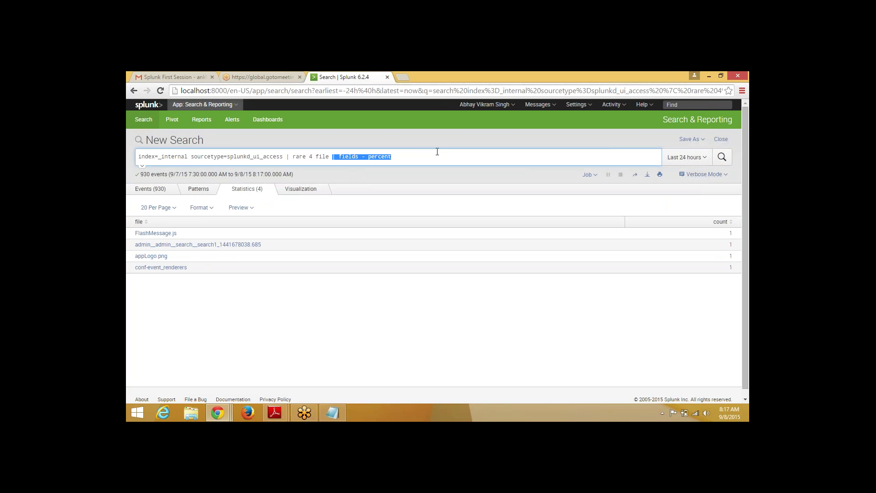
{"action": "left_click", "coordinate": [316, 157]}
{"action": "key", "text": "BackSpace"}
{"action": "key", "text": "BackSpace"}
{"action": "key", "text": "Return"}
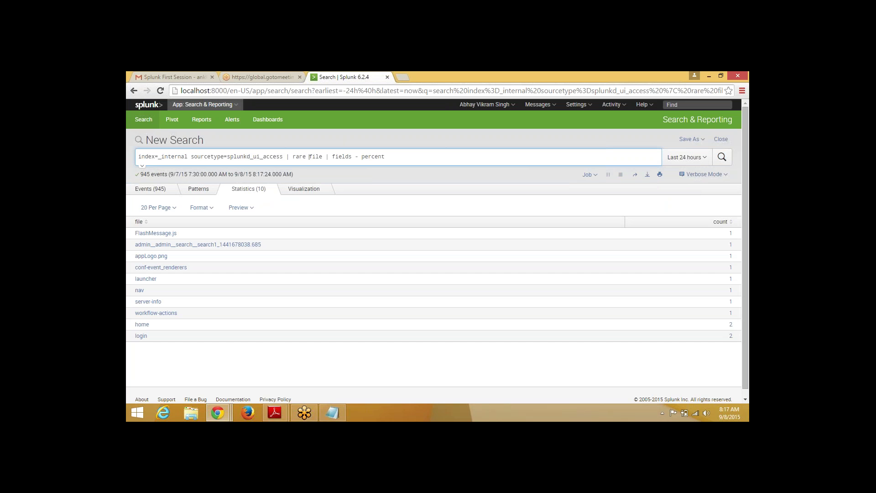
{"action": "left_click", "coordinate": [311, 188]}
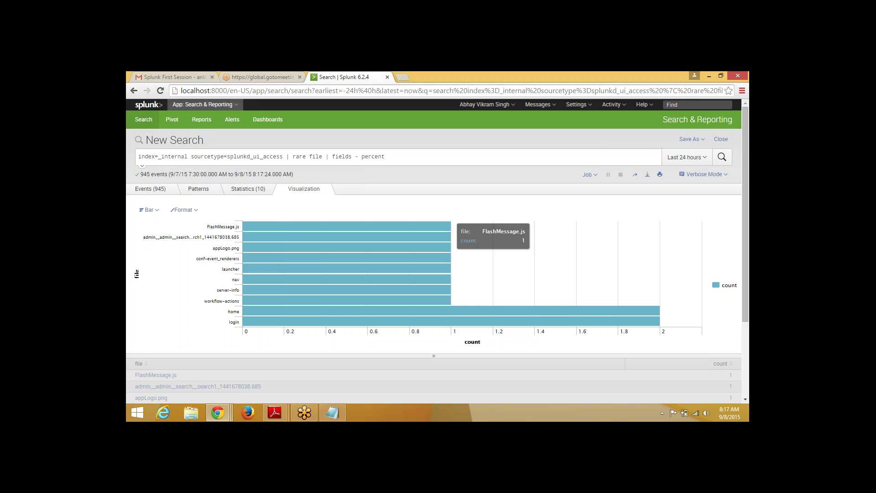
Return to the statistics table, remove "| rare file | fields - percent" from the query and run the base search
{"action": "left_click", "coordinate": [251, 193]}
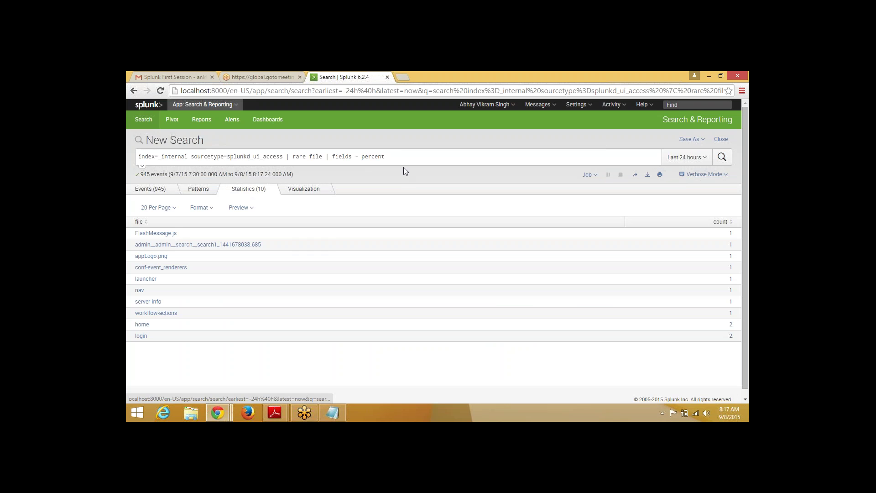
{"action": "left_click_drag", "start_coordinate": [387, 157], "coordinate": [287, 155]}
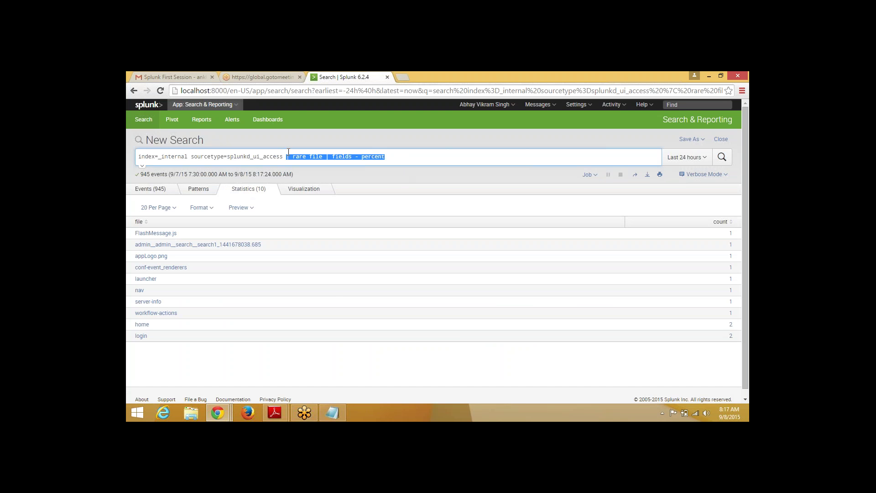
{"action": "key", "text": "BackSpace"}
{"action": "key", "text": "Return"}
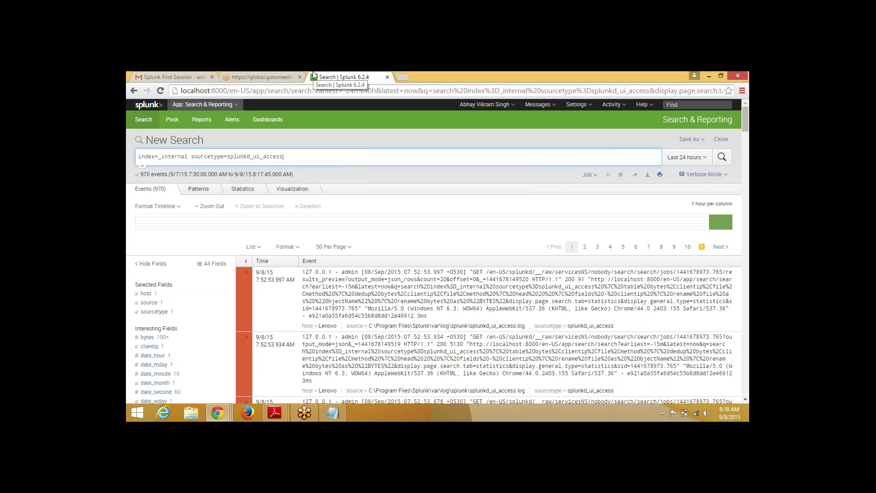
Review the stats entry in the Notepad notes, return to Splunk, append "| stats count" to the query and run the search
{"action": "key", "text": "alt+Tab"}
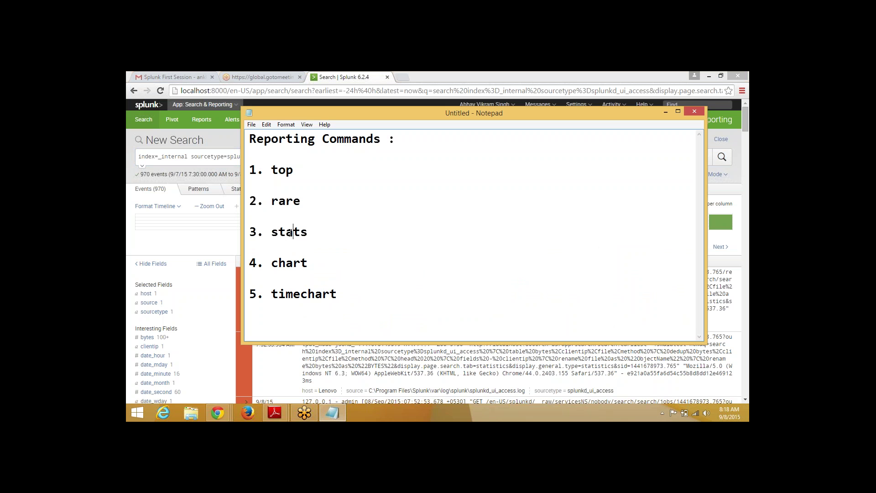
{"action": "double_click", "coordinate": [290, 231]}
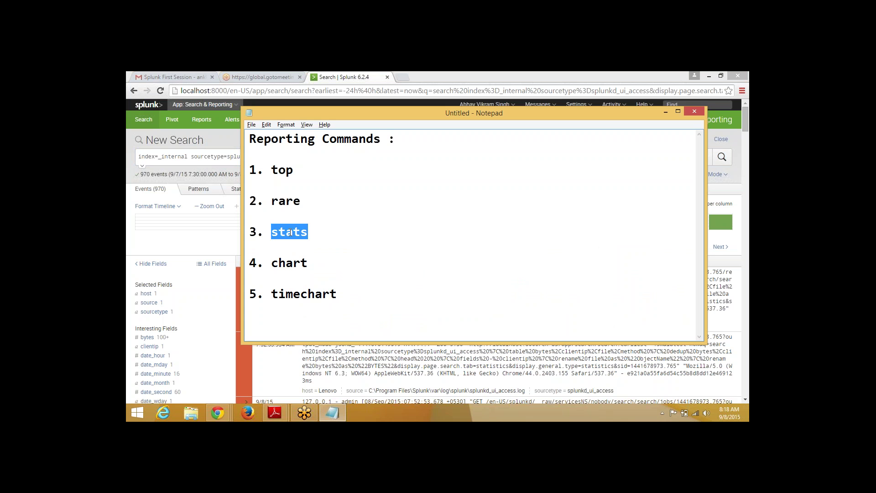
{"action": "key", "text": "alt+Tab"}
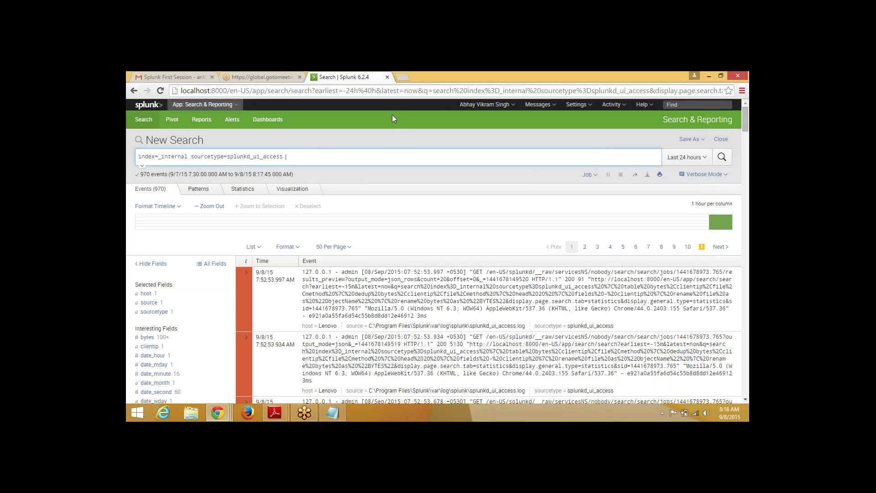
{"action": "type", "text": "| stats "}
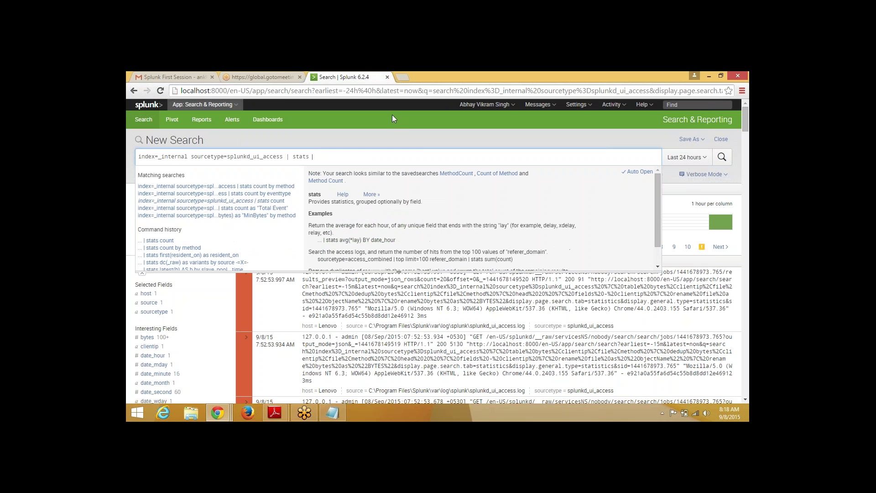
{"action": "type", "text": "count"}
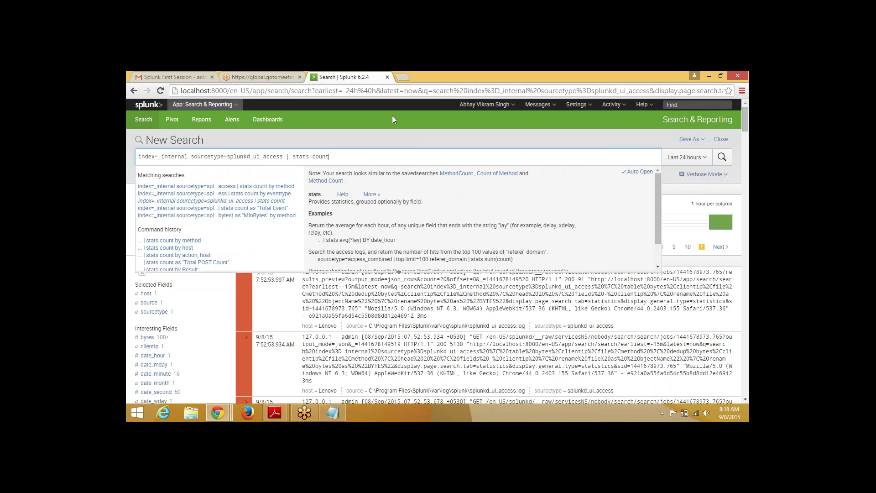
{"action": "key", "text": "Return"}
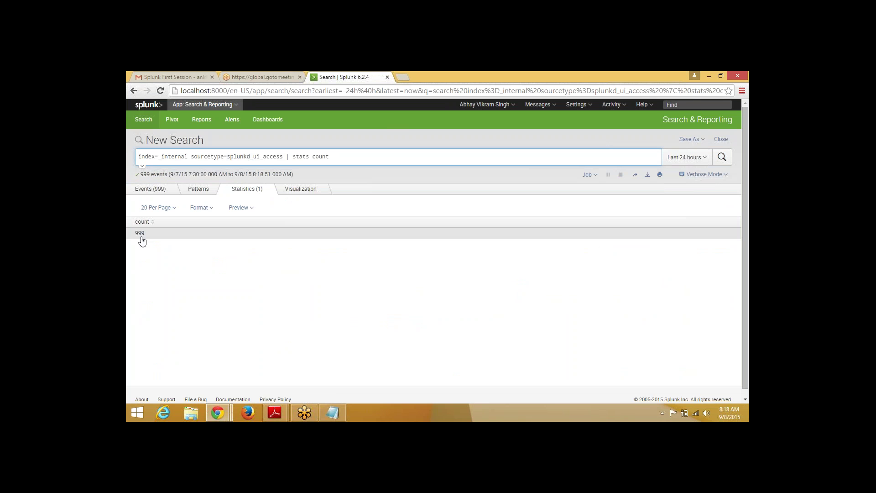
Switch to the Notepad notes and add the line "count,max,min,avg,mean,sum,etc....." below the list of reporting commands
{"action": "double_click", "coordinate": [298, 156]}
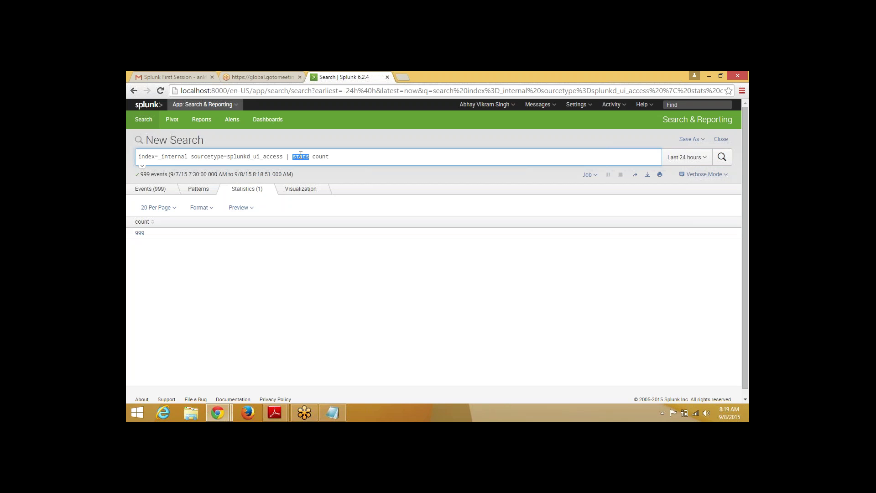
{"action": "double_click", "coordinate": [323, 157]}
{"action": "left_click", "coordinate": [332, 412]}
{"action": "left_click", "coordinate": [335, 320]}
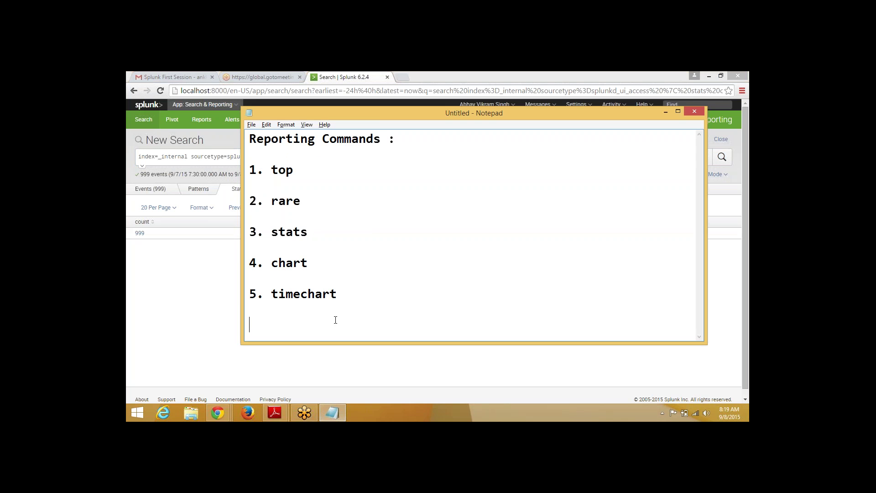
{"action": "key", "text": "Return"}
{"action": "key", "text": "Return"}
{"action": "type", "text": "count"}
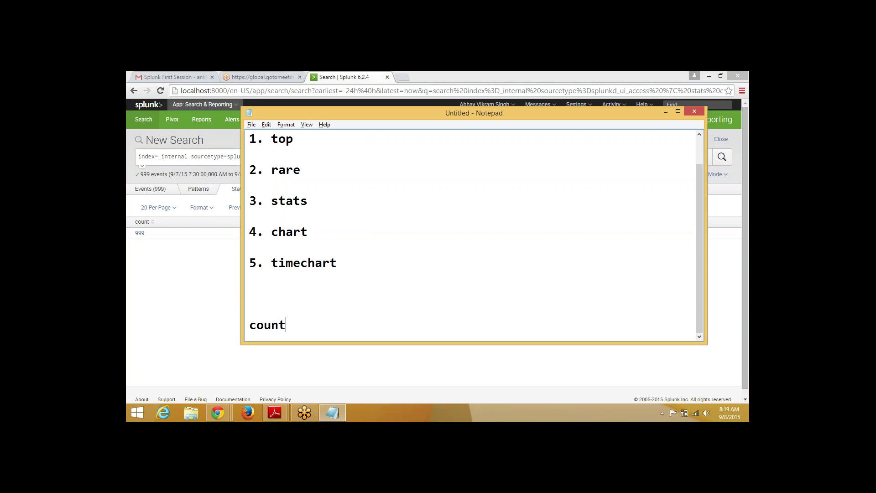
{"action": "type", "text": ",max,min,avg"}
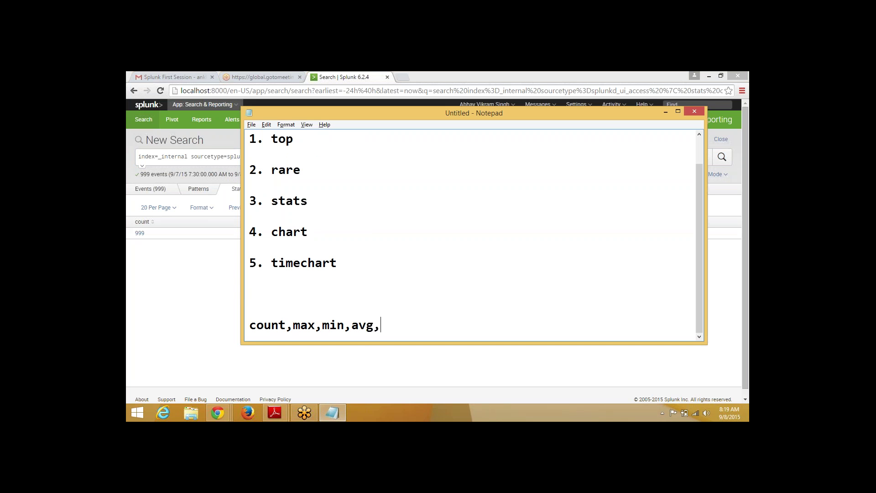
{"action": "type", "text": ",mean,sum"}
{"action": "type", "text": ",ec."}
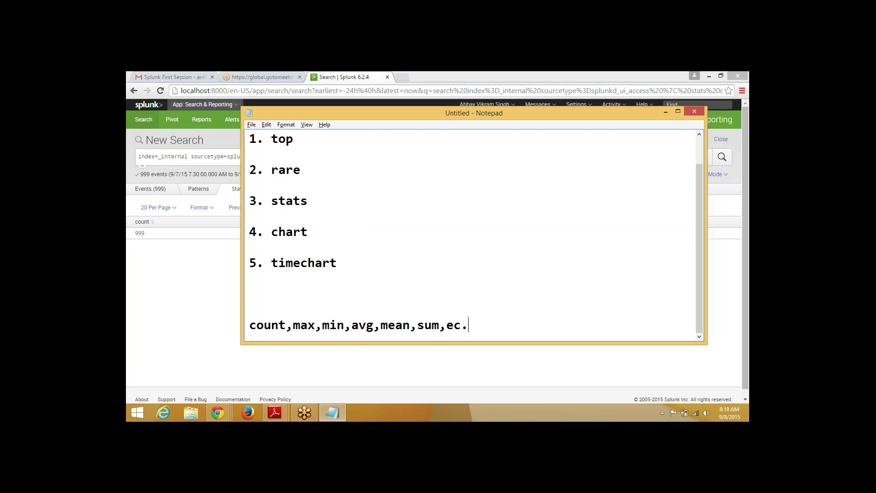
{"action": "key", "text": "BackSpace"}
{"action": "key", "text": "BackSpace"}
{"action": "type", "text": "tc....."}
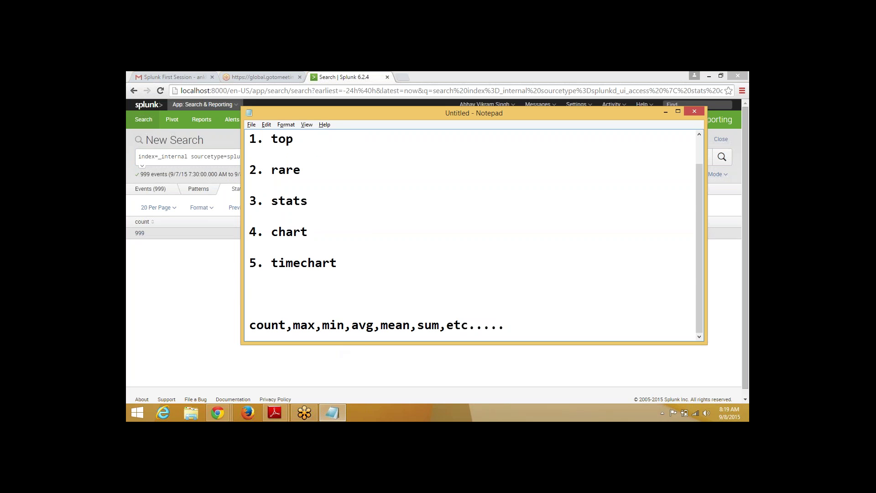
Return to Splunk, append | rename count as "EventCount" to the stats query and run the search
{"action": "left_click", "coordinate": [180, 264]}
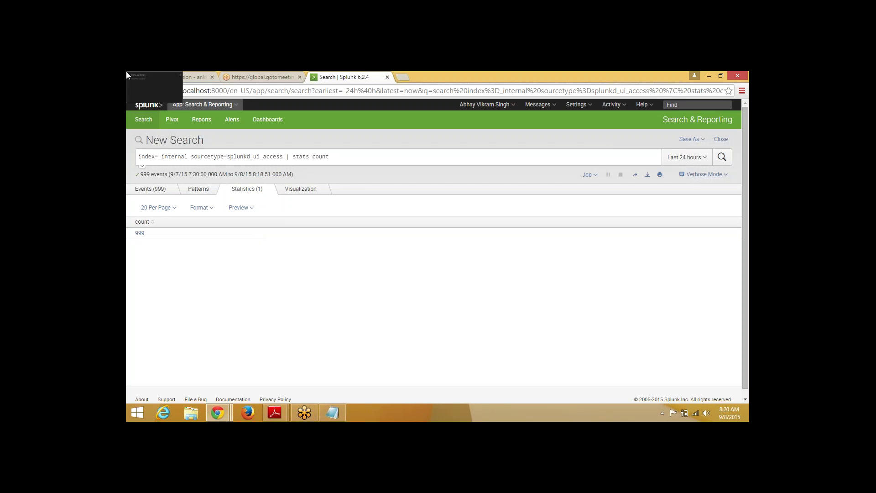
{"action": "left_click", "coordinate": [343, 157]}
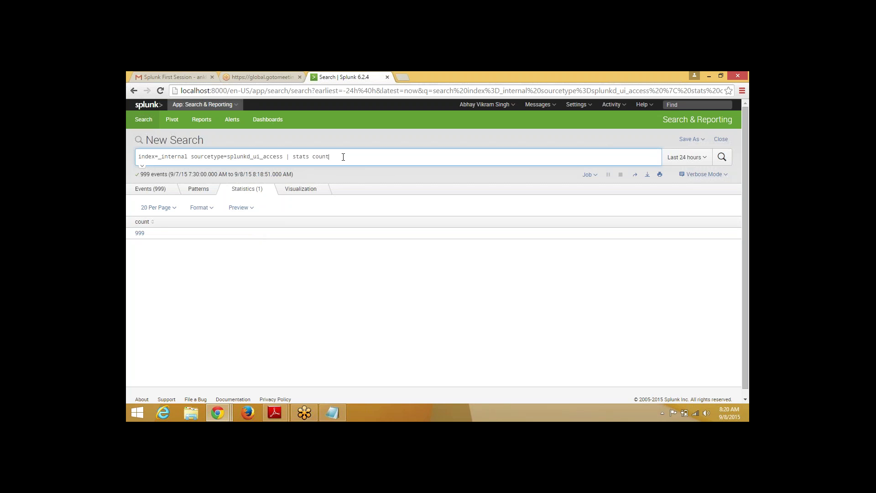
{"action": "left_click", "coordinate": [250, 277]}
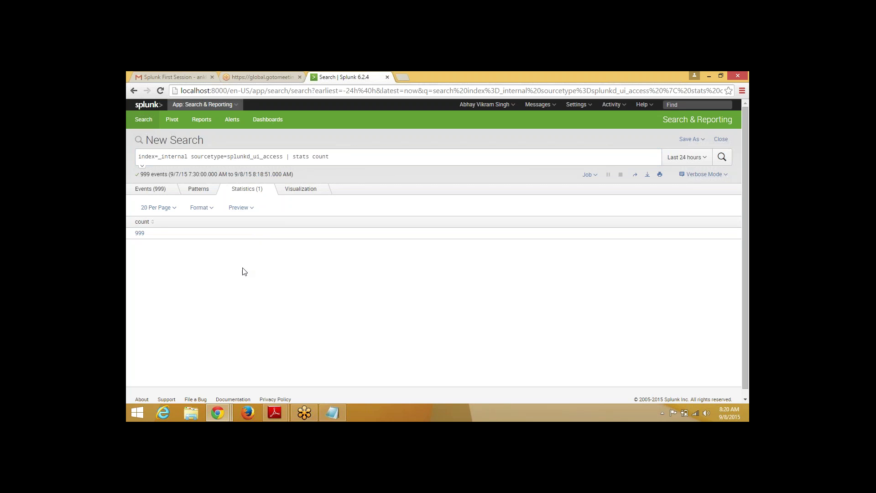
{"action": "left_click", "coordinate": [143, 223]}
{"action": "left_click", "coordinate": [355, 157]}
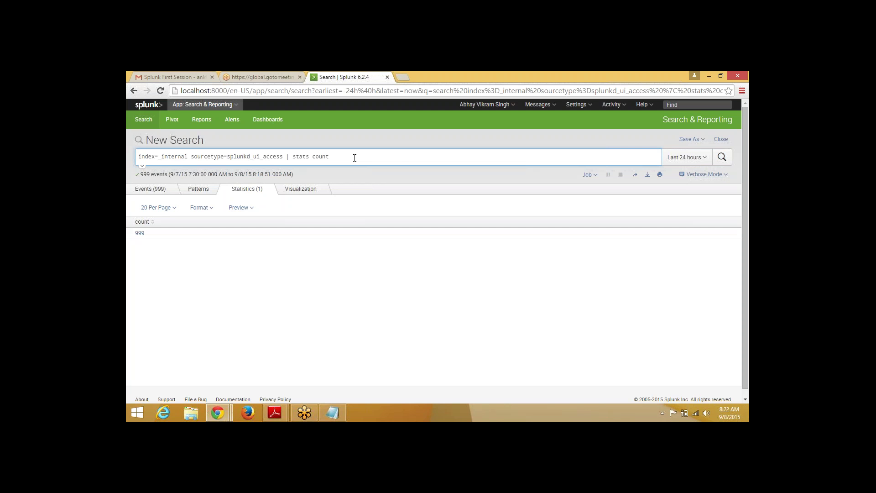
{"action": "type", "text": "| r"}
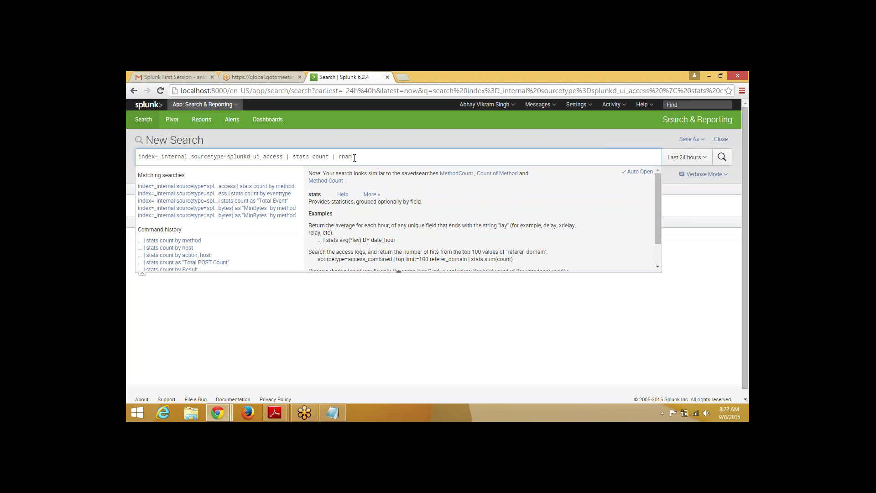
{"action": "type", "text": "ename coutn a"}
{"action": "key", "text": "Left"}
{"action": "key", "text": "Left"}
{"action": "key", "text": "BackSpace"}
{"action": "key", "text": "BackSpace"}
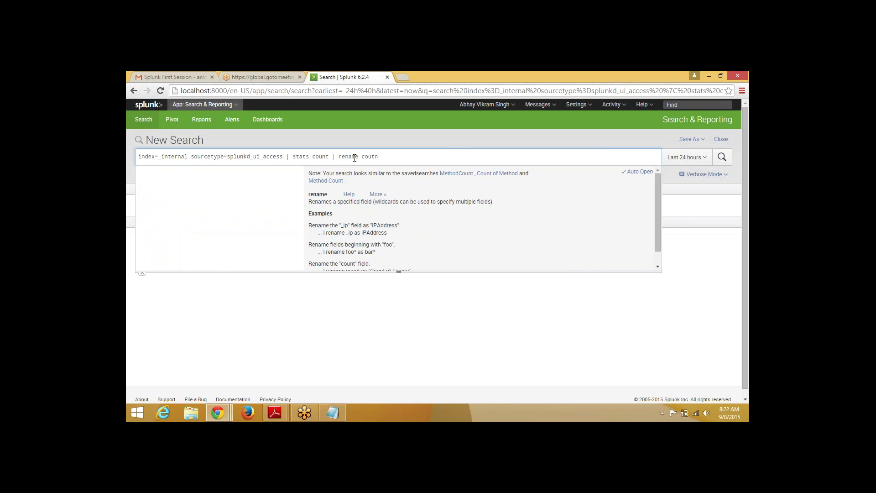
{"action": "type", "text": "nt as \"Ev"}
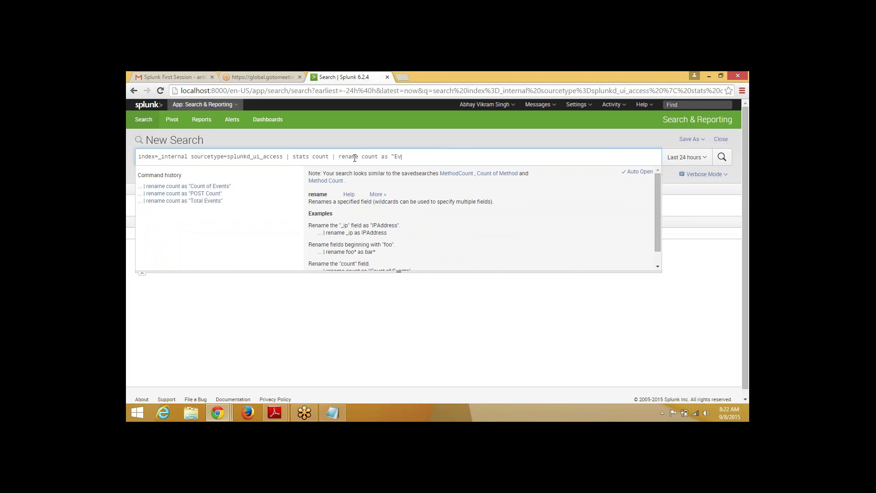
{"action": "type", "text": "entCount\""}
{"action": "key", "text": "Return"}
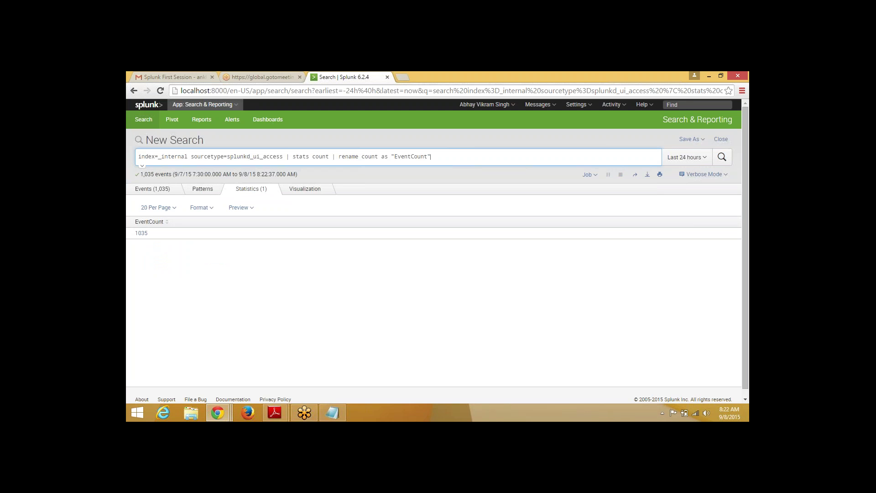
Replace the rename command with an inline alias so the query ends in stats count as "EventCount", and run the search
{"action": "key", "text": "BackSpace"}
{"action": "key", "text": "BackSpace"}
{"action": "key", "text": "BackSpace"}
{"action": "key", "text": "BackSpace"}
{"action": "key", "text": "BackSpace"}
{"action": "key", "text": "BackSpace"}
{"action": "key", "text": "BackSpace"}
{"action": "key", "text": "BackSpace"}
{"action": "key", "text": "BackSpace"}
{"action": "key", "text": "BackSpace"}
{"action": "key", "text": "BackSpace"}
{"action": "key", "text": "BackSpace"}
{"action": "key", "text": "BackSpace"}
{"action": "key", "text": "BackSpace"}
{"action": "key", "text": "BackSpace"}
{"action": "key", "text": "BackSpace"}
{"action": "key", "text": "BackSpace"}
{"action": "key", "text": "BackSpace"}
{"action": "key", "text": "BackSpace"}
{"action": "key", "text": "BackSpace"}
{"action": "key", "text": "BackSpace"}
{"action": "type", "text": "a"}
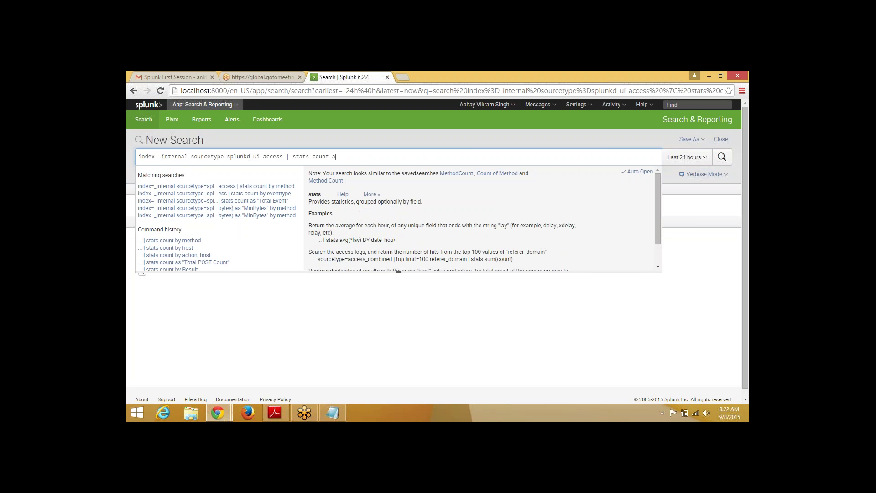
{"action": "type", "text": "s \"Ev"}
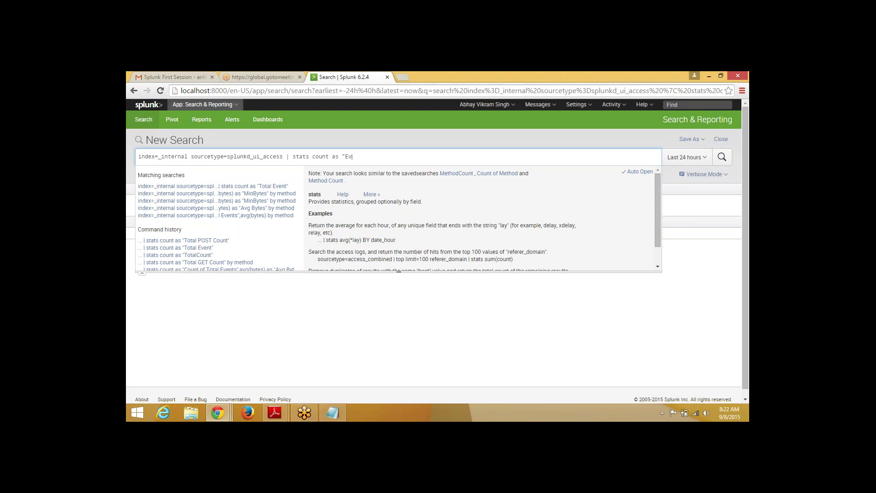
{"action": "type", "text": "entCount\""}
{"action": "key", "text": "Return"}
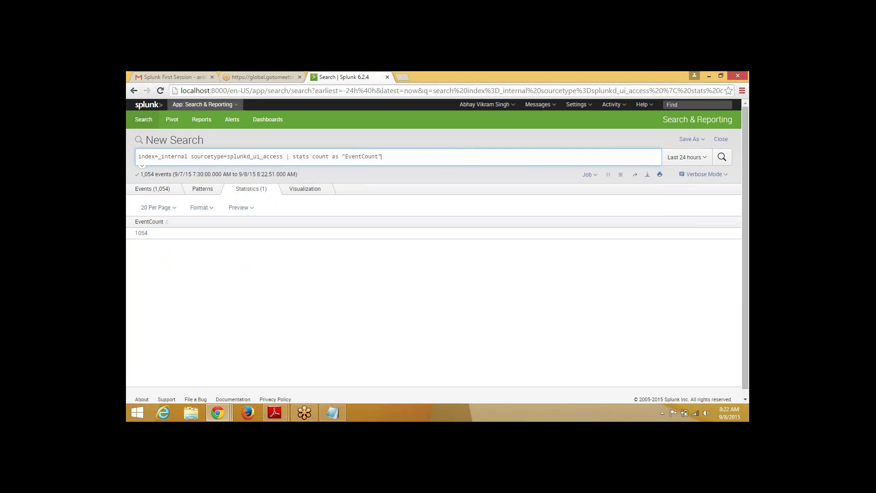
Point out the stats clause and its alias, and set the search's time range to Last 15 minutes
{"action": "double_click", "coordinate": [336, 157]}
{"action": "left_click", "coordinate": [340, 157]}
{"action": "left_click_drag", "start_coordinate": [391, 156], "coordinate": [295, 149]}
{"action": "left_click", "coordinate": [295, 150]}
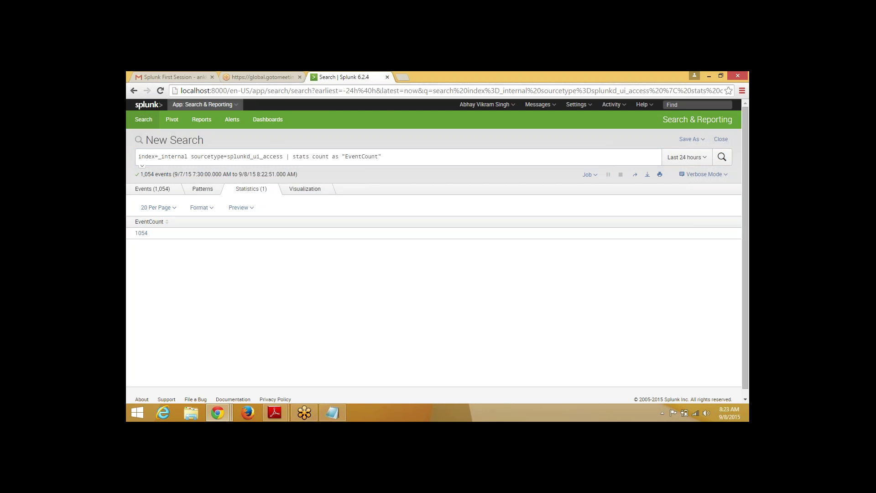
{"action": "left_click", "coordinate": [686, 158]}
{"action": "left_click", "coordinate": [600, 198]}
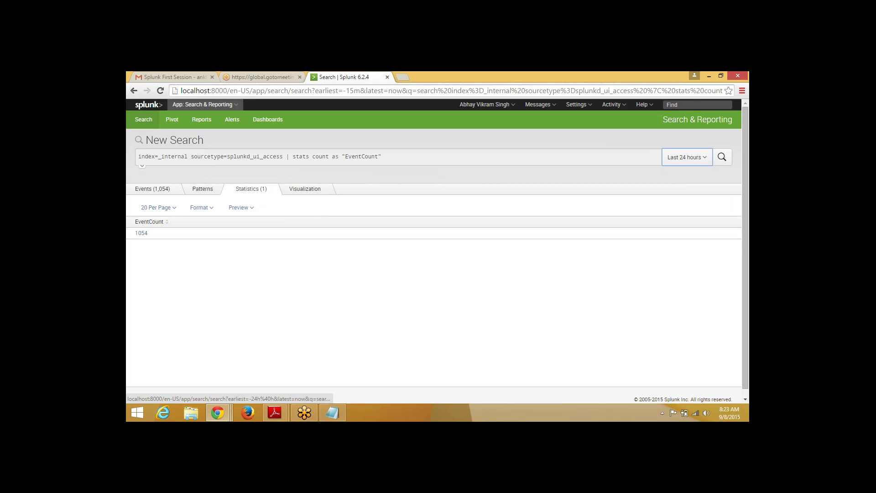
{"action": "left_click", "coordinate": [423, 142]}
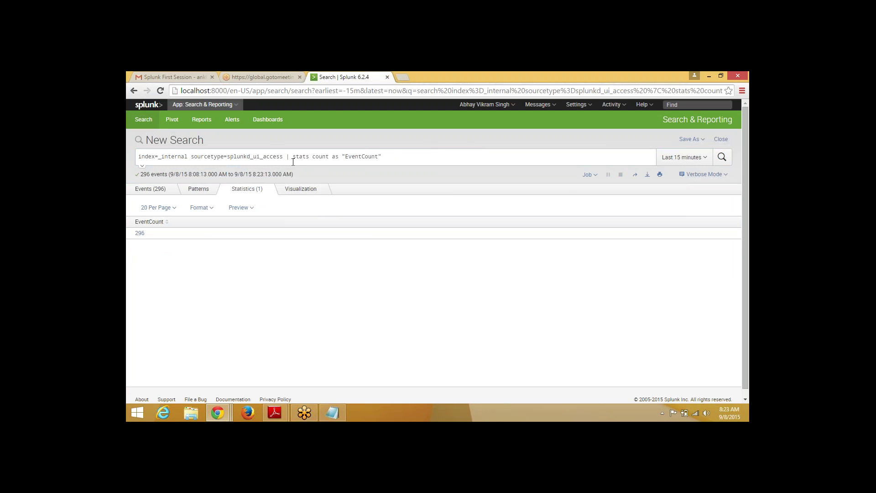
Remove the stats clause with the EventCount alias from the query and run the base search
{"action": "left_click_drag", "start_coordinate": [287, 158], "coordinate": [396, 164]}
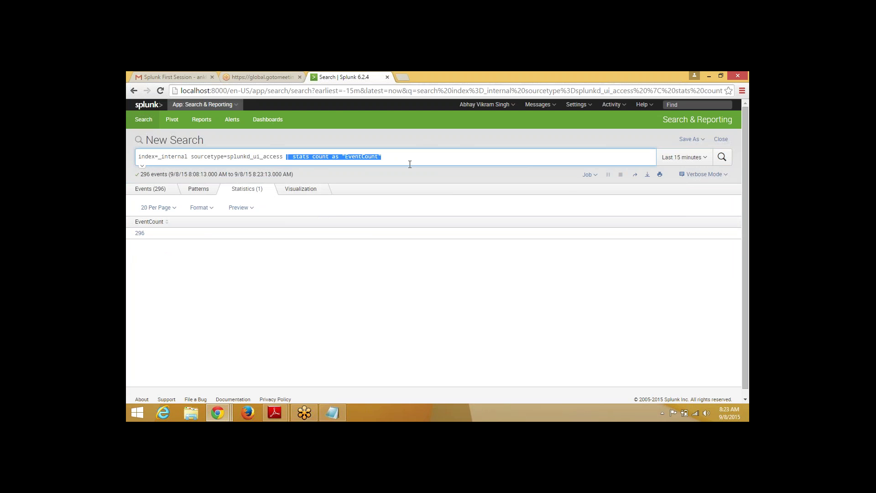
{"action": "key", "text": "BackSpace"}
{"action": "key", "text": "Return"}
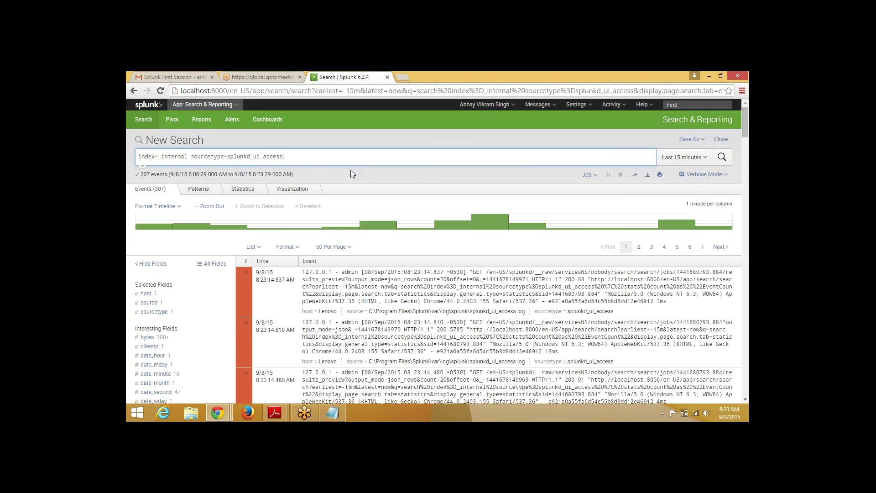
Switch to the Notepad notes and add blank lines below the list of statistical functions
{"action": "left_click", "coordinate": [333, 413]}
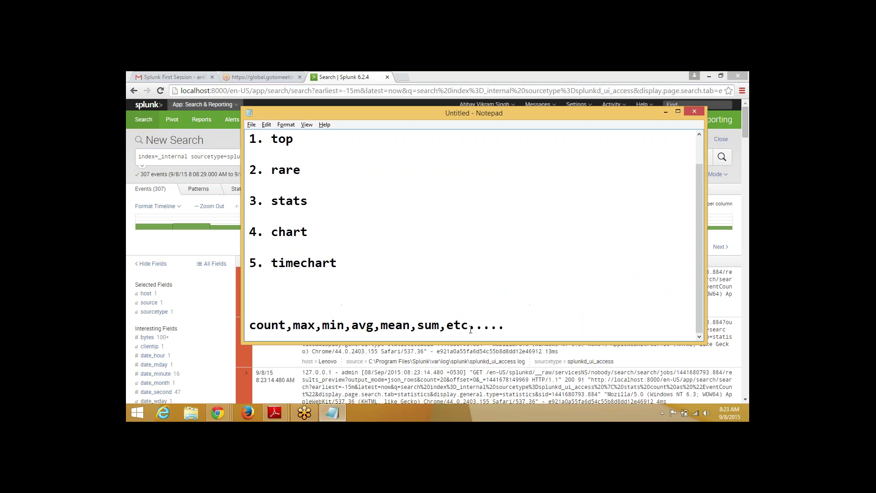
{"action": "key", "text": "Return"}
{"action": "key", "text": "Return"}
{"action": "key", "text": "Return"}
{"action": "key", "text": "Return"}
{"action": "key", "text": "Return"}
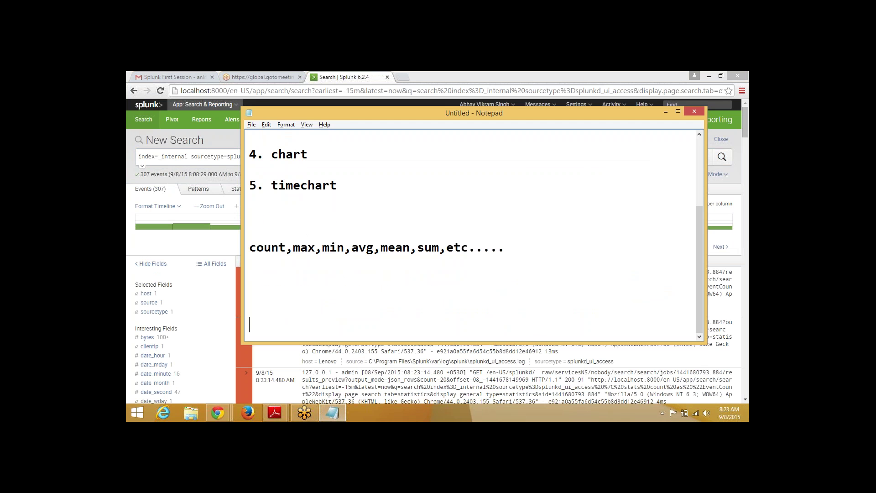
{"action": "type", "text": "nam"}
{"action": "key", "text": "BackSpace"}
{"action": "key", "text": "BackSpace"}
{"action": "key", "text": "BackSpace"}
{"action": "type", "text": "Name"}
{"action": "key", "text": "BackSpace"}
{"action": "key", "text": "BackSpace"}
{"action": "key", "text": "BackSpace"}
{"action": "key", "text": "BackSpace"}
{"action": "key", "text": "BackSpace"}
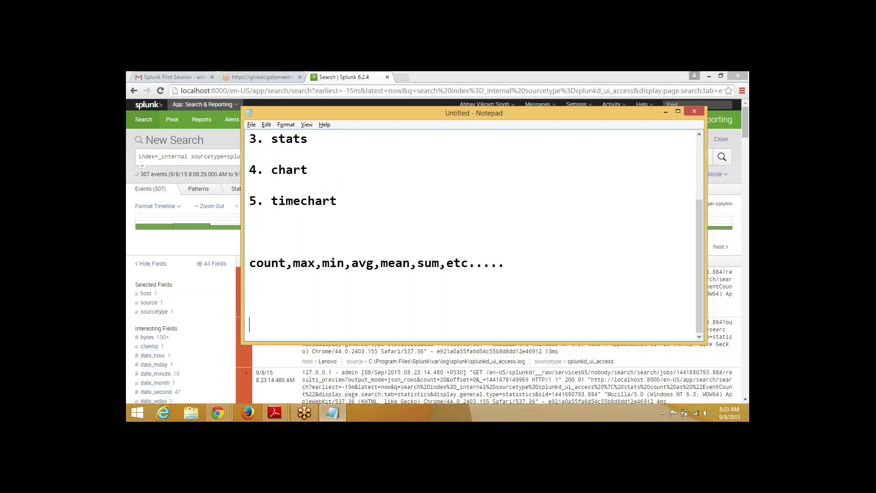
Add the heading "Total number of Students :" below the list of statistical functions in the notes
{"action": "type", "text": "Total numbr"}
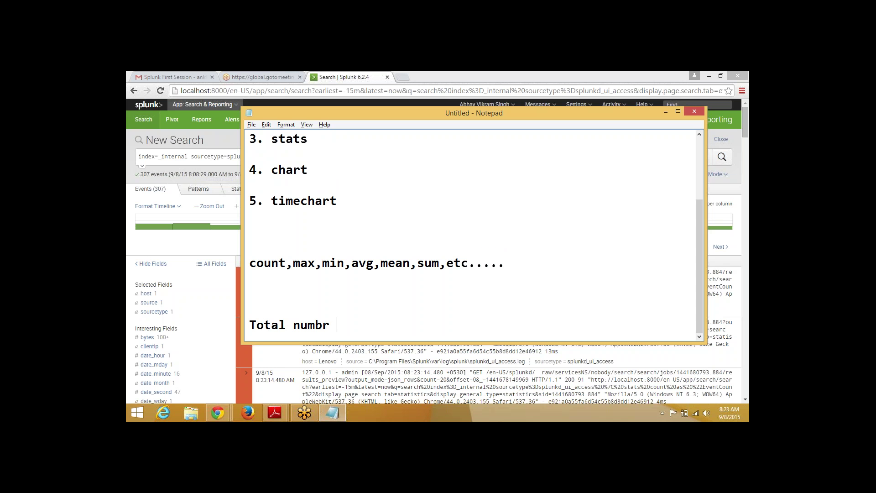
{"action": "key", "text": "BackSpace"}
{"action": "key", "text": "BackSpace"}
{"action": "type", "text": "r"}
{"action": "key", "text": "BackSpace"}
{"action": "type", "text": "er of Studetns"}
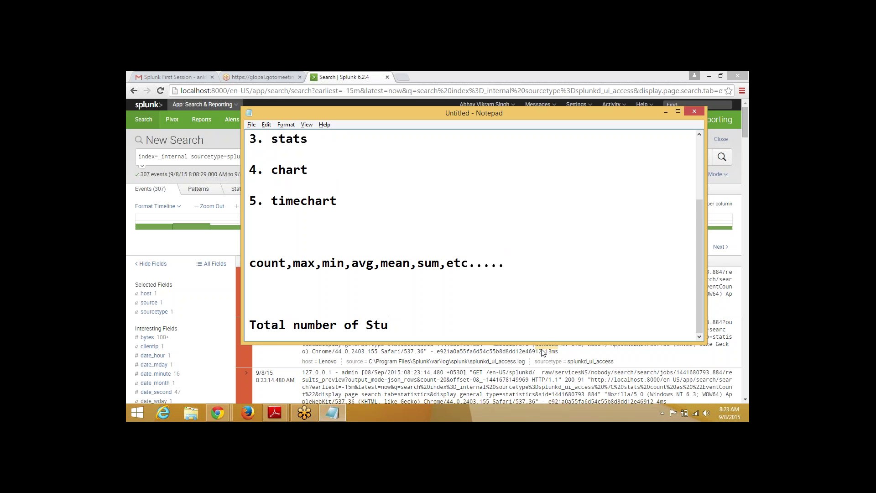
{"action": "key", "text": "BackSpace"}
{"action": "key", "text": "BackSpace"}
{"action": "key", "text": "BackSpace"}
{"action": "type", "text": "nts ;"}
{"action": "key", "text": "Return"}
{"action": "key", "text": "Return"}
Write the example query ".... | stats count" under the heading, followed by the sample result 200
{"action": "type", "text": "..."}
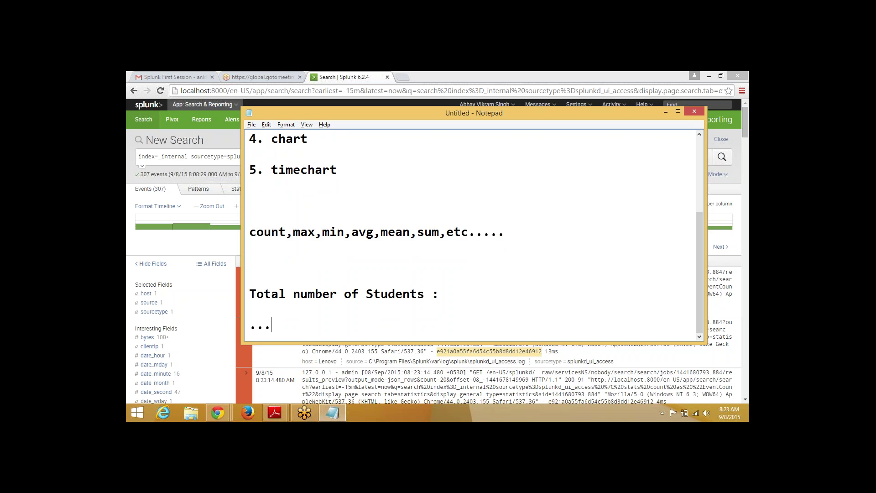
{"action": "type", "text": ". | stats count"}
{"action": "key", "text": "Return"}
{"action": "key", "text": "Return"}
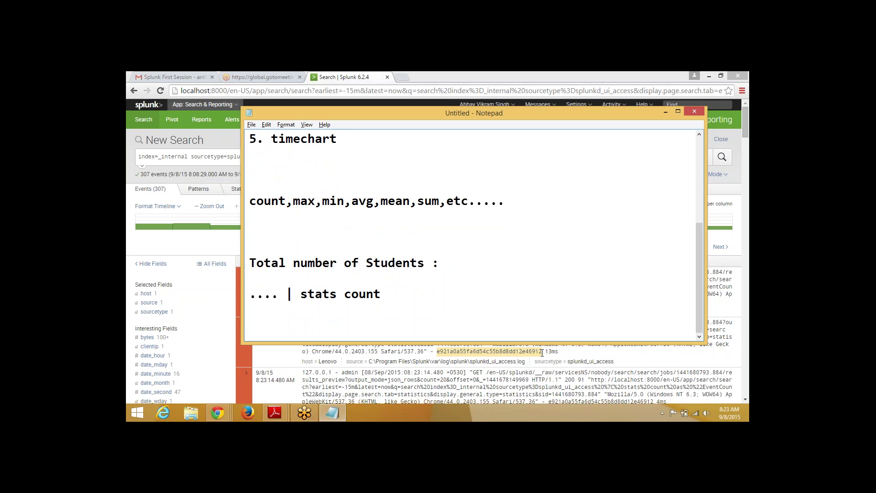
{"action": "type", "text": "200"}
{"action": "key", "text": "Return"}
{"action": "key", "text": "Return"}
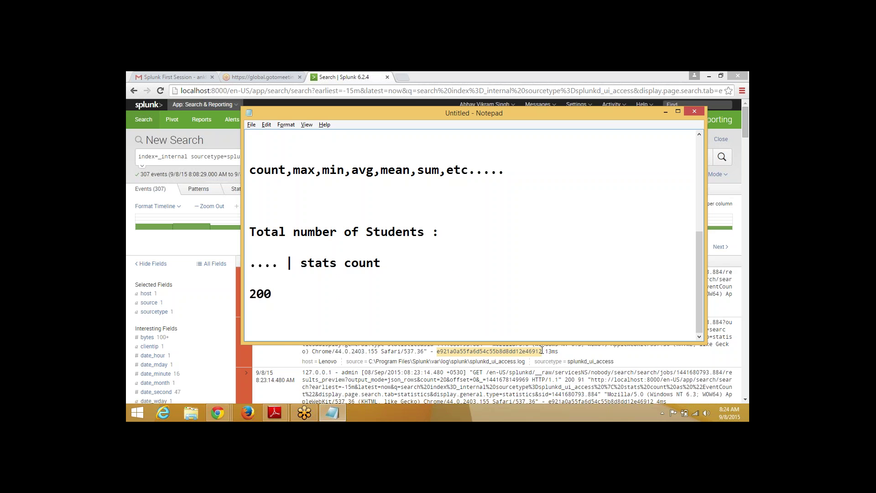
{"action": "type", "text": "Which sut"}
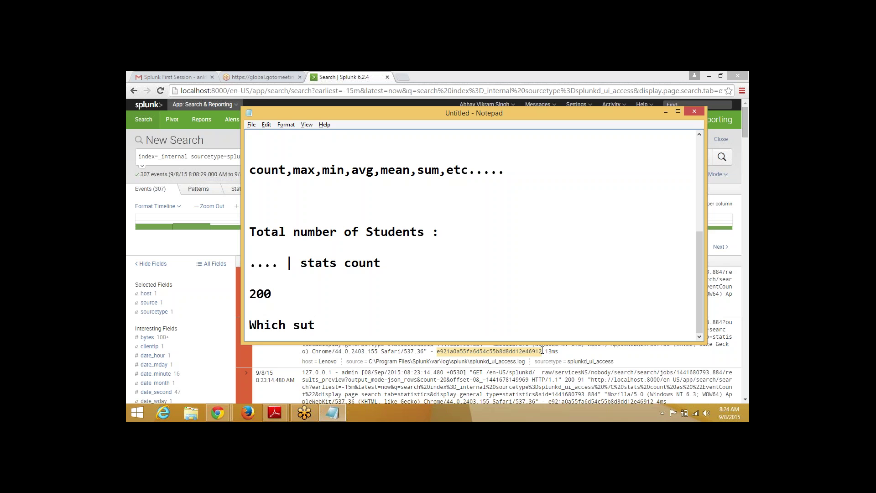
{"action": "key", "text": "BackSpace"}
{"action": "key", "text": "BackSpace"}
{"action": "type", "text": "tude"}
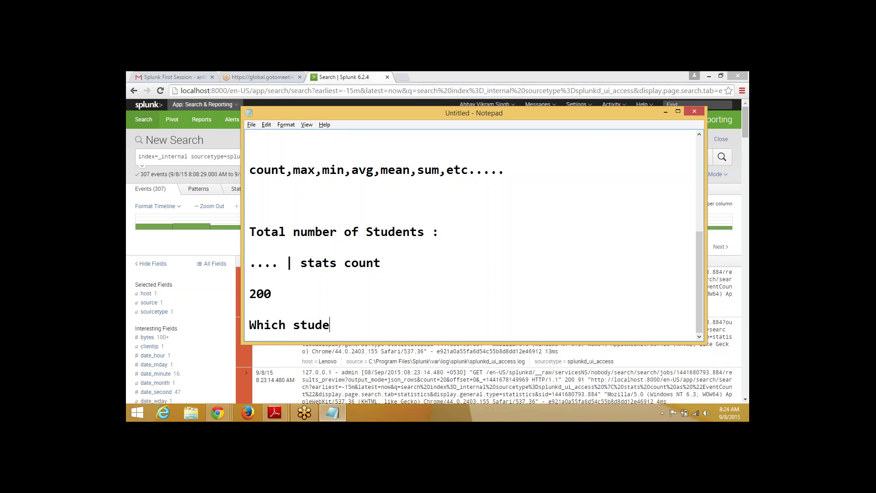
{"action": "type", "text": "ns h"}
Replace "Students" with "Employees" in the total number heading
{"action": "left_click_drag", "start_coordinate": [366, 230], "coordinate": [426, 232]}
{"action": "type", "text": "Emp"}
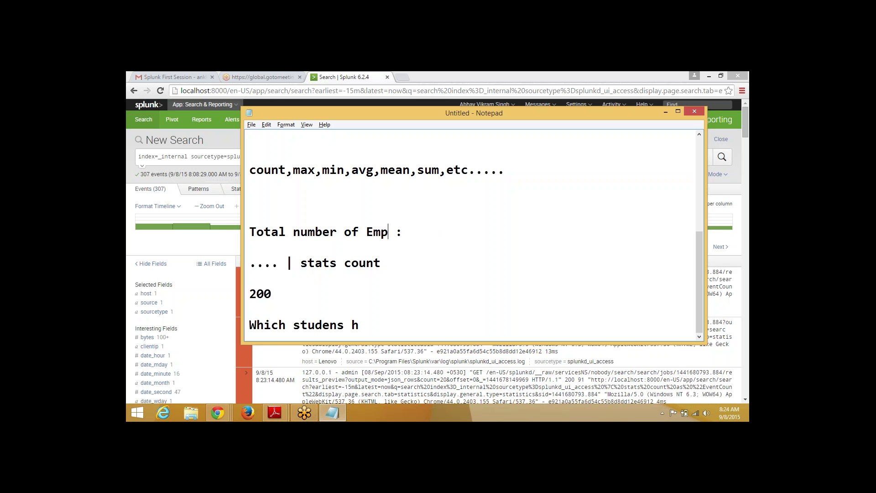
{"action": "type", "text": "loyees"}
Try rewording the unfinished "Which" line below 200 for employees, and delete the whole line
{"action": "left_click_drag", "start_coordinate": [294, 325], "coordinate": [357, 330]}
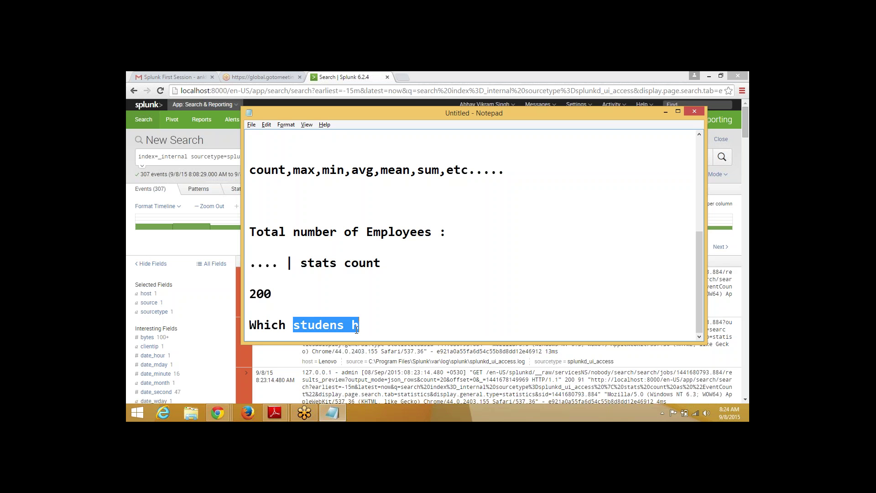
{"action": "type", "text": "er of Emp"}
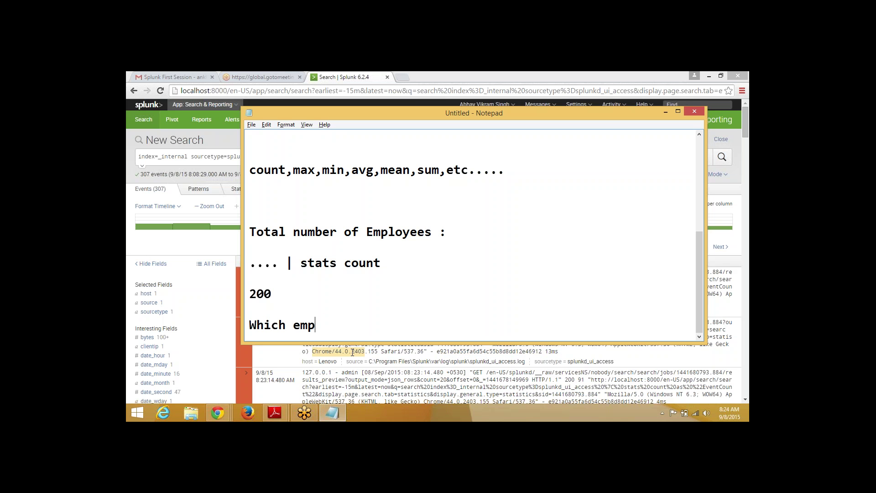
{"action": "type", "text": "loy"}
{"action": "key", "text": "BackSpace"}
{"action": "key", "text": "BackSpace"}
{"action": "key", "text": "BackSpace"}
{"action": "key", "text": "BackSpace"}
{"action": "key", "text": "BackSpace"}
{"action": "key", "text": "BackSpace"}
{"action": "key", "text": "BackSpace"}
{"action": "key", "text": "BackSpace"}
{"action": "key", "text": "BackSpace"}
{"action": "key", "text": "BackSpace"}
{"action": "key", "text": "BackSpace"}
{"action": "key", "text": "BackSpace"}
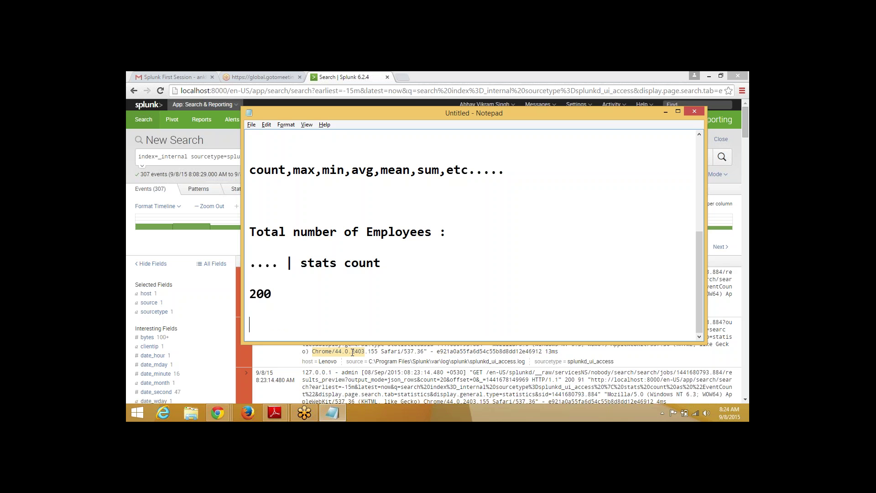
Add the heading "Total Salary Withdrawn by each employee :" below the sample result 200
{"action": "type", "text": "Total Salry"}
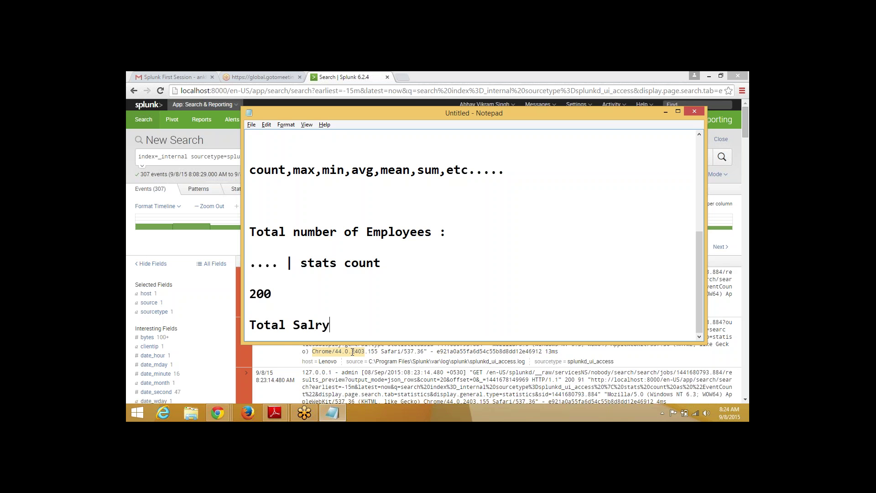
{"action": "key", "text": "BackSpace"}
{"action": "key", "text": "BackSpace"}
{"action": "type", "text": "ary Withdrawn b"}
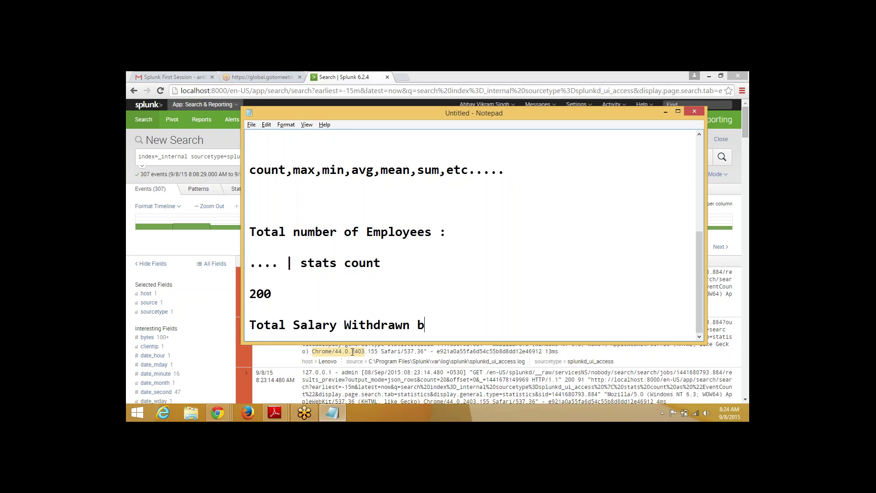
{"action": "type", "text": "y each emp"}
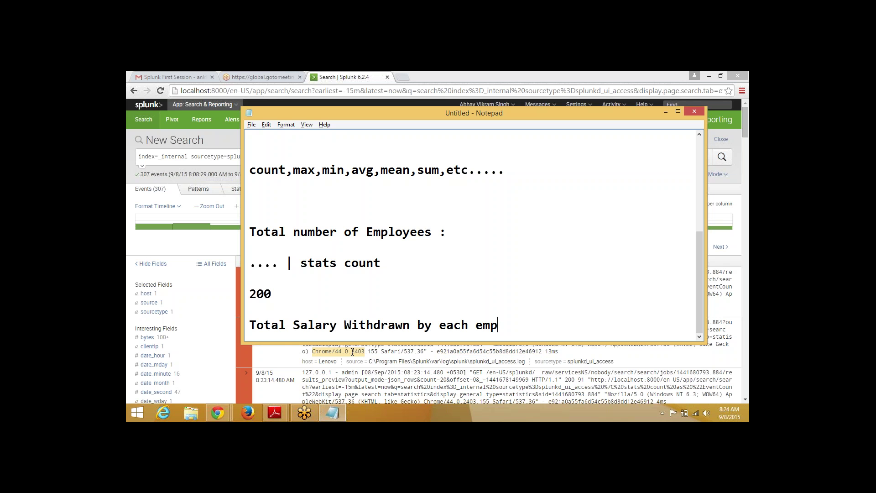
{"action": "type", "text": "loyee :"}
{"action": "key", "text": "Return"}
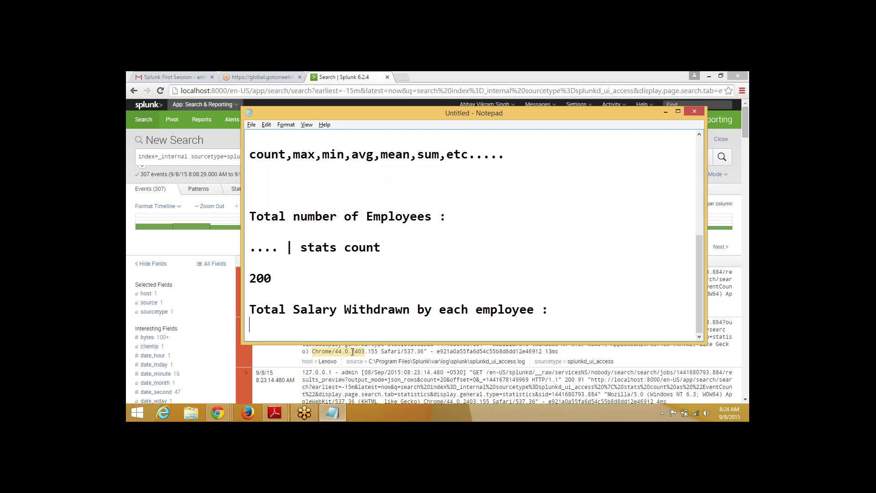
Write the example query "... | stats sum(salary) by EmpName" under the salary heading
{"action": "key", "text": "Return"}
{"action": "type", "text": "... | "}
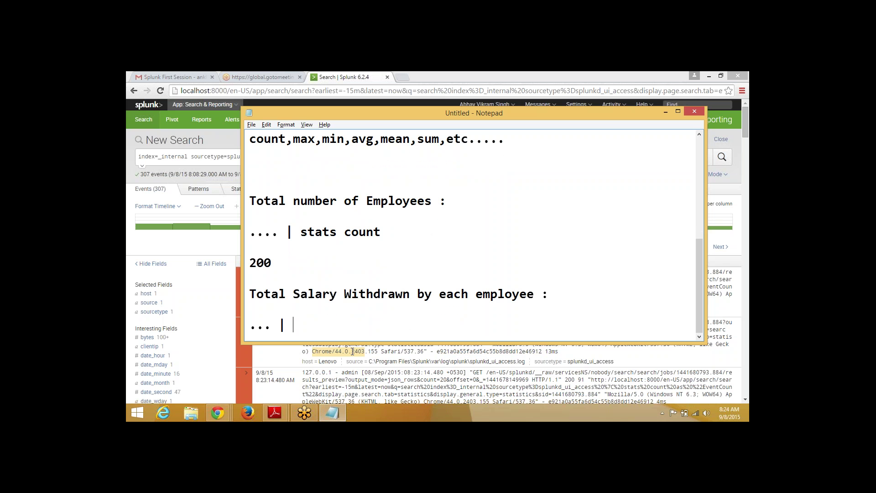
{"action": "type", "text": "stats sum(salary) by "}
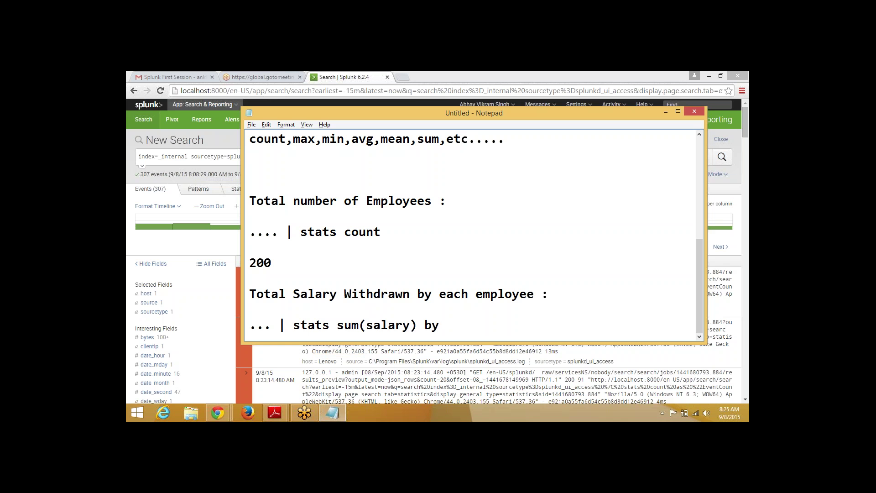
{"action": "type", "text": "EmpName"}
Point out the by keyword, the EmpName field, the salary field and the sum function in the example query
{"action": "left_click_drag", "start_coordinate": [424, 325], "coordinate": [441, 325]}
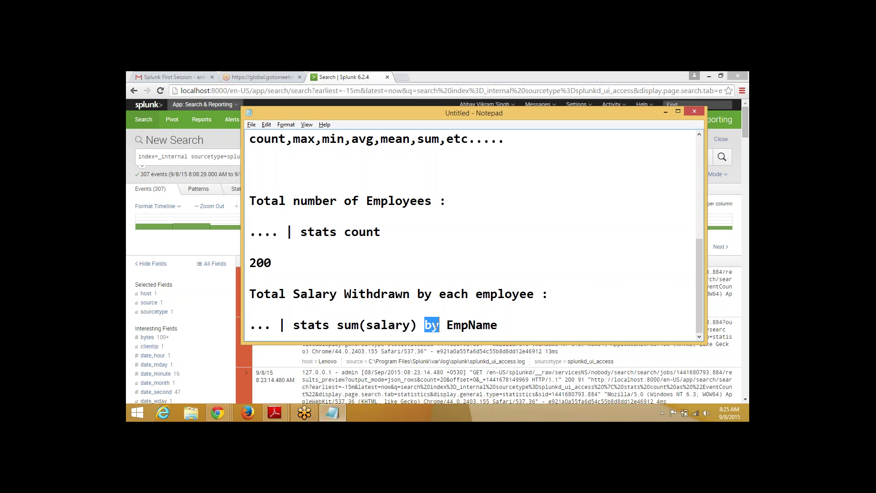
{"action": "left_click", "coordinate": [436, 325]}
{"action": "left_click_drag", "start_coordinate": [447, 325], "coordinate": [497, 325]}
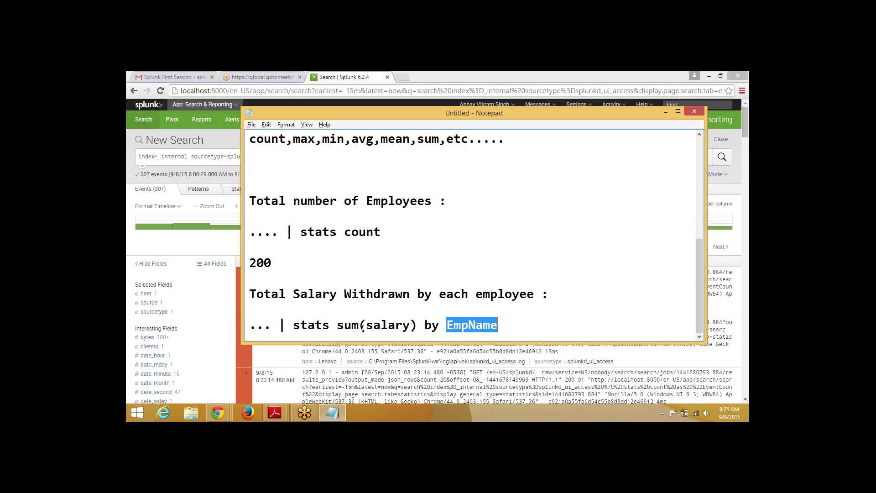
{"action": "left_click_drag", "start_coordinate": [366, 325], "coordinate": [409, 325]}
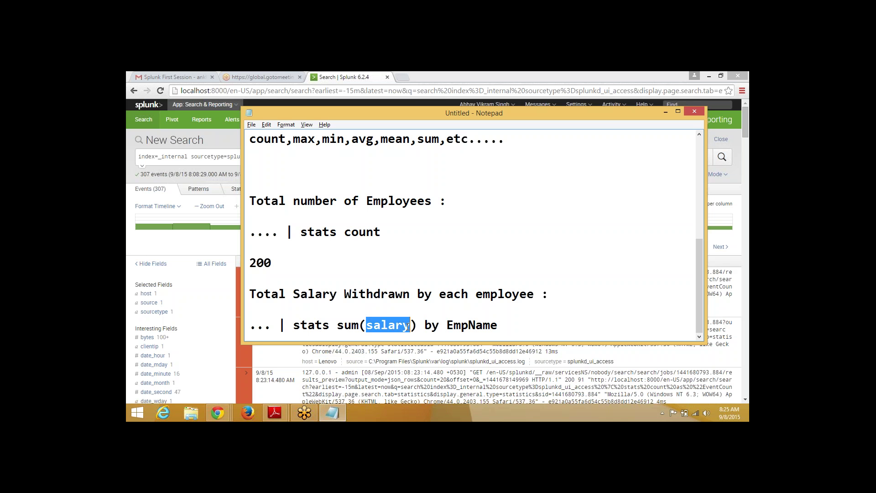
{"action": "double_click", "coordinate": [349, 326]}
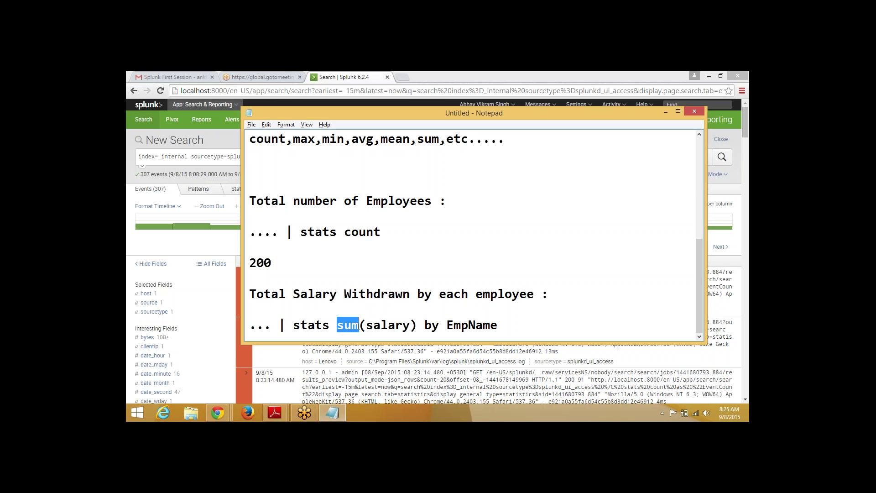
List four sample result rows under the salary query, each an employee's first name with the salaries 20000, 40000, 50000 and 10000
{"action": "left_click", "coordinate": [516, 325]}
{"action": "key", "text": "Return"}
{"action": "key", "text": "Return"}
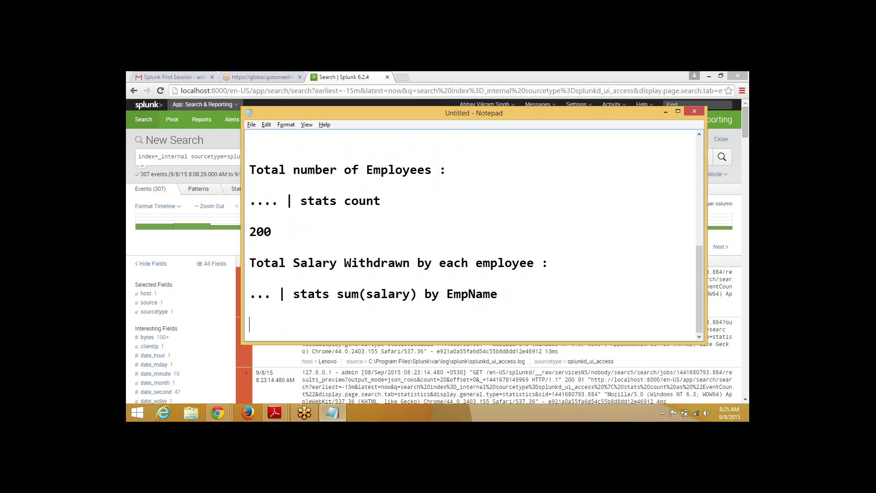
{"action": "type", "text": "Abhay 2000"}
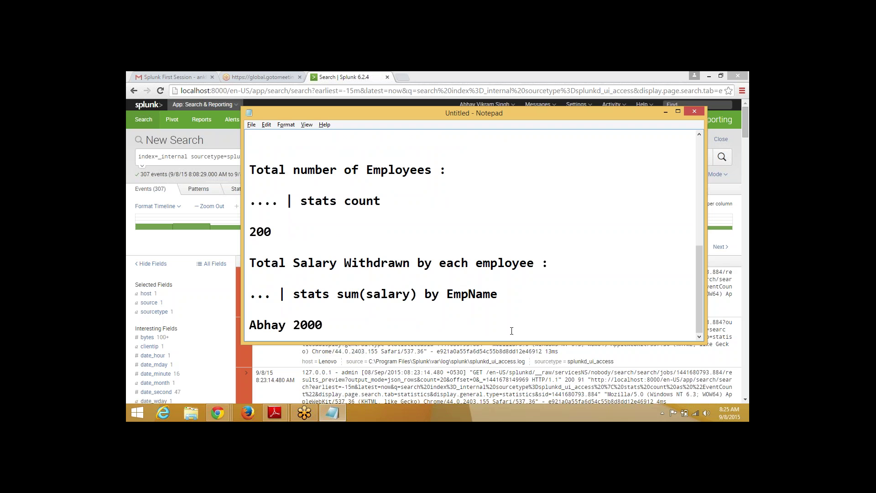
{"action": "type", "text": "0"}
{"action": "key", "text": "Return"}
{"action": "type", "text": "D"}
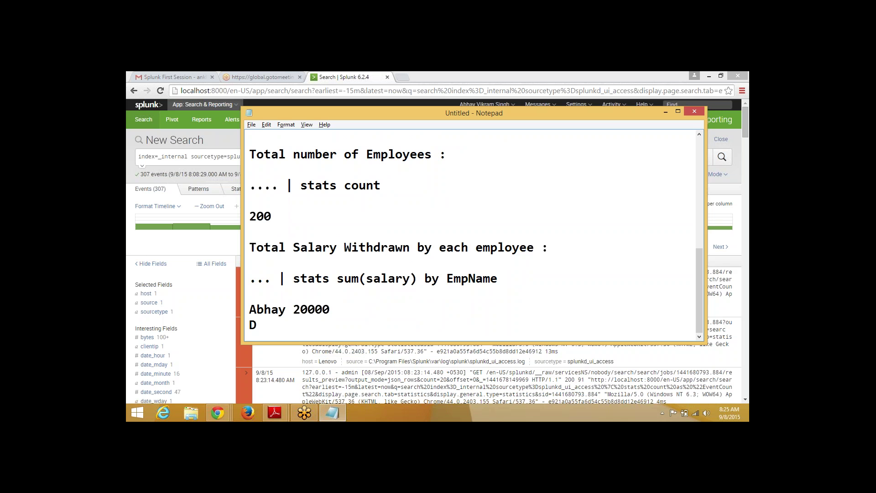
{"action": "type", "text": "ilip 40000"}
{"action": "key", "text": "Return"}
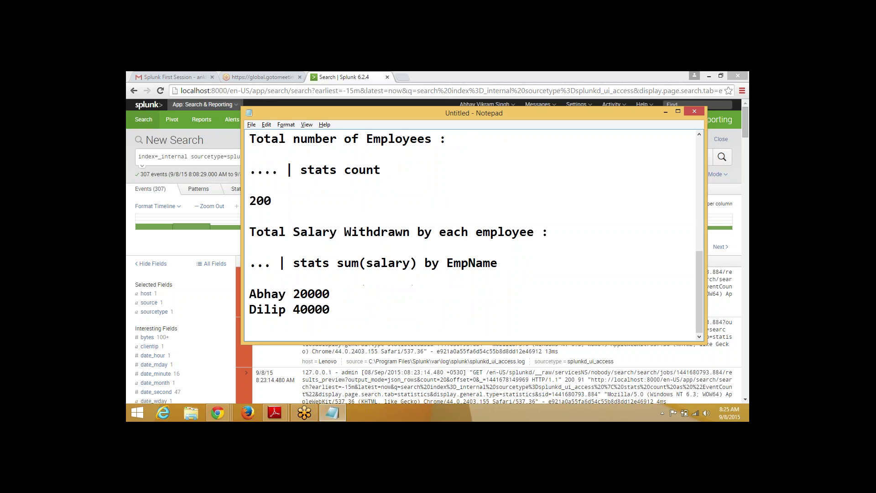
{"action": "type", "text": "Purna  50000"}
{"action": "key", "text": "Return"}
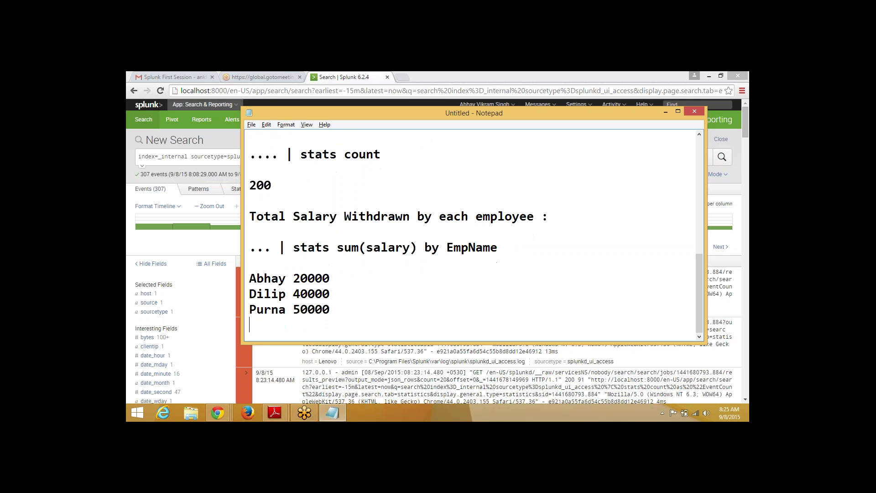
{"action": "type", "text": "Arun  10000"}
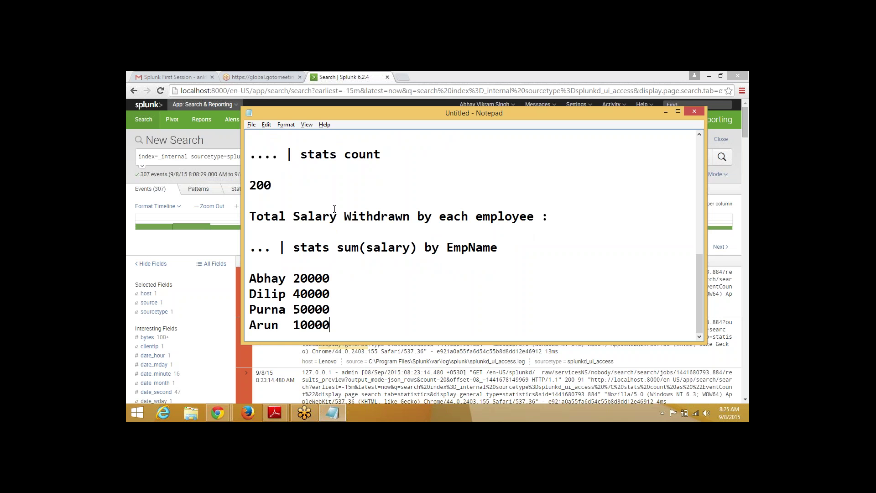
Compare the single count result with the per-employee salary rows, pointing out the sum(salary) by EmpName clause and the sample names and amounts
{"action": "left_click_drag", "start_coordinate": [277, 185], "coordinate": [250, 173]}
{"action": "left_click", "coordinate": [436, 272]}
{"action": "left_click_drag", "start_coordinate": [446, 249], "coordinate": [499, 248]}
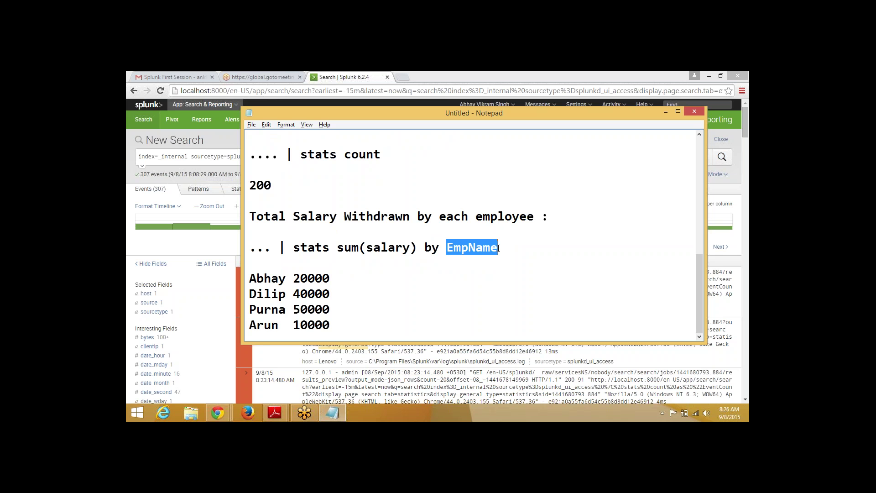
{"action": "left_click", "coordinate": [461, 282]}
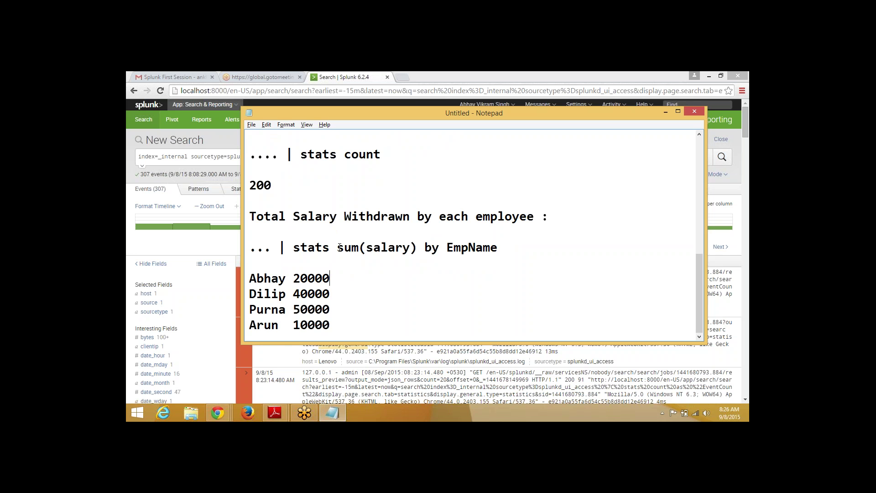
{"action": "left_click_drag", "start_coordinate": [338, 248], "coordinate": [496, 249]}
{"action": "left_click", "coordinate": [499, 249]}
{"action": "left_click", "coordinate": [264, 278]}
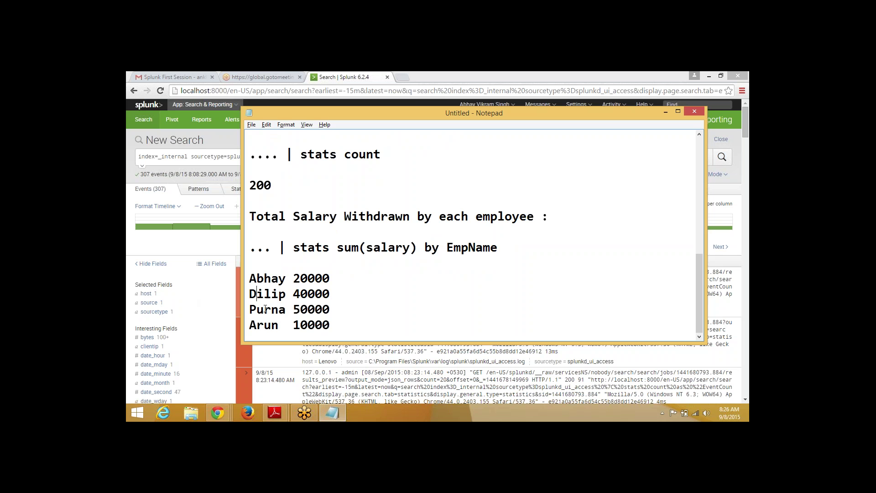
{"action": "left_click", "coordinate": [266, 325]}
{"action": "left_click_drag", "start_coordinate": [447, 249], "coordinate": [496, 252]}
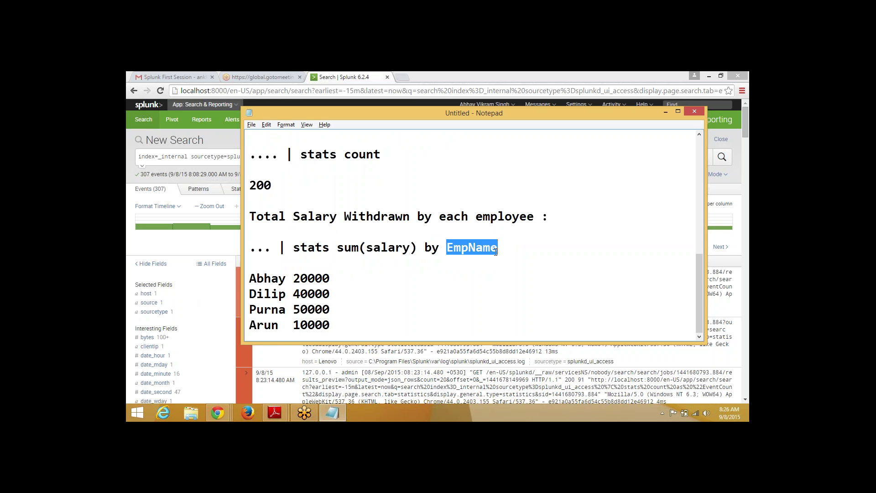
{"action": "left_click_drag", "start_coordinate": [294, 278], "coordinate": [335, 297]}
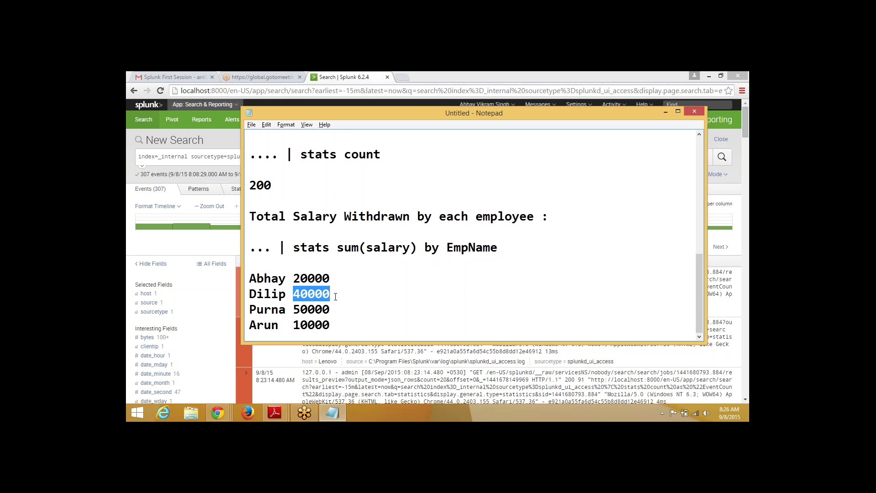
Switch to Splunk and run the splunkd_ui_access search with | stats count as "EventCount" by method over the last 24 hours
{"action": "key", "text": "alt+Tab"}
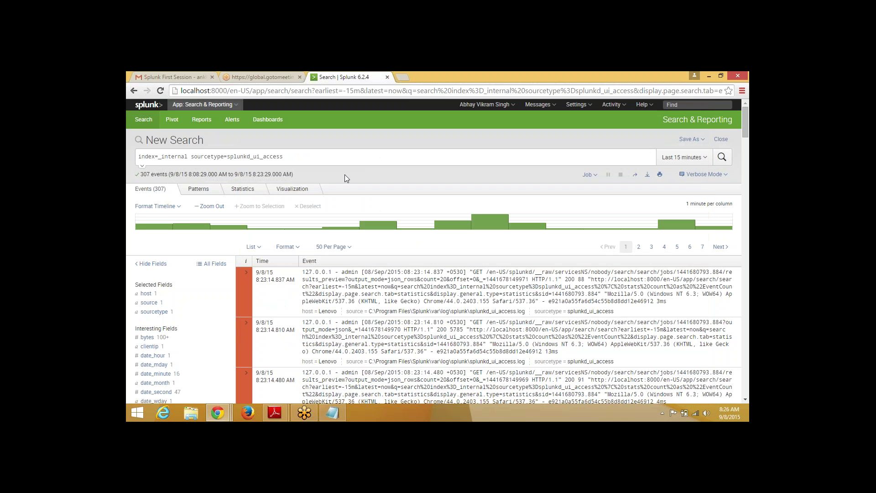
{"action": "left_click", "coordinate": [343, 158]}
{"action": "type", "text": "|"}
{"action": "type", "text": "stats count as \"EventCount\""}
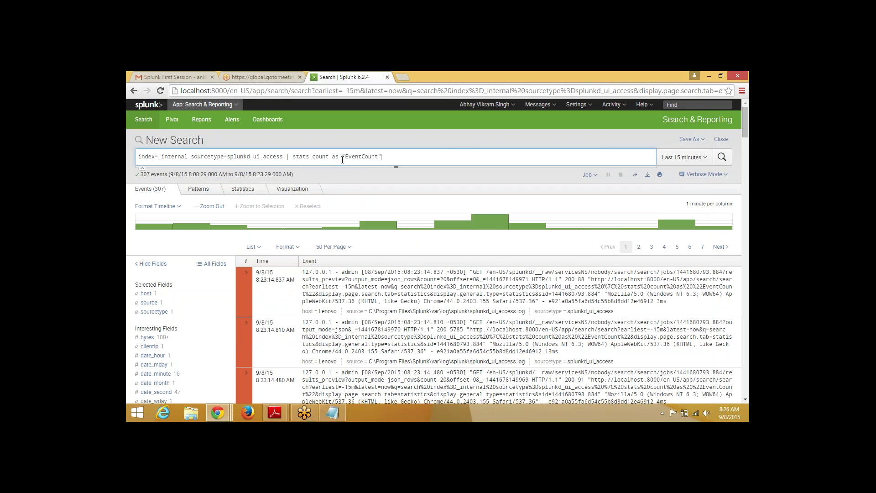
{"action": "type", "text": "by meht"}
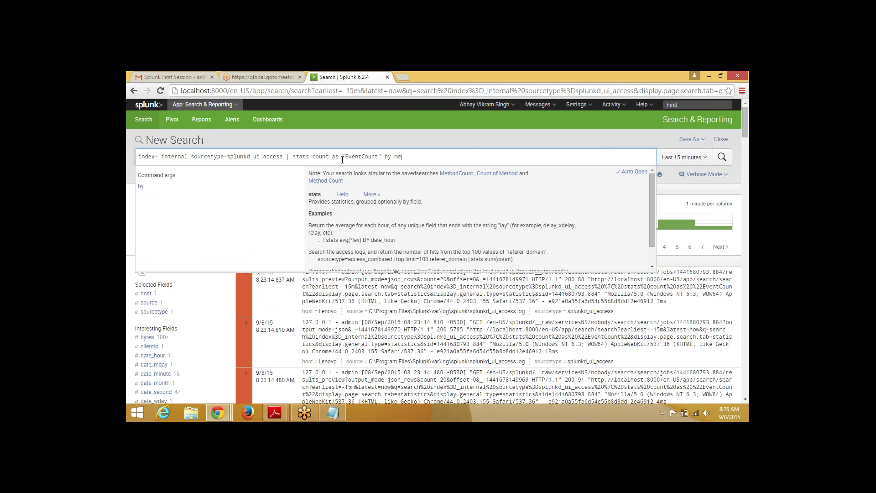
{"action": "key", "text": "BackSpace"}
{"action": "key", "text": "BackSpace"}
{"action": "type", "text": "thod"}
{"action": "key", "text": "Return"}
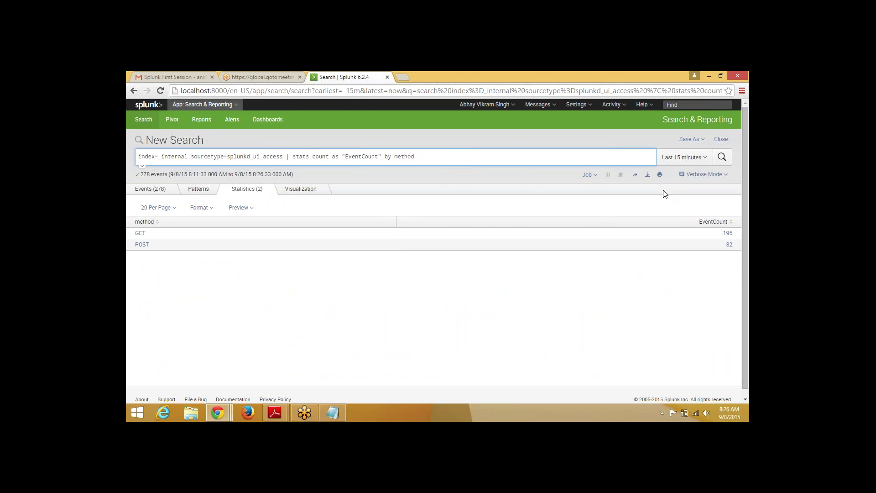
{"action": "left_click", "coordinate": [669, 158]}
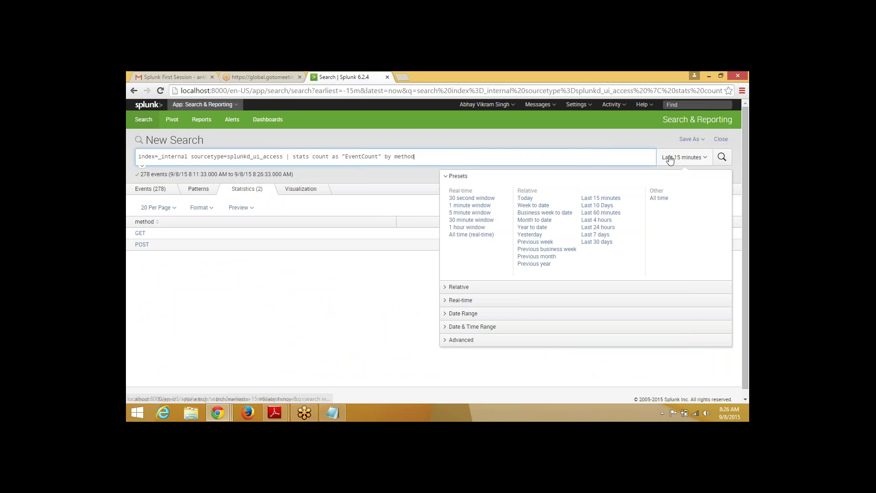
{"action": "left_click", "coordinate": [600, 228]}
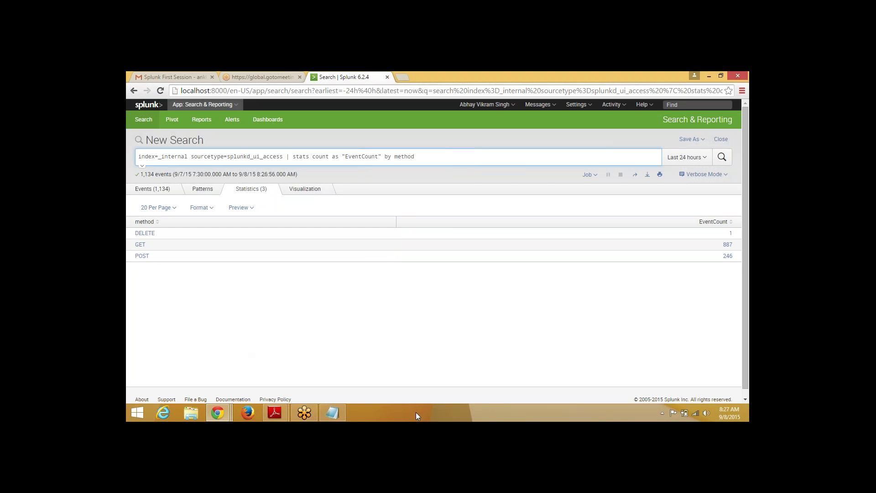
Add sum(bytes) to the stats command after "EventCount", separated by a comma and before the by clause
{"action": "double_click", "coordinate": [388, 157]}
{"action": "left_click", "coordinate": [395, 158]}
{"action": "left_click", "coordinate": [383, 157]}
{"action": "type", "text": ","}
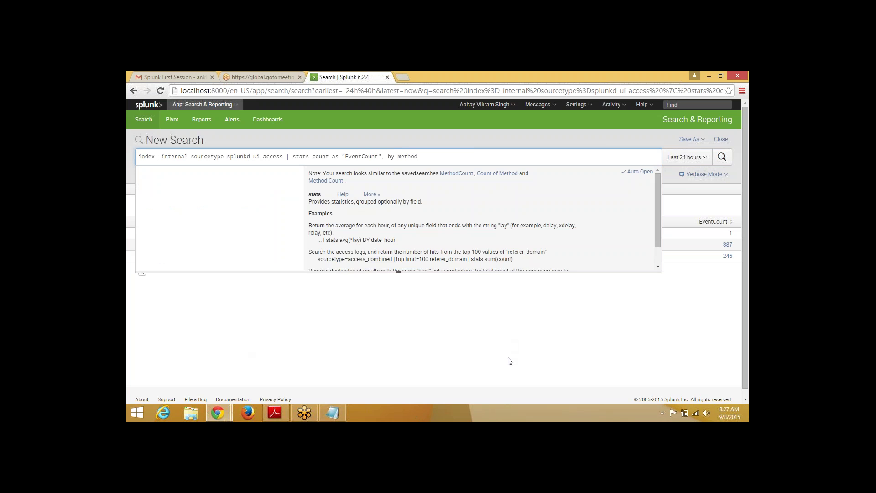
{"action": "type", "text": "sum("}
{"action": "type", "text": "bytes)"}
Add max(bytes) to the stats functions after sum(bytes)
{"action": "type", "text": ",sum("}
{"action": "key", "text": "BackSpace"}
{"action": "key", "text": "BackSpace"}
{"action": "key", "text": "BackSpace"}
{"action": "key", "text": "BackSpace"}
{"action": "type", "text": "max"}
{"action": "type", "text": "("}
{"action": "type", "text": "bytes"}
{"action": "type", "text": ")"}
Add min(bytes) and avg(bytes) before the by method clause and run the search
{"action": "type", "text": ",min"}
{"action": "type", "text": "(bytes)"}
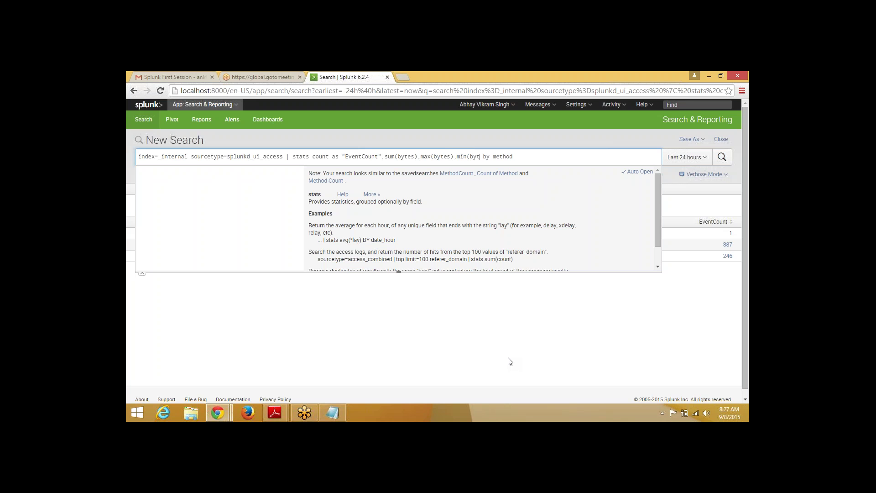
{"action": "type", "text": ","}
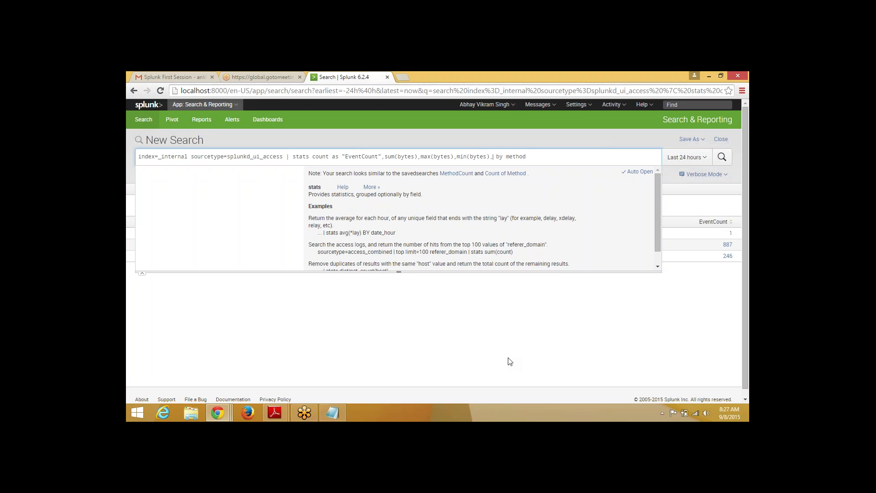
{"action": "type", "text": "ag"}
{"action": "type", "text": "g(bytes)"}
{"action": "key", "text": "Return"}
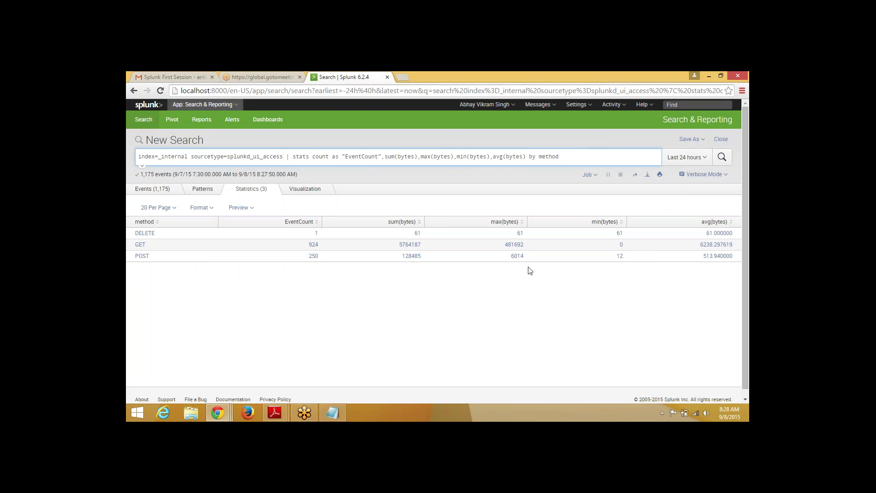
Rename the sum(bytes) result as "Summation" and the max(bytes) result as "Maximum" in the stats query
{"action": "left_click", "coordinate": [529, 164]}
{"action": "type", "text": "as \""}
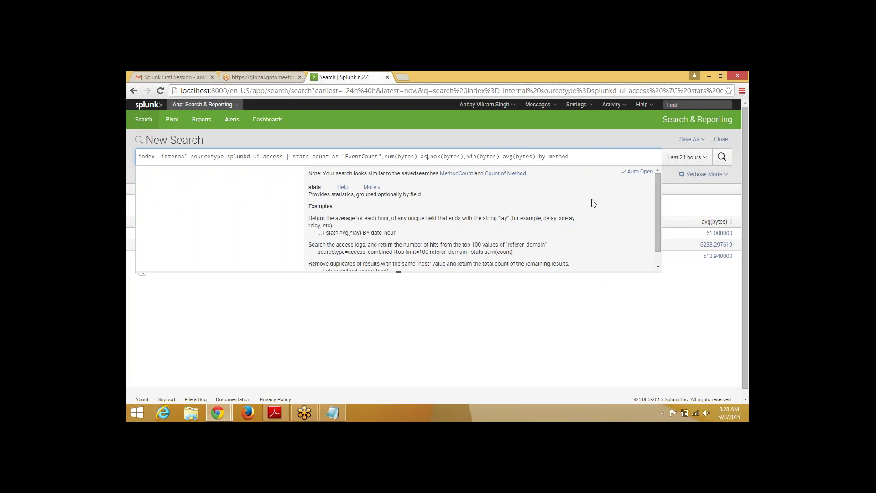
{"action": "type", "text": "Sum"}
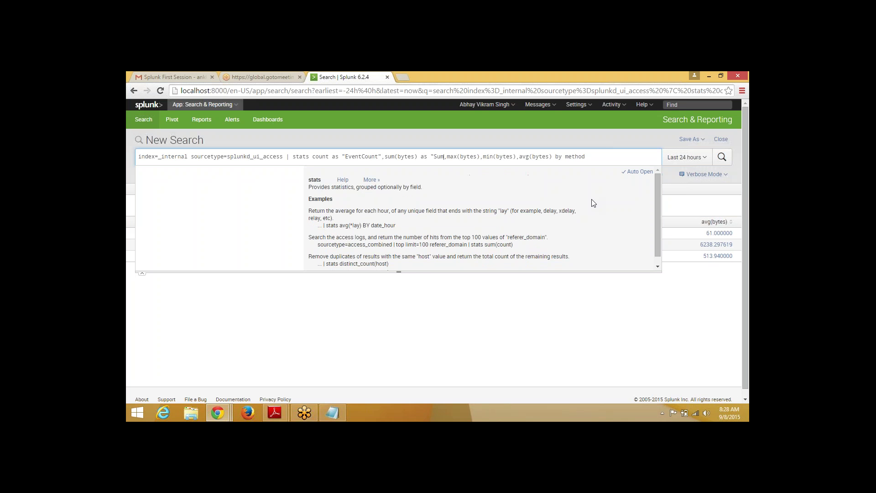
{"action": "type", "text": "mation\" ,max(bytes)"}
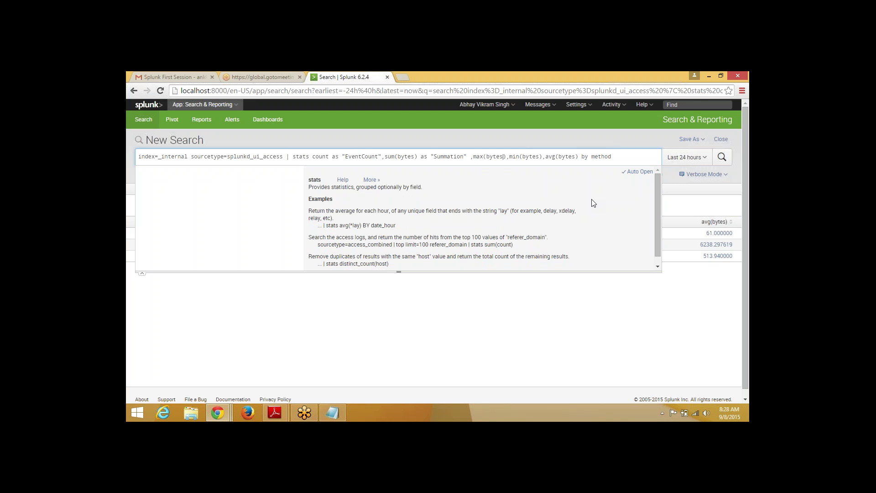
{"action": "type", "text": " as \"Maximum\" ,min(bytes)"}
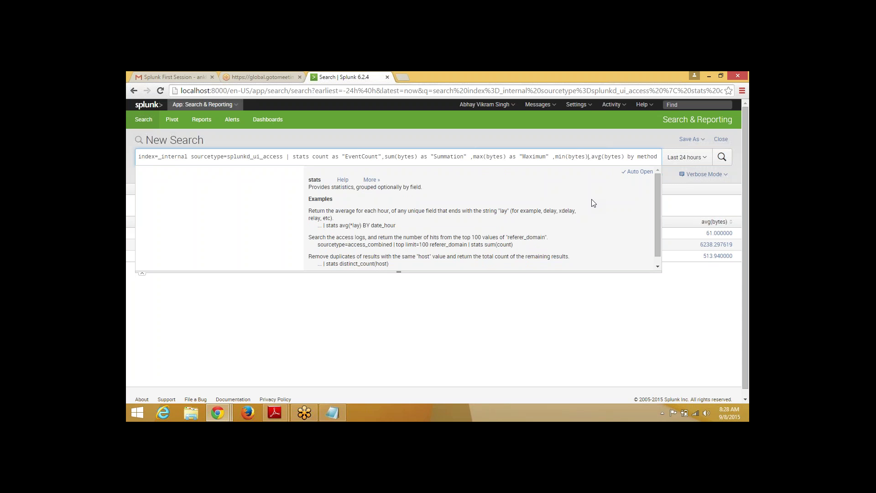
Rename the min(bytes) result as "Minimum" in the stats query
{"action": "type", "text": " as \""}
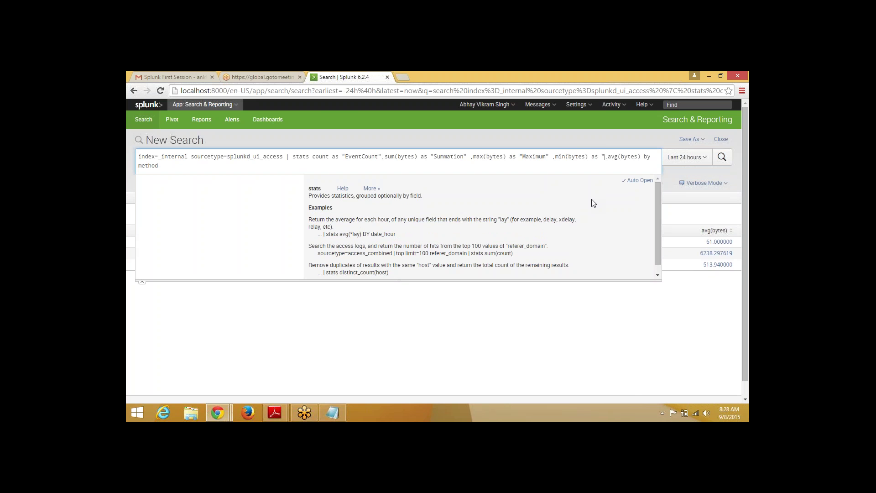
{"action": "type", "text": "Minumum\""}
{"action": "left_click", "coordinate": [620, 157]}
{"action": "key", "text": "BackSpace"}
{"action": "type", "text": "i"}
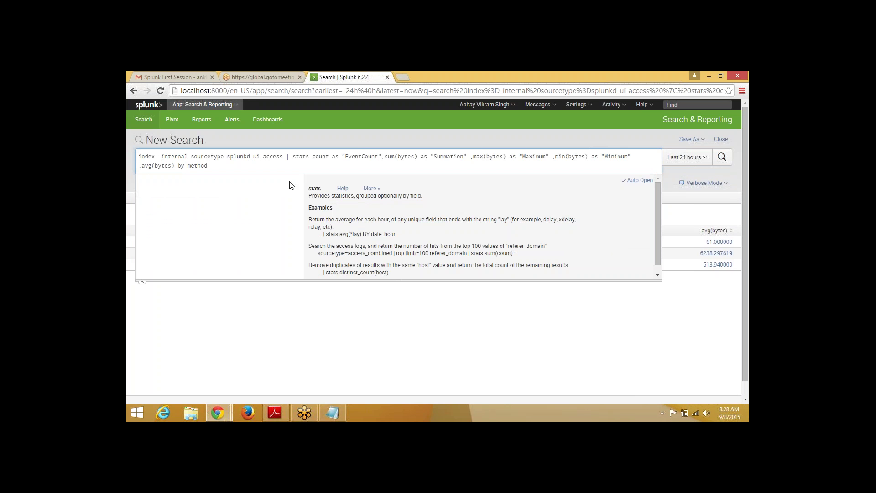
Rename the avg(bytes) result as "Average" and run the completed stats search grouped by method
{"action": "left_click", "coordinate": [175, 165]}
{"action": "type", "text": "as \"A"}
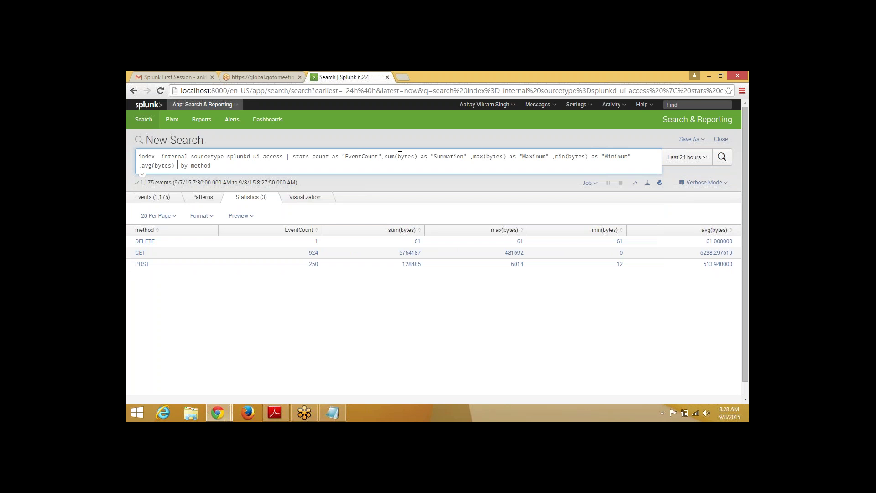
{"action": "type", "text": "vera"}
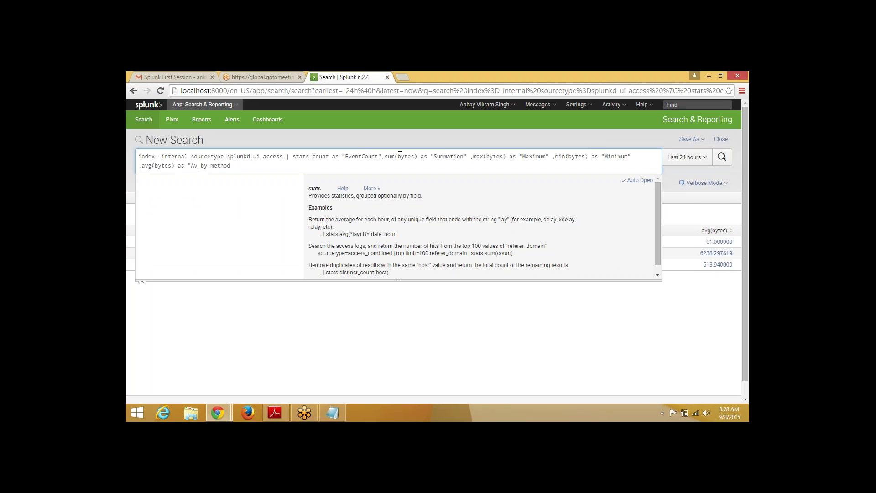
{"action": "type", "text": "ge\""}
{"action": "key", "text": "Return"}
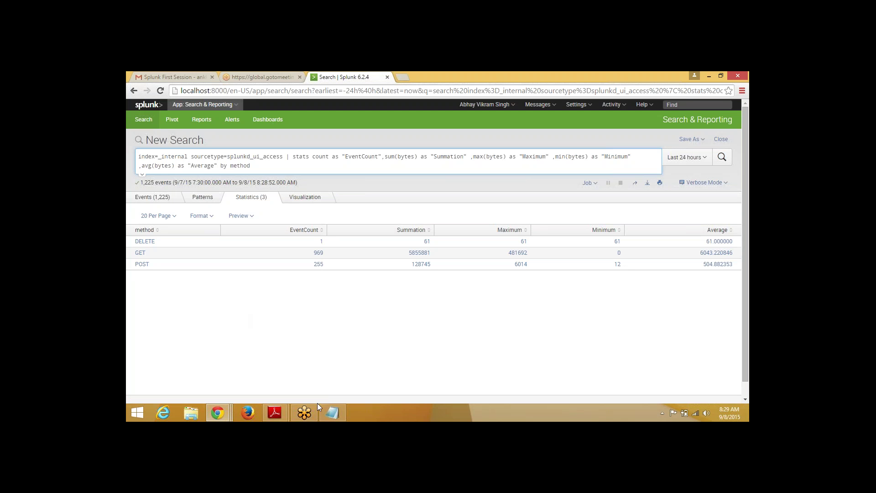
{"action": "left_click", "coordinate": [310, 415]}
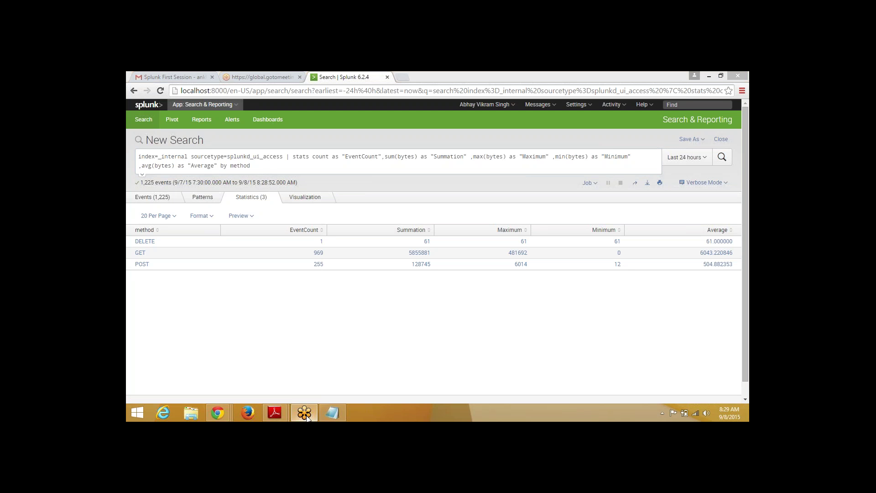
{"action": "left_click", "coordinate": [262, 85]}
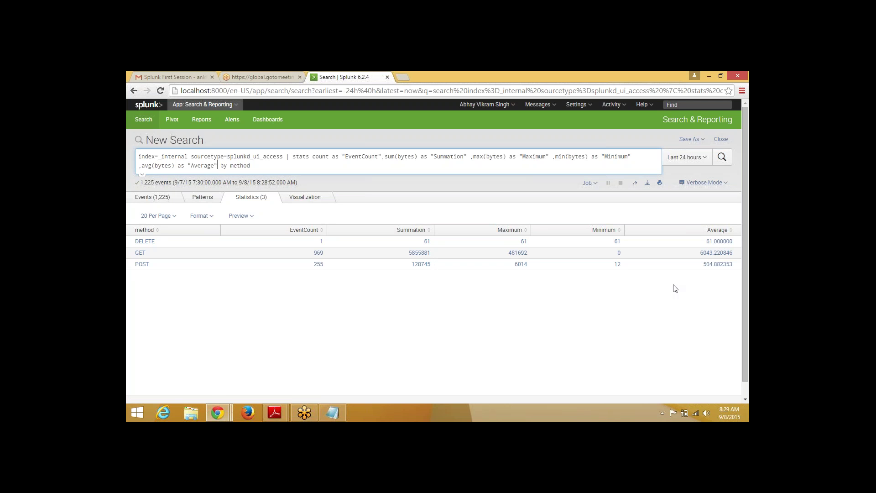